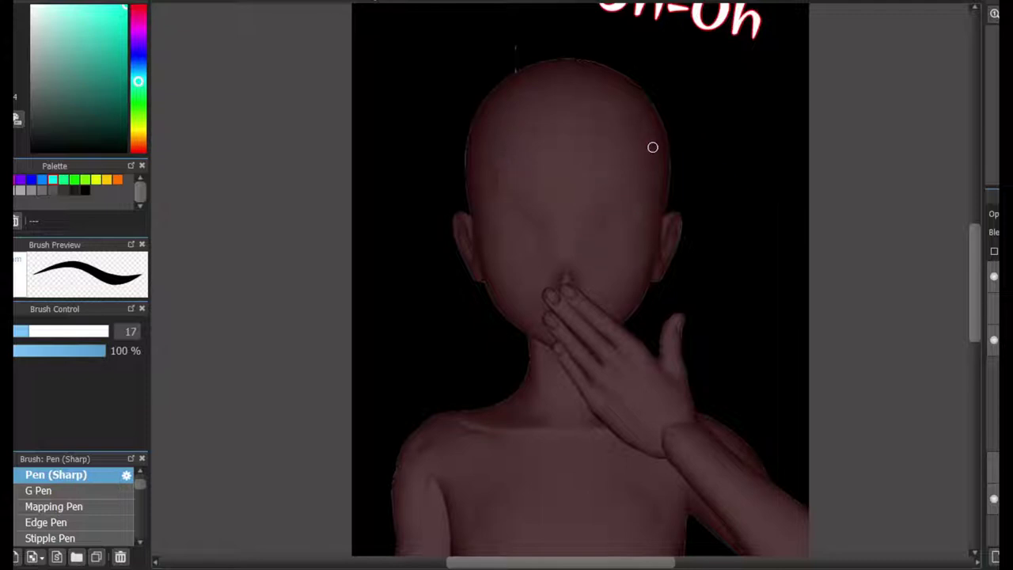
Step: Sketch the curved upper eyelid of the eye on the raised-hand side of the face in turquoise
{"action": "left_click_drag", "start_coordinate": [631, 154], "coordinate": [751, 140]}
{"action": "key", "text": "ctrl+z"}
{"action": "scroll", "coordinate": [605, 253], "scroll_direction": "up", "scroll_amount": 3}
{"action": "left_click_drag", "start_coordinate": [576, 268], "coordinate": [645, 281]}
{"action": "key", "text": "ctrl+z"}
{"action": "key", "text": "ctrl+z"}
{"action": "left_click_drag", "start_coordinate": [562, 278], "coordinate": [705, 177]}
{"action": "key", "text": "ctrl+z"}
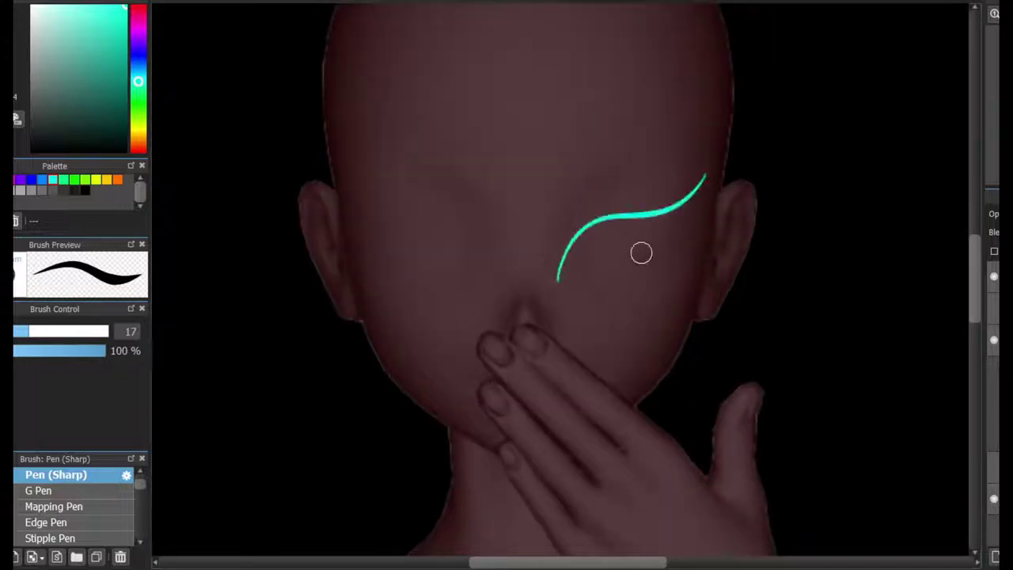
Step: Add lashes at the eyelid's outer end and a short curved stroke for the side of the eye
{"action": "key", "text": "ctrl+z"}
{"action": "mouse_move", "coordinate": [663, 212]}
{"action": "left_mouse_down"}
{"action": "mouse_move", "coordinate": [637, 281]}
{"action": "mouse_move", "coordinate": [663, 213]}
{"action": "mouse_move", "coordinate": [699, 224]}
{"action": "mouse_move", "coordinate": [686, 184]}
{"action": "mouse_move", "coordinate": [699, 227]}
{"action": "left_mouse_up"}
{"action": "key", "text": "ctrl+z"}
{"action": "key", "text": "ctrl+z"}
{"action": "key", "text": "ctrl+z"}
{"action": "scroll", "coordinate": [554, 275], "scroll_direction": "down", "scroll_amount": 3}
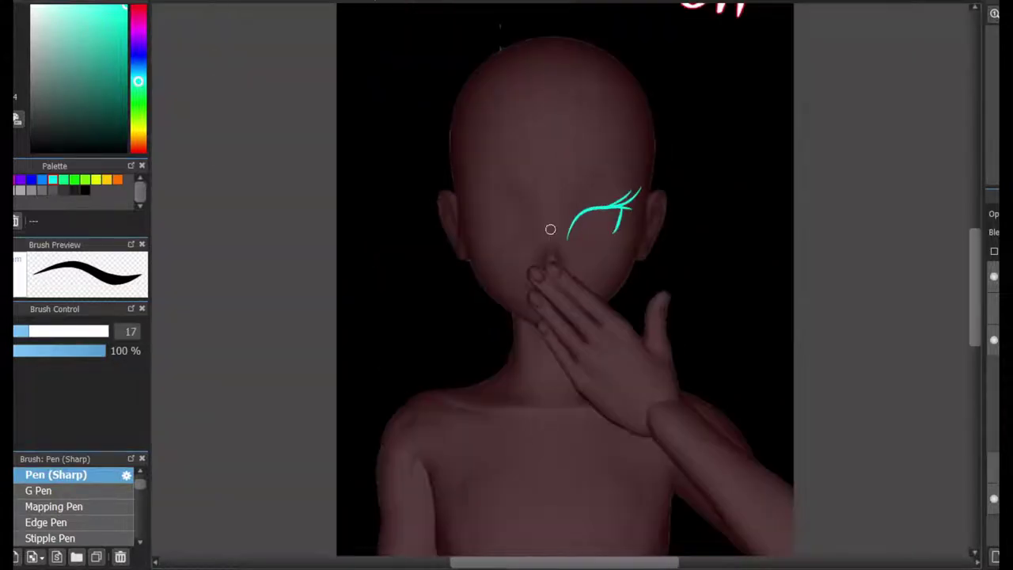
Step: Sketch the long fringe sweeping diagonally across the face to the shoulder, with the hair parting and a short side lock
{"action": "mouse_move", "coordinate": [581, 102]}
{"action": "left_mouse_down"}
{"action": "mouse_move", "coordinate": [484, 501]}
{"action": "mouse_move", "coordinate": [454, 364]}
{"action": "mouse_move", "coordinate": [492, 447]}
{"action": "left_mouse_up"}
{"action": "key", "text": "ctrl+z"}
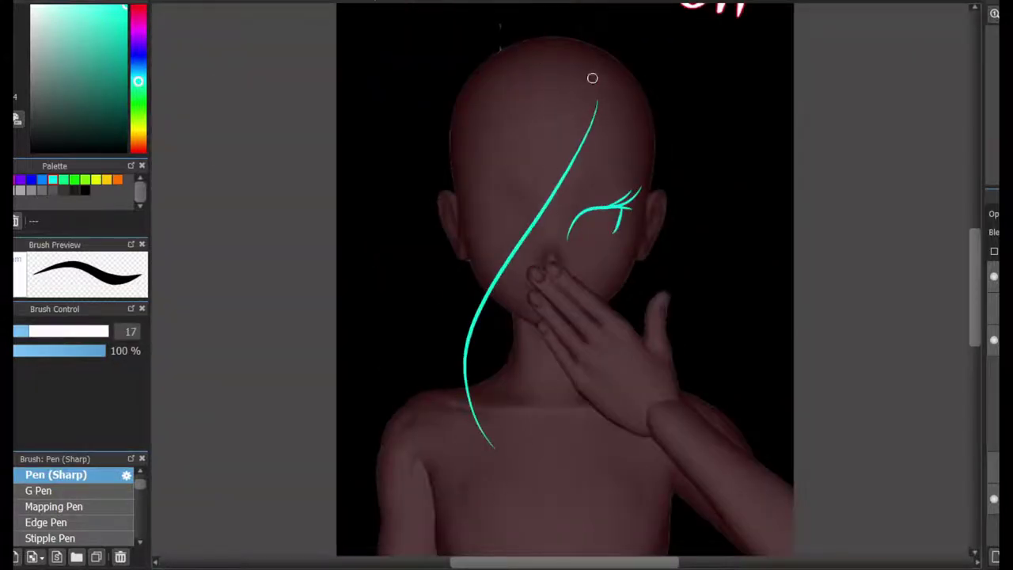
{"action": "mouse_move", "coordinate": [466, 127]}
{"action": "left_mouse_down"}
{"action": "mouse_move", "coordinate": [592, 69]}
{"action": "mouse_move", "coordinate": [654, 129]}
{"action": "left_mouse_up"}
{"action": "mouse_move", "coordinate": [598, 115]}
{"action": "left_mouse_down"}
{"action": "mouse_move", "coordinate": [632, 121]}
{"action": "mouse_move", "coordinate": [639, 223]}
{"action": "left_mouse_up"}
{"action": "key", "text": "ctrl+z"}
{"action": "left_click_drag", "start_coordinate": [479, 84], "coordinate": [481, 431]}
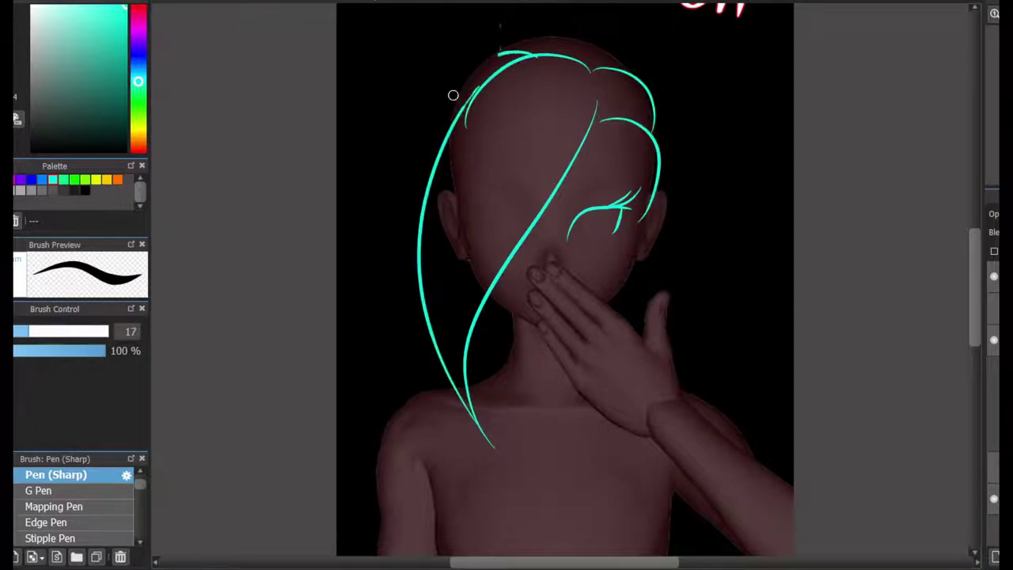
Step: Sketch the outer hair silhouette on both sides of the head, ending in pointed tips
{"action": "mouse_move", "coordinate": [587, 36]}
{"action": "left_mouse_down"}
{"action": "mouse_move", "coordinate": [456, 66]}
{"action": "mouse_move", "coordinate": [357, 291]}
{"action": "left_mouse_up"}
{"action": "left_click_drag", "start_coordinate": [358, 292], "coordinate": [420, 245]}
{"action": "left_click_drag", "start_coordinate": [409, 269], "coordinate": [432, 332]}
{"action": "left_click_drag", "start_coordinate": [623, 36], "coordinate": [748, 248]}
{"action": "left_click_drag", "start_coordinate": [682, 217], "coordinate": [734, 297]}
{"action": "left_click_drag", "start_coordinate": [642, 244], "coordinate": [738, 299]}
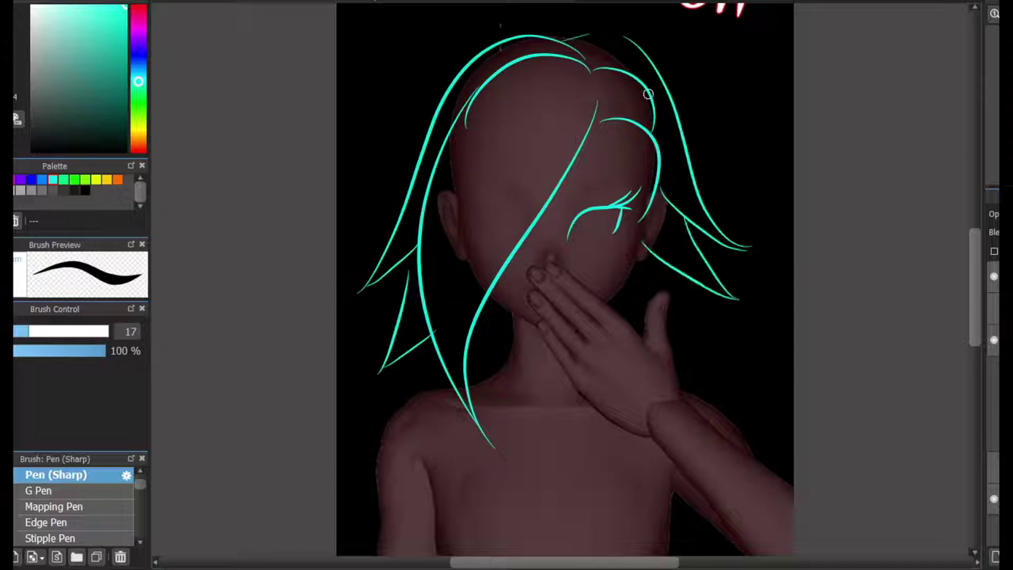
Step: Add long inner strands to the short side lock, running down past the eye to the jaw
{"action": "left_click_drag", "start_coordinate": [647, 93], "coordinate": [619, 230]}
{"action": "key", "text": "ctrl+z"}
{"action": "left_click_drag", "start_coordinate": [600, 118], "coordinate": [628, 289]}
Step: Sketch a wide sleeve around the raised forearm, with its cuff opening and both long edges
{"action": "scroll", "coordinate": [584, 375], "scroll_direction": "up", "scroll_amount": 3}
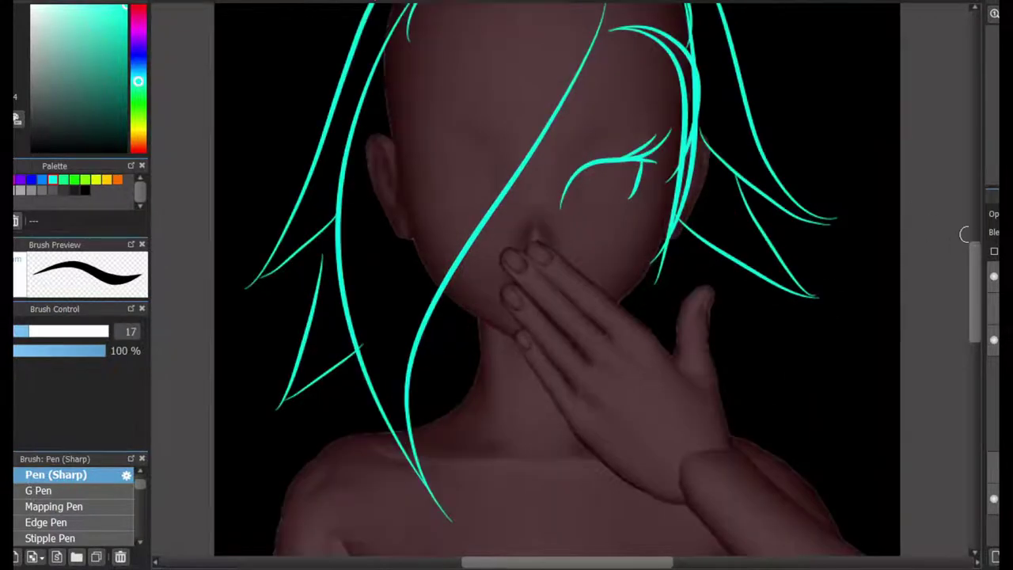
{"action": "scroll", "coordinate": [728, 102], "scroll_direction": "down", "scroll_amount": 5}
{"action": "key", "text": "ctrl+z"}
{"action": "mouse_move", "coordinate": [686, 229]}
{"action": "left_mouse_down"}
{"action": "mouse_move", "coordinate": [742, 124]}
{"action": "mouse_move", "coordinate": [686, 229]}
{"action": "left_mouse_up"}
{"action": "mouse_move", "coordinate": [744, 122]}
{"action": "left_mouse_down"}
{"action": "mouse_move", "coordinate": [899, 285]}
{"action": "mouse_move", "coordinate": [900, 261]}
{"action": "left_mouse_up"}
{"action": "key", "text": "ctrl+z"}
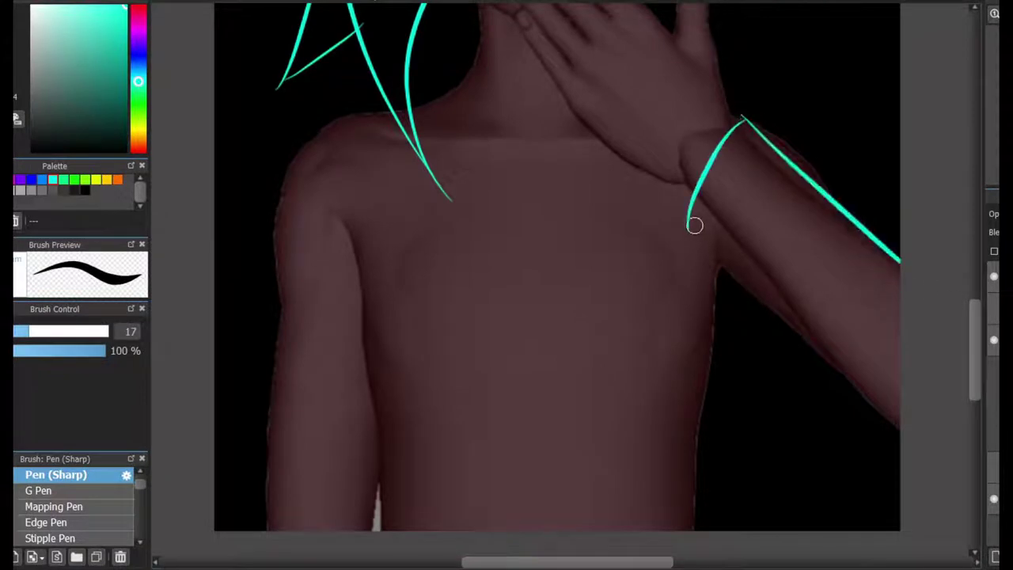
{"action": "left_click_drag", "start_coordinate": [670, 273], "coordinate": [900, 447]}
{"action": "key", "text": "ctrl+z"}
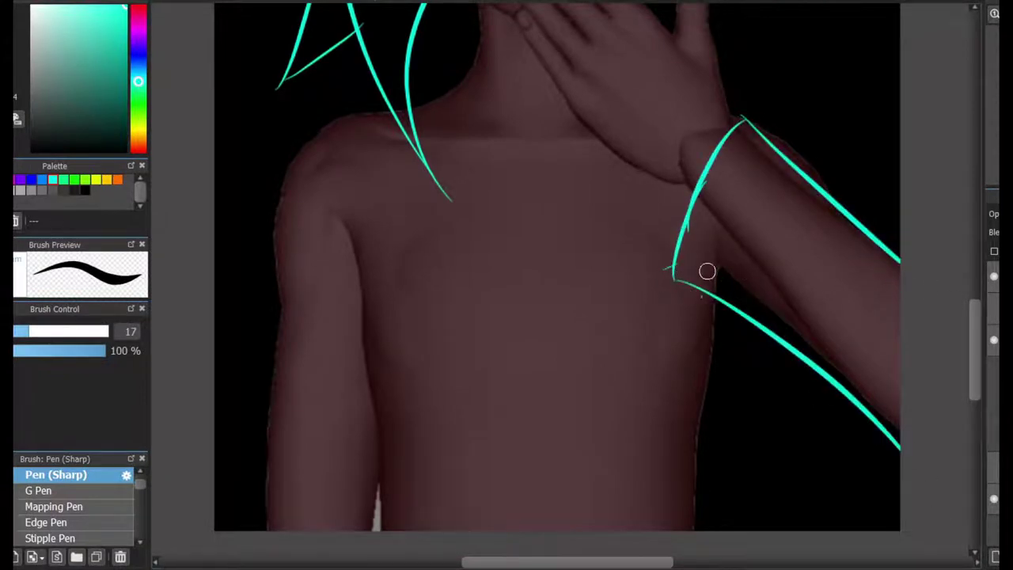
Step: Sketch a studded strap with a hanging end around the raised forearm's sleeve, and add wavy contours near the sleeve's edges
{"action": "left_click_drag", "start_coordinate": [802, 166], "coordinate": [726, 296]}
{"action": "key", "text": "ctrl+z"}
{"action": "left_click_drag", "start_coordinate": [805, 175], "coordinate": [728, 313]}
{"action": "mouse_move", "coordinate": [835, 200]}
{"action": "left_mouse_down"}
{"action": "mouse_move", "coordinate": [784, 266]}
{"action": "mouse_move", "coordinate": [726, 427]}
{"action": "left_mouse_up"}
{"action": "left_click_drag", "start_coordinate": [760, 329], "coordinate": [731, 424]}
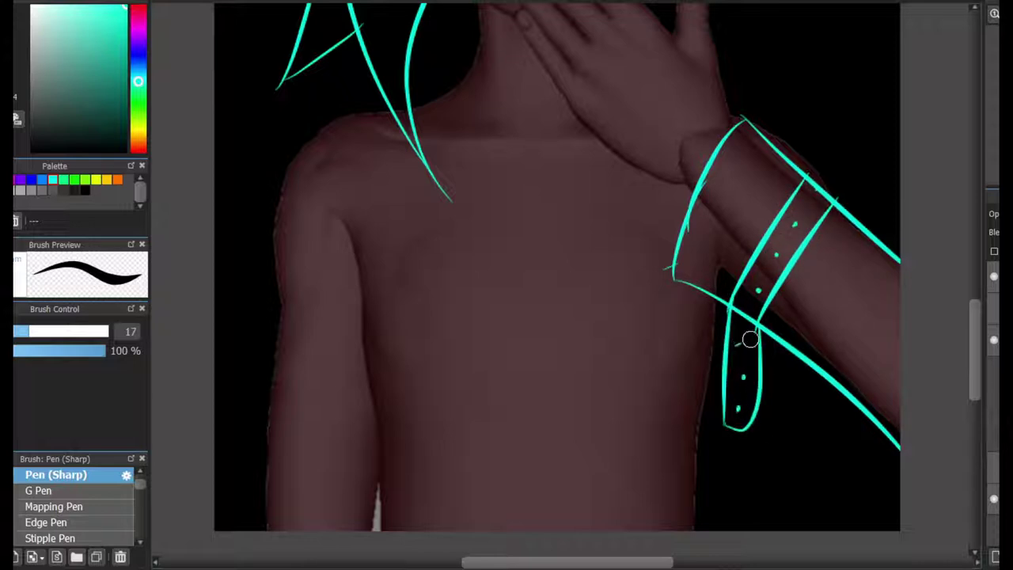
{"action": "key", "text": "ctrl+z"}
{"action": "mouse_move", "coordinate": [775, 339]}
{"action": "left_mouse_down"}
{"action": "mouse_move", "coordinate": [918, 366]}
{"action": "mouse_move", "coordinate": [839, 333]}
{"action": "mouse_move", "coordinate": [872, 460]}
{"action": "left_mouse_up"}
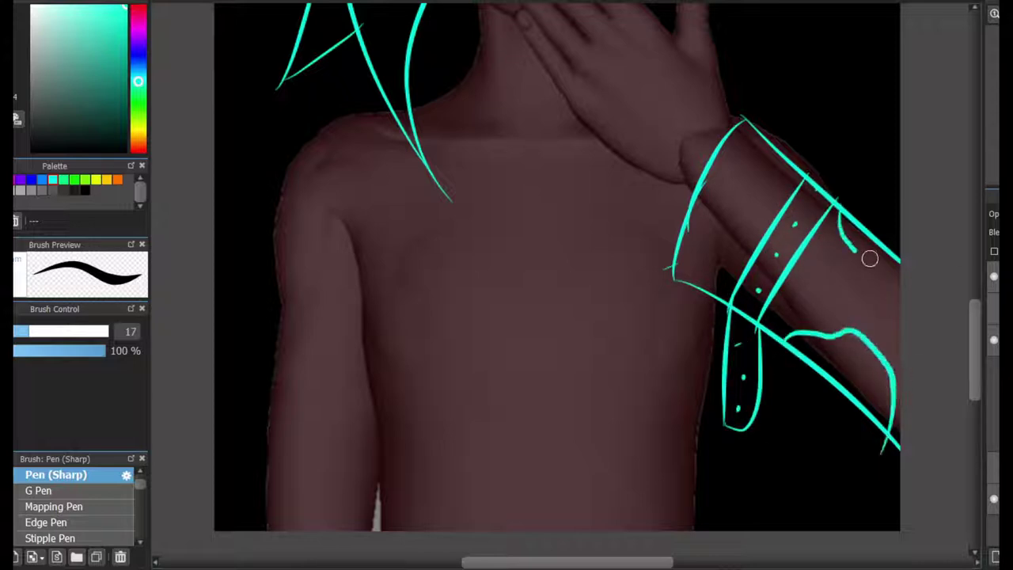
Step: Sketch another pointed hair tip behind the thumb of the raised hand
{"action": "scroll", "coordinate": [753, 357], "scroll_direction": "up", "scroll_amount": 5}
{"action": "left_click_drag", "start_coordinate": [723, 303], "coordinate": [696, 406]}
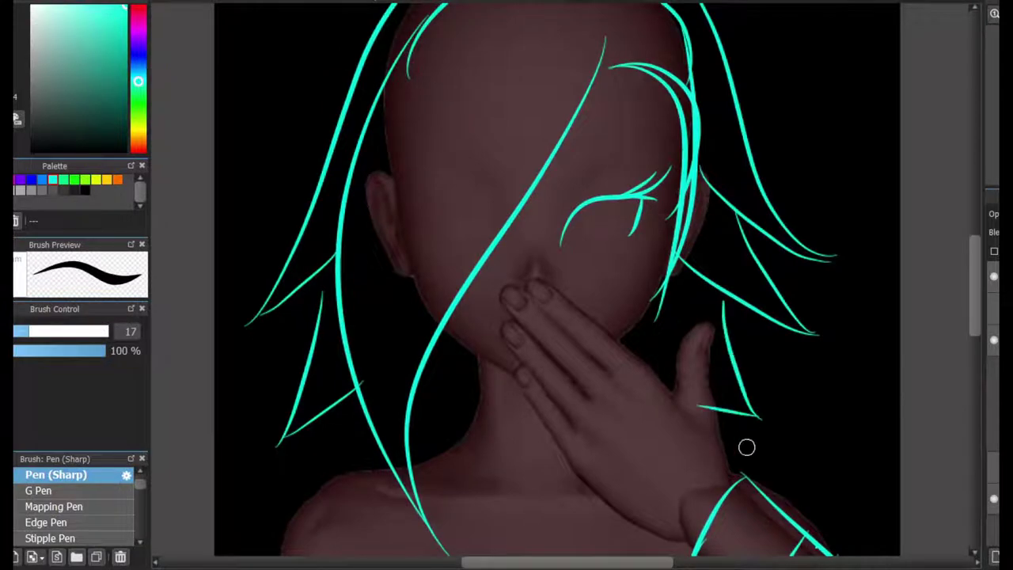
{"action": "scroll", "coordinate": [875, 309], "scroll_direction": "down", "scroll_amount": 3}
{"action": "scroll", "coordinate": [612, 324], "scroll_direction": "down", "scroll_amount": 2}
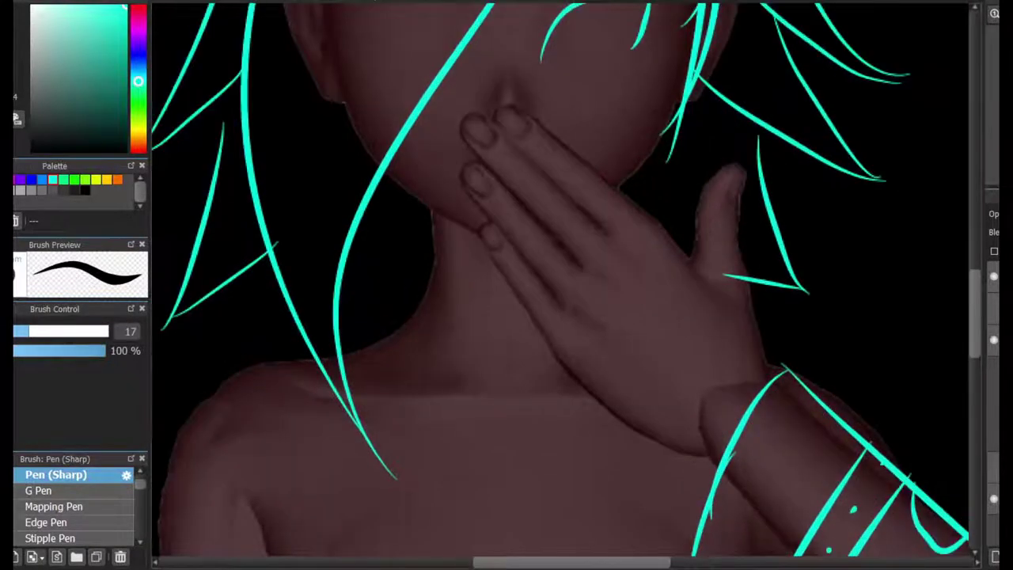
{"action": "left_click_drag", "start_coordinate": [662, 295], "coordinate": [677, 402]}
{"action": "left_click_drag", "start_coordinate": [642, 358], "coordinate": [712, 376]}
{"action": "key", "text": "ctrl+z"}
{"action": "key", "text": "ctrl+z"}
Step: Sketch the corner of a grinning mouth with pointed teeth just above the fingers
{"action": "scroll", "coordinate": [775, 343], "scroll_direction": "up", "scroll_amount": 2}
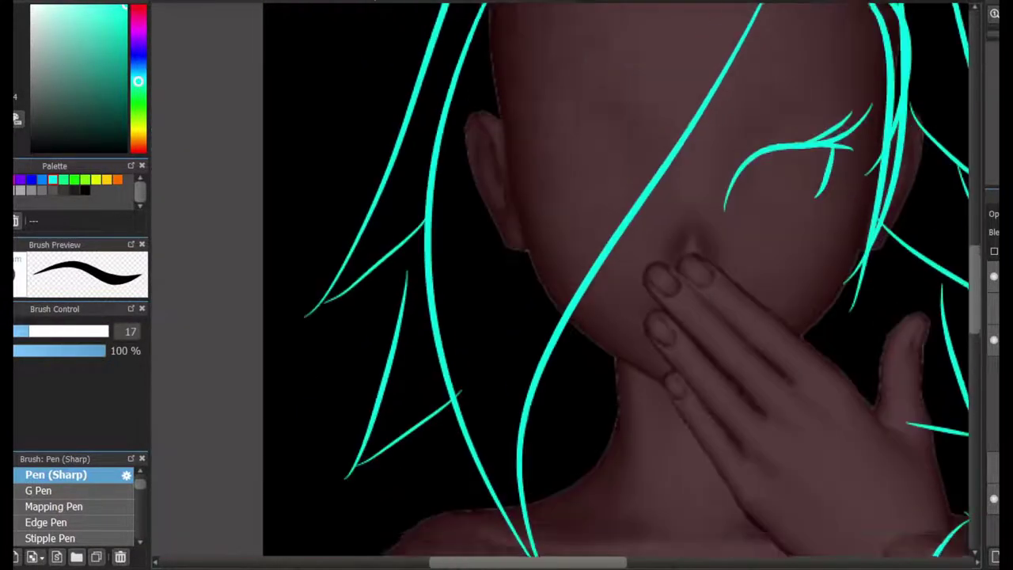
{"action": "scroll", "coordinate": [702, 316], "scroll_direction": "down", "scroll_amount": 1}
{"action": "mouse_move", "coordinate": [700, 307]}
{"action": "left_mouse_down"}
{"action": "mouse_move", "coordinate": [766, 280]}
{"action": "mouse_move", "coordinate": [733, 348]}
{"action": "left_mouse_up"}
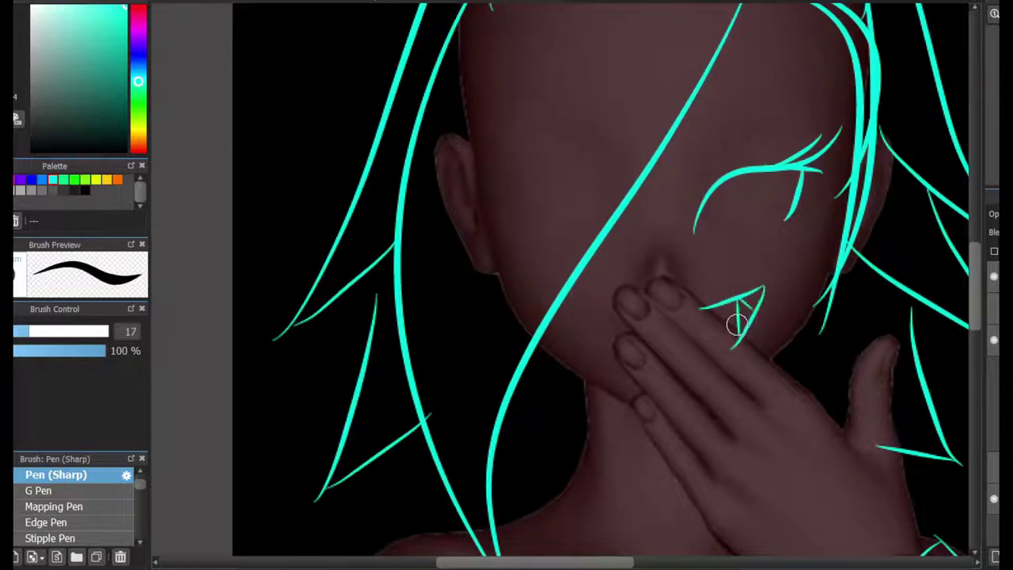
{"action": "key", "text": "ctrl+z"}
{"action": "key", "text": "ctrl+z"}
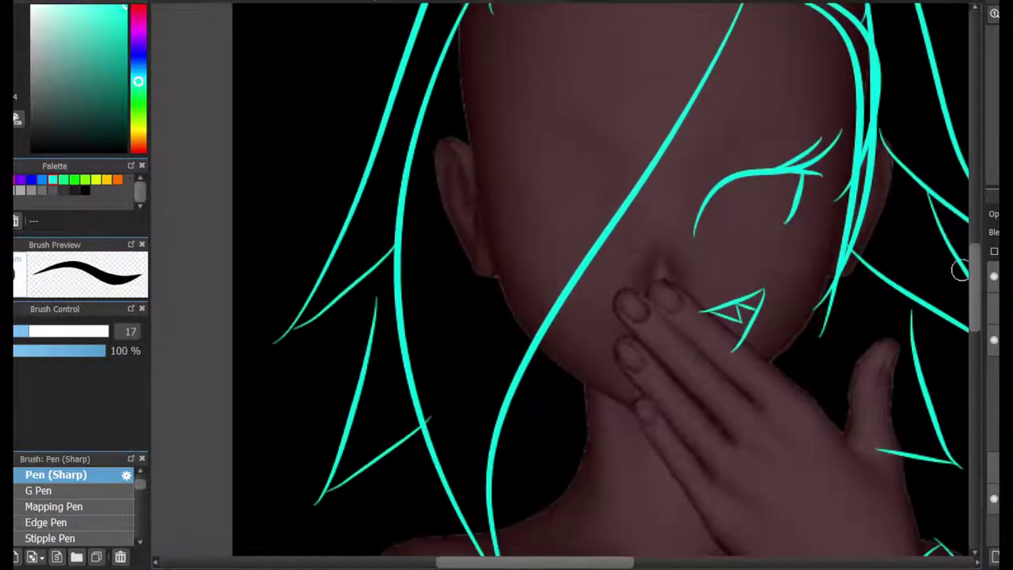
{"action": "key", "text": "ctrl+z"}
{"action": "left_click_drag", "start_coordinate": [676, 54], "coordinate": [795, 62]}
{"action": "left_click_drag", "start_coordinate": [783, 75], "coordinate": [660, 119]}
{"action": "left_click_drag", "start_coordinate": [633, 153], "coordinate": [732, 150]}
{"action": "mouse_move", "coordinate": [688, 179]}
{"action": "left_mouse_down"}
{"action": "mouse_move", "coordinate": [673, 190]}
{"action": "mouse_move", "coordinate": [602, 192]}
{"action": "left_mouse_up"}
{"action": "left_click_drag", "start_coordinate": [638, 227], "coordinate": [660, 231]}
{"action": "left_click_drag", "start_coordinate": [648, 236], "coordinate": [546, 270]}
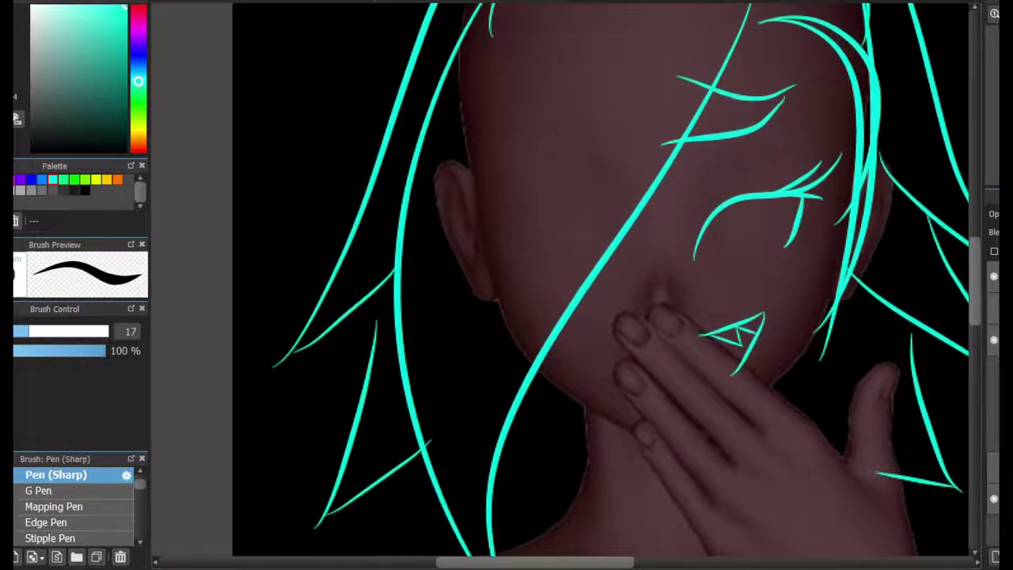
{"action": "left_click_drag", "start_coordinate": [608, 166], "coordinate": [787, 97]}
{"action": "mouse_move", "coordinate": [783, 105]}
{"action": "left_mouse_down"}
{"action": "mouse_move", "coordinate": [663, 162]}
{"action": "mouse_move", "coordinate": [724, 173]}
{"action": "left_mouse_up"}
{"action": "mouse_move", "coordinate": [717, 177]}
{"action": "left_mouse_down"}
{"action": "mouse_move", "coordinate": [609, 197]}
{"action": "mouse_move", "coordinate": [655, 275]}
{"action": "left_mouse_up"}
{"action": "left_click_drag", "start_coordinate": [650, 277], "coordinate": [568, 259]}
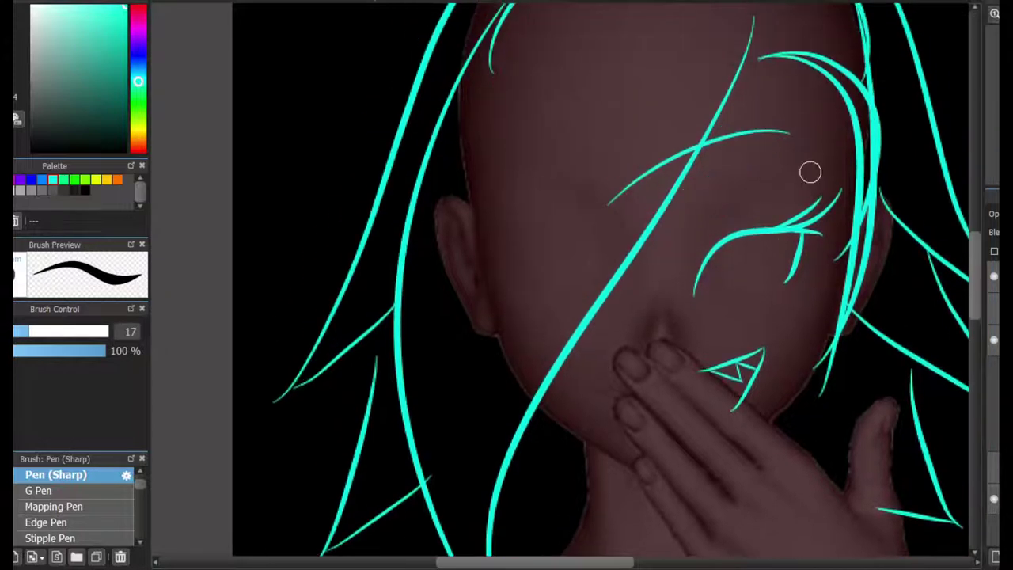
Step: Sketch a curved, stitched scar on the forehead above the visible eye
{"action": "mouse_move", "coordinate": [809, 170]}
{"action": "left_mouse_down"}
{"action": "mouse_move", "coordinate": [759, 106]}
{"action": "mouse_move", "coordinate": [755, 128]}
{"action": "left_mouse_up"}
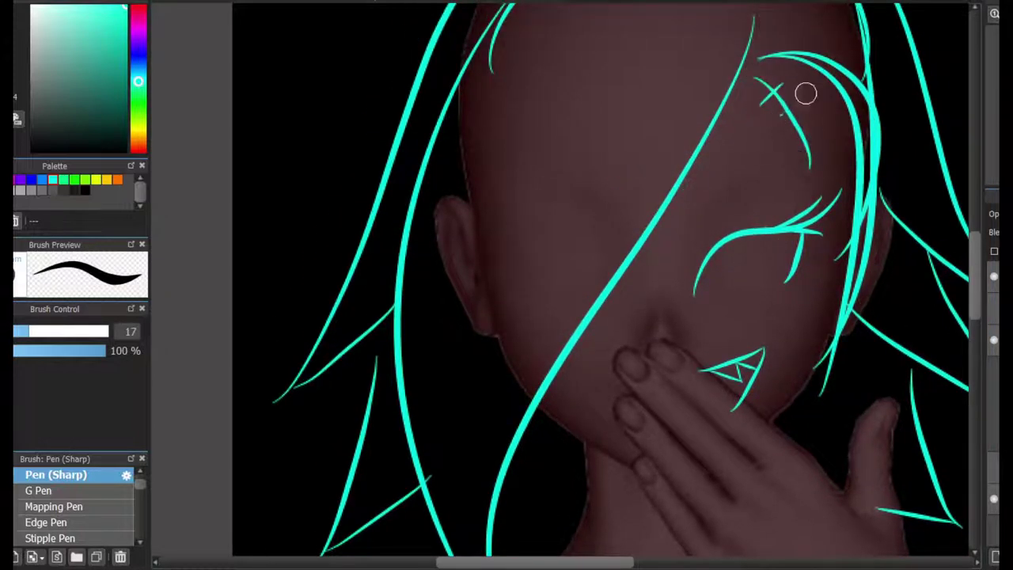
{"action": "left_click_drag", "start_coordinate": [815, 86], "coordinate": [782, 119]}
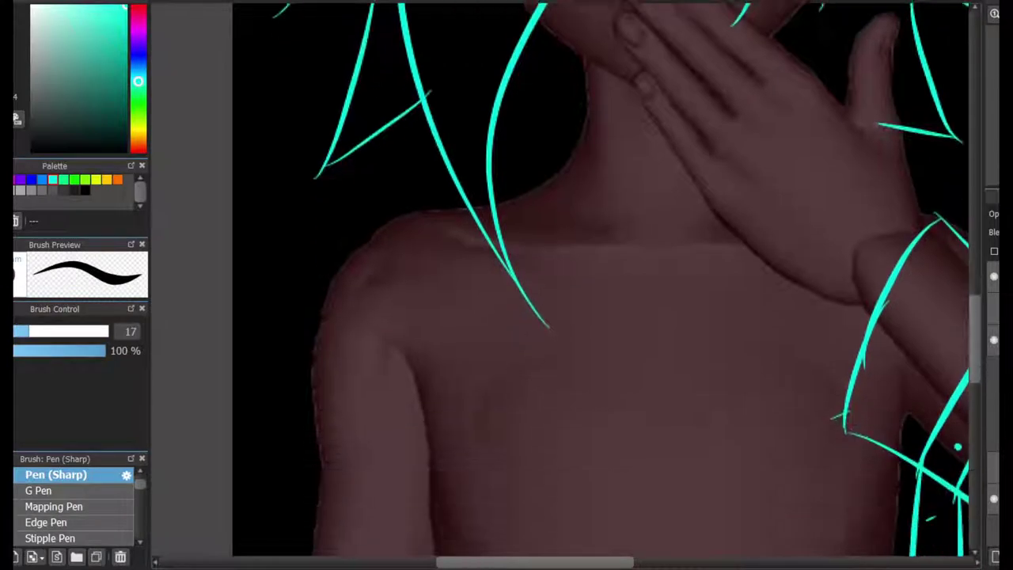
{"action": "scroll", "coordinate": [648, 286], "scroll_direction": "down", "scroll_amount": 3}
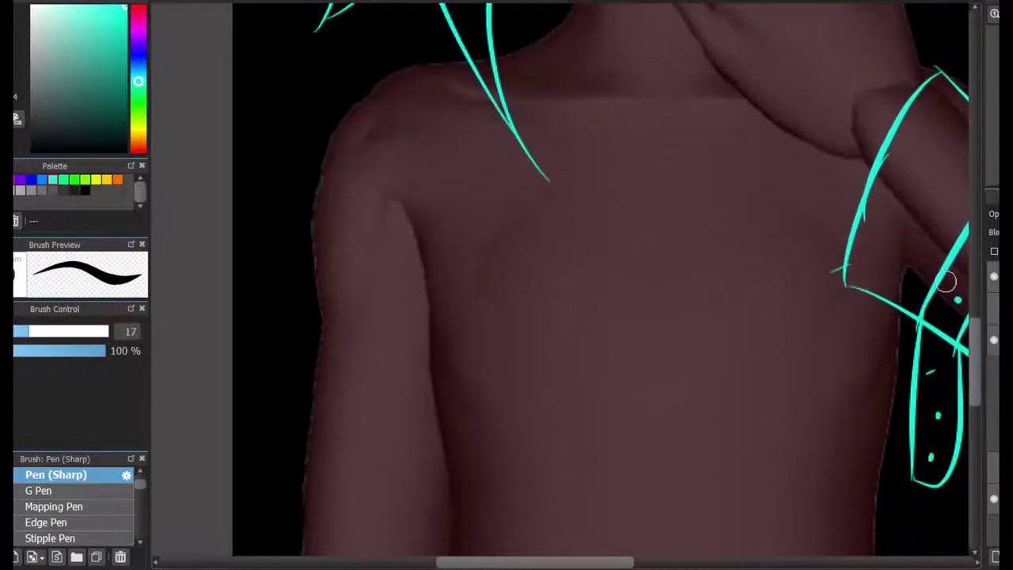
Step: Sketch an open collar on the neck with a V-shaped neckline, a centre line and a round ring on the chest
{"action": "scroll", "coordinate": [946, 280], "scroll_direction": "up", "scroll_amount": 3}
{"action": "left_click_drag", "start_coordinate": [632, 158], "coordinate": [658, 321]}
{"action": "left_click_drag", "start_coordinate": [612, 160], "coordinate": [559, 118]}
{"action": "mouse_move", "coordinate": [631, 158]}
{"action": "left_mouse_down"}
{"action": "mouse_move", "coordinate": [679, 156]}
{"action": "mouse_move", "coordinate": [655, 317]}
{"action": "mouse_move", "coordinate": [674, 147]}
{"action": "left_mouse_up"}
{"action": "key", "text": "ctrl+z"}
{"action": "key", "text": "ctrl+z"}
{"action": "key", "text": "ctrl+z"}
{"action": "mouse_move", "coordinate": [656, 158]}
{"action": "left_mouse_down"}
{"action": "mouse_move", "coordinate": [574, 140]}
{"action": "mouse_move", "coordinate": [515, 219]}
{"action": "mouse_move", "coordinate": [652, 325]}
{"action": "mouse_move", "coordinate": [658, 316]}
{"action": "left_mouse_up"}
Step: Sketch two wide harness straps running from the chest ring to both sides of the torso and dot them with studs
{"action": "scroll", "coordinate": [847, 318], "scroll_direction": "down", "scroll_amount": 4}
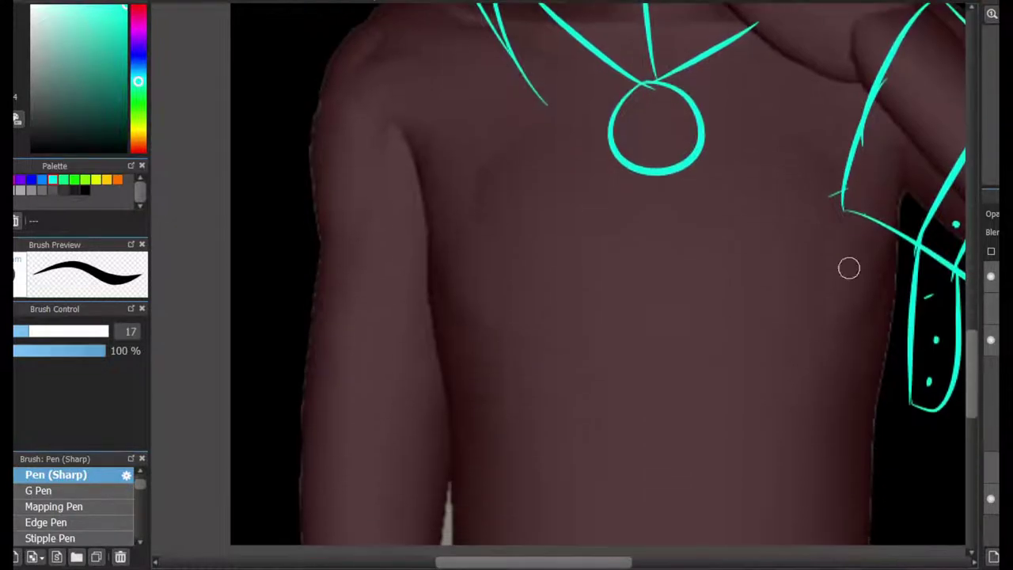
{"action": "left_click_drag", "start_coordinate": [621, 91], "coordinate": [413, 200]}
{"action": "left_click_drag", "start_coordinate": [626, 168], "coordinate": [405, 297]}
{"action": "left_click_drag", "start_coordinate": [661, 77], "coordinate": [875, 194]}
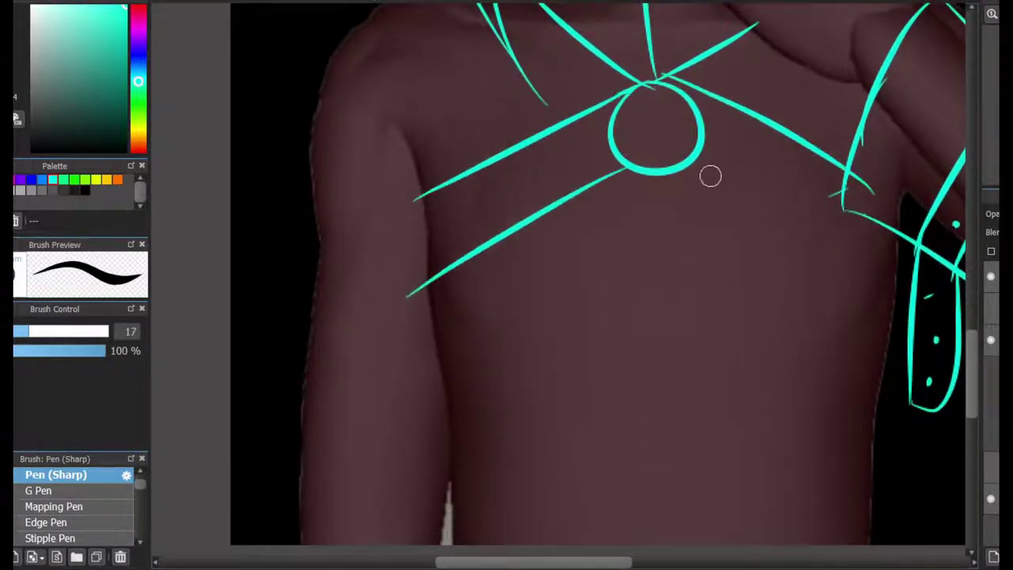
{"action": "left_click_drag", "start_coordinate": [677, 174], "coordinate": [895, 313]}
{"action": "left_click", "coordinate": [728, 140]}
{"action": "left_click", "coordinate": [778, 167]}
{"action": "left_click", "coordinate": [846, 219]}
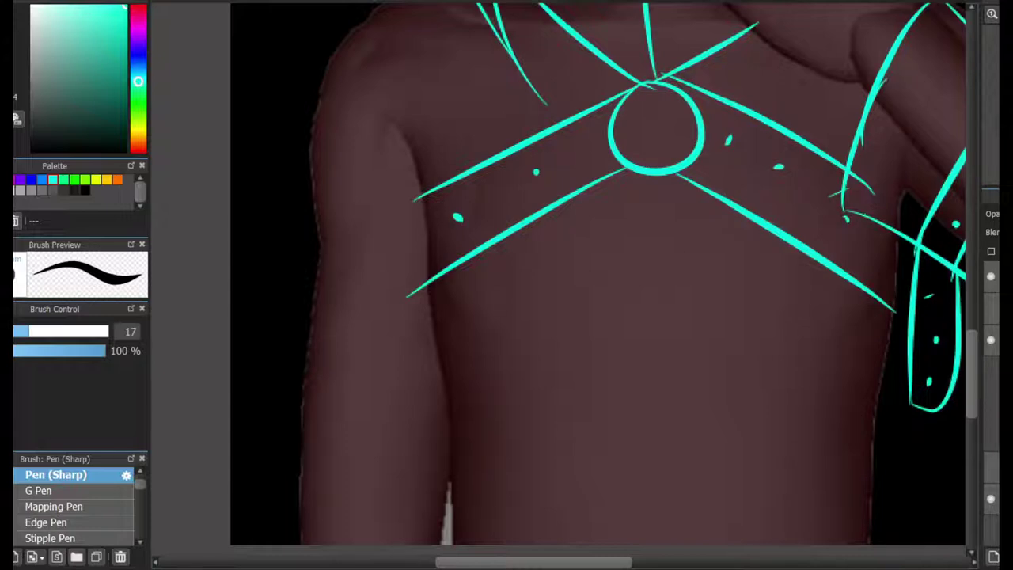
Step: Sketch the garment's shoulder line and the outer and inner edges of the sleeve on the lowered arm
{"action": "scroll", "coordinate": [601, 277], "scroll_direction": "down", "scroll_amount": 2}
{"action": "scroll", "coordinate": [423, 102], "scroll_direction": "up", "scroll_amount": 5}
{"action": "mouse_move", "coordinate": [518, 136]}
{"action": "left_mouse_down"}
{"action": "mouse_move", "coordinate": [313, 227]}
{"action": "mouse_move", "coordinate": [281, 491]}
{"action": "left_mouse_up"}
{"action": "left_click_drag", "start_coordinate": [409, 251], "coordinate": [441, 545]}
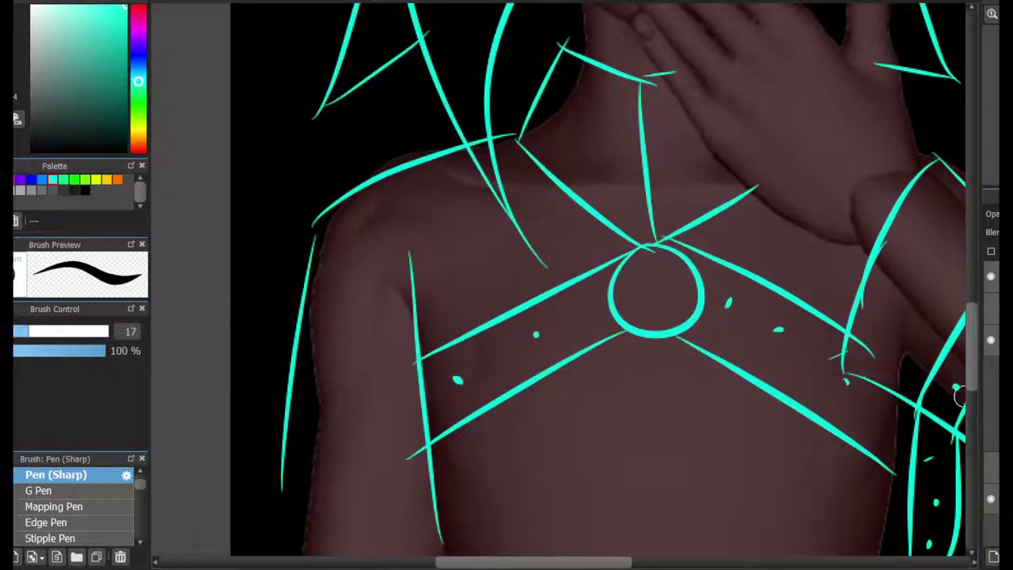
Step: Sketch both side edges of the shirt along the torso, from the harness straps down to the canvas edge
{"action": "scroll", "coordinate": [957, 395], "scroll_direction": "down", "scroll_amount": 3}
{"action": "key", "text": "ctrl+z"}
{"action": "left_click_drag", "start_coordinate": [417, 70], "coordinate": [449, 523]}
{"action": "key", "text": "ctrl+z"}
{"action": "mouse_move", "coordinate": [891, 131]}
{"action": "left_mouse_down"}
{"action": "mouse_move", "coordinate": [890, 506]}
{"action": "mouse_move", "coordinate": [861, 500]}
{"action": "left_mouse_up"}
Step: Extend the outer edge of the lowered arm's sleeve down to the bottom of the canvas
{"action": "scroll", "coordinate": [601, 277], "scroll_direction": "up", "scroll_amount": 10}
{"action": "scroll", "coordinate": [296, 219], "scroll_direction": "down", "scroll_amount": 10}
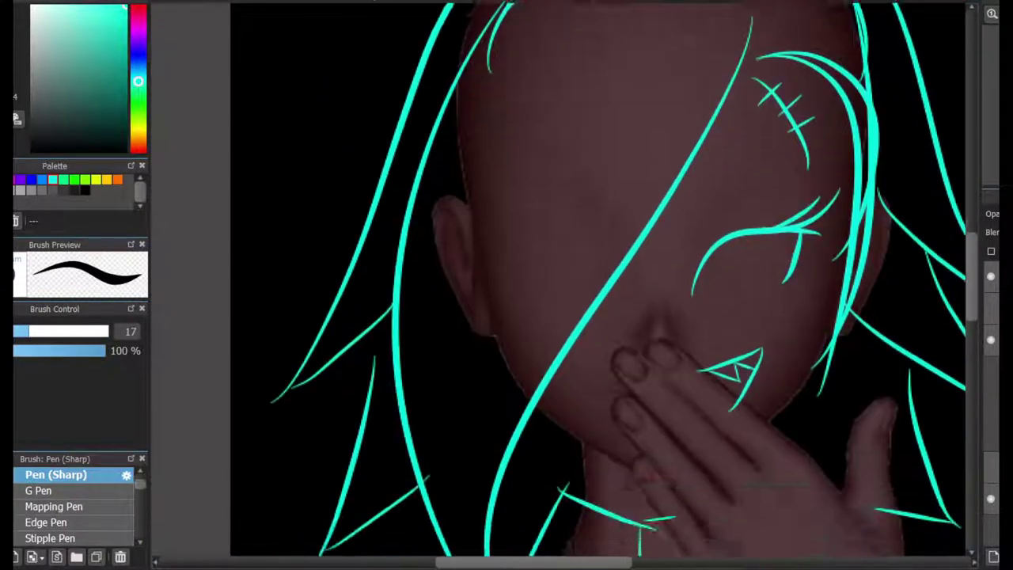
{"action": "left_click_drag", "start_coordinate": [304, 76], "coordinate": [300, 273]}
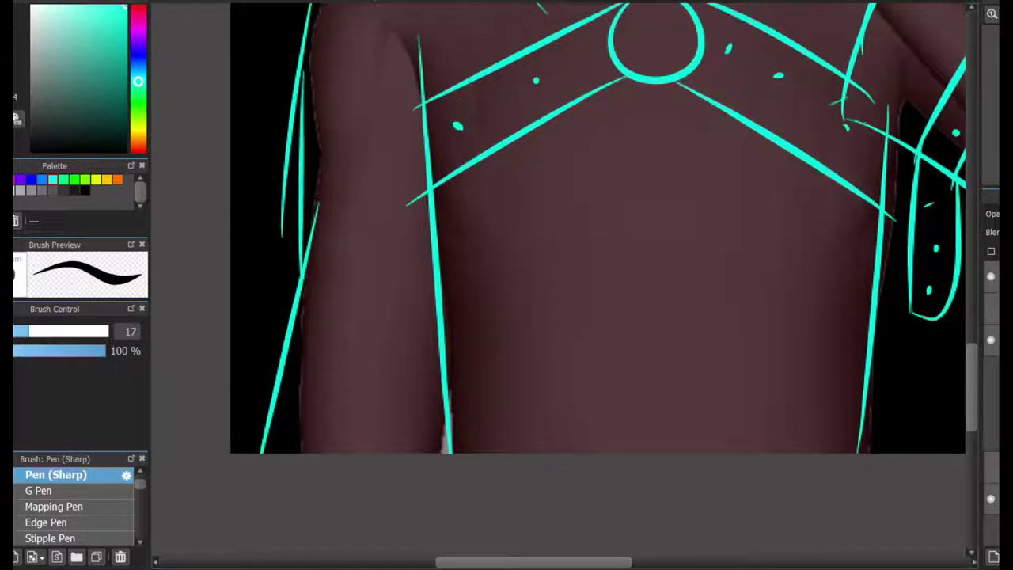
Step: Sketch a large pointed hair tuft flaring outward from the top of the head beneath the "Uh-Oh" lettering
{"action": "scroll", "coordinate": [695, 55], "scroll_direction": "down", "scroll_amount": 4}
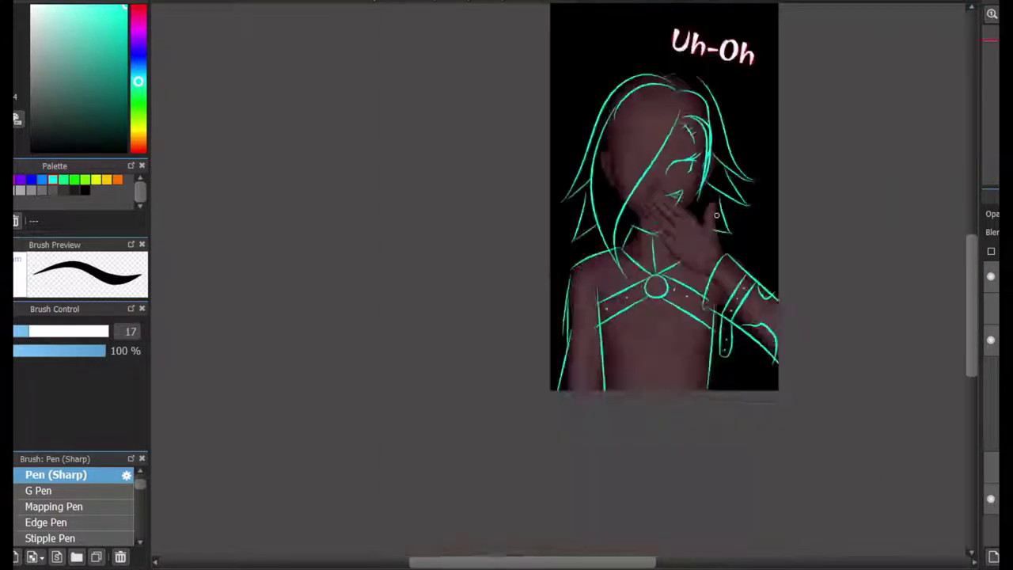
{"action": "scroll", "coordinate": [695, 56], "scroll_direction": "up", "scroll_amount": 5}
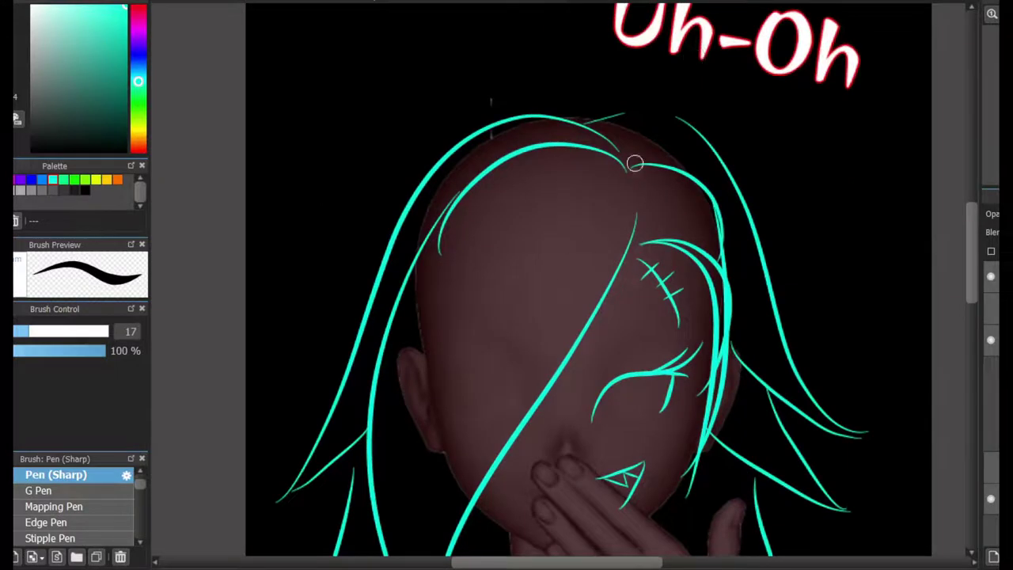
{"action": "mouse_move", "coordinate": [574, 108]}
{"action": "left_mouse_down"}
{"action": "mouse_move", "coordinate": [705, 119]}
{"action": "mouse_move", "coordinate": [853, 209]}
{"action": "left_mouse_up"}
{"action": "mouse_move", "coordinate": [853, 209]}
{"action": "left_mouse_down"}
{"action": "mouse_move", "coordinate": [730, 176]}
{"action": "mouse_move", "coordinate": [633, 168]}
{"action": "left_mouse_up"}
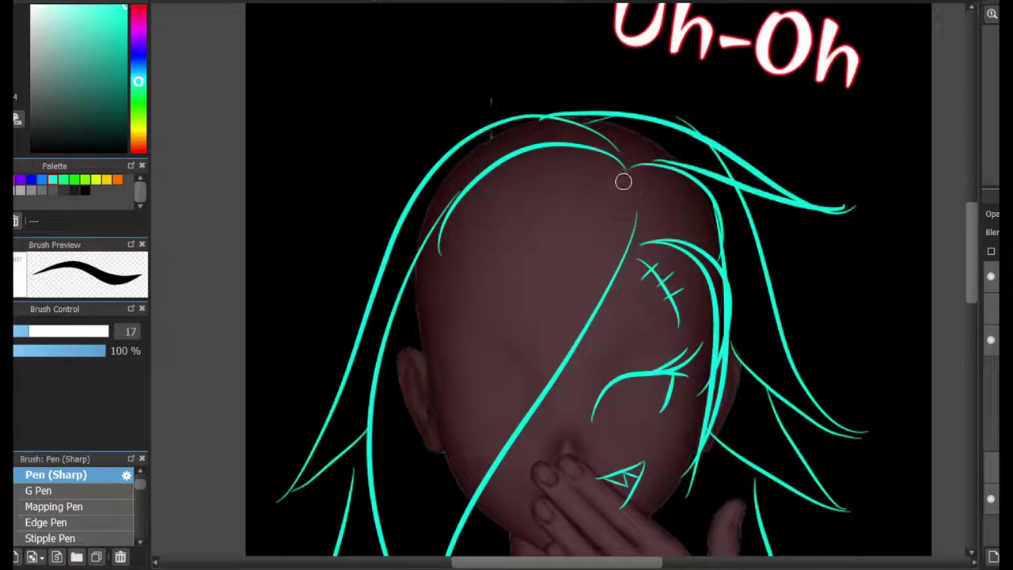
{"action": "left_click_drag", "start_coordinate": [499, 73], "coordinate": [633, 168]}
{"action": "scroll", "coordinate": [931, 206], "scroll_direction": "down", "scroll_amount": 2}
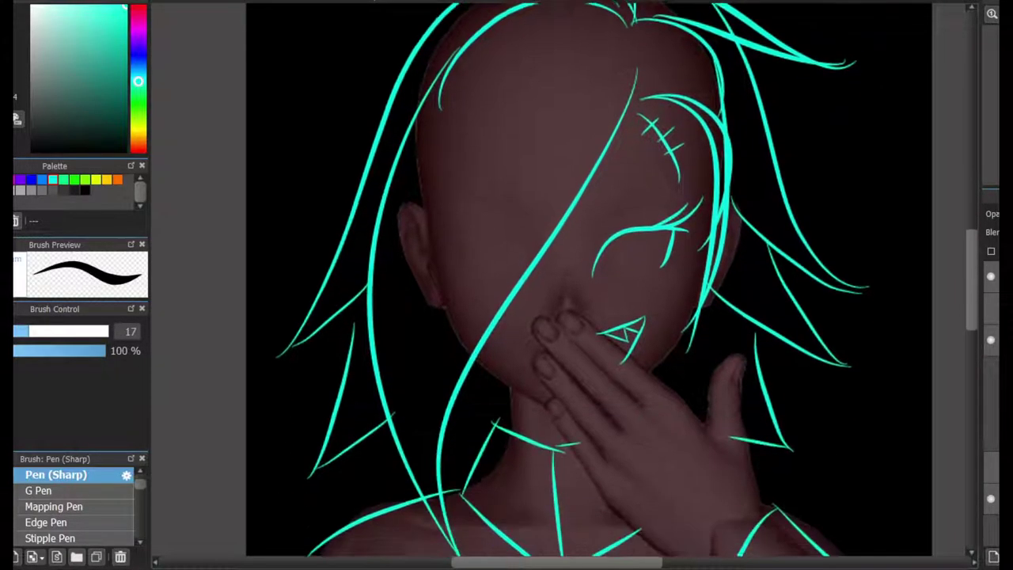
{"action": "scroll", "coordinate": [931, 206], "scroll_direction": "up", "scroll_amount": 3}
{"action": "key", "text": "ctrl+z"}
{"action": "key", "text": "ctrl+z"}
{"action": "mouse_move", "coordinate": [651, 236]}
{"action": "left_mouse_down"}
{"action": "mouse_move", "coordinate": [637, 120]}
{"action": "mouse_move", "coordinate": [838, 254]}
{"action": "left_mouse_up"}
{"action": "key", "text": "ctrl+z"}
{"action": "key", "text": "ctrl+z"}
{"action": "left_click_drag", "start_coordinate": [724, 245], "coordinate": [816, 192]}
{"action": "key", "text": "ctrl+z"}
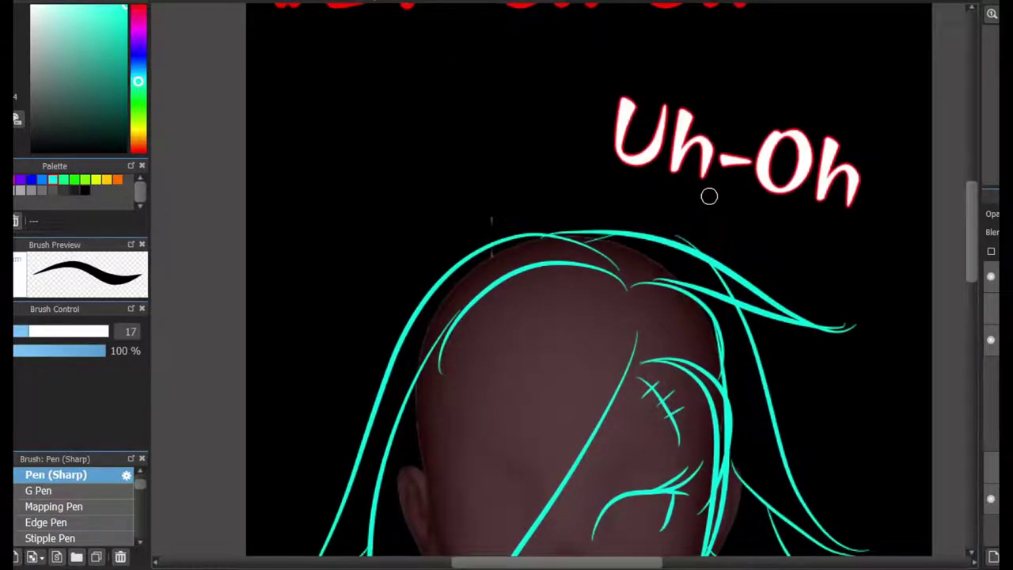
Step: Sketch a small V-shaped hair tuft between the top of the head and the "Uh-Oh" lettering
{"action": "left_click_drag", "start_coordinate": [727, 182], "coordinate": [805, 206]}
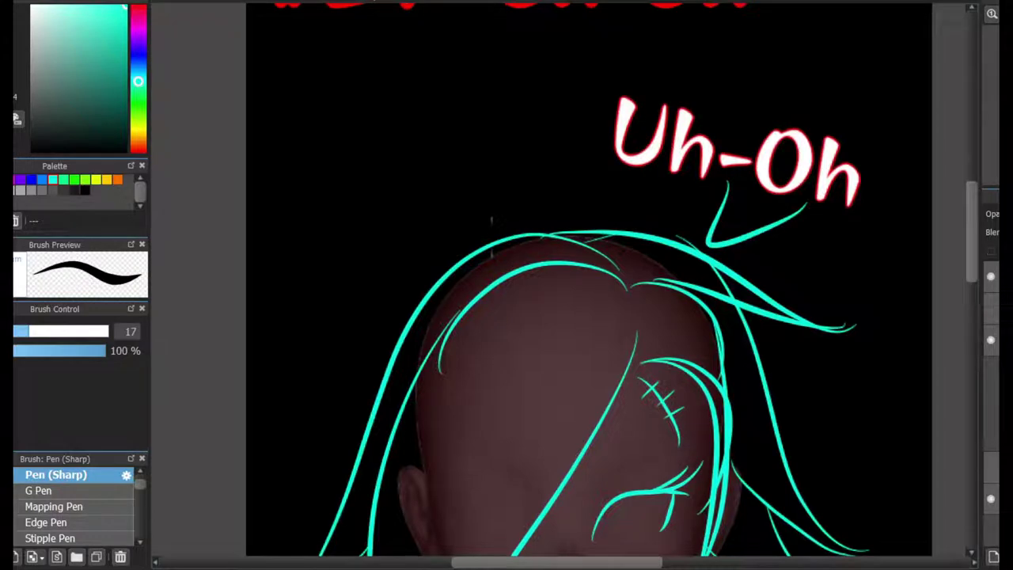
{"action": "left_click_drag", "start_coordinate": [736, 146], "coordinate": [795, 103]}
{"action": "scroll", "coordinate": [491, 221], "scroll_direction": "down", "scroll_amount": 5}
Step: Sketch a studded strap around the upper sleeve of the lowered arm
{"action": "scroll", "coordinate": [491, 321], "scroll_direction": "up", "scroll_amount": 6}
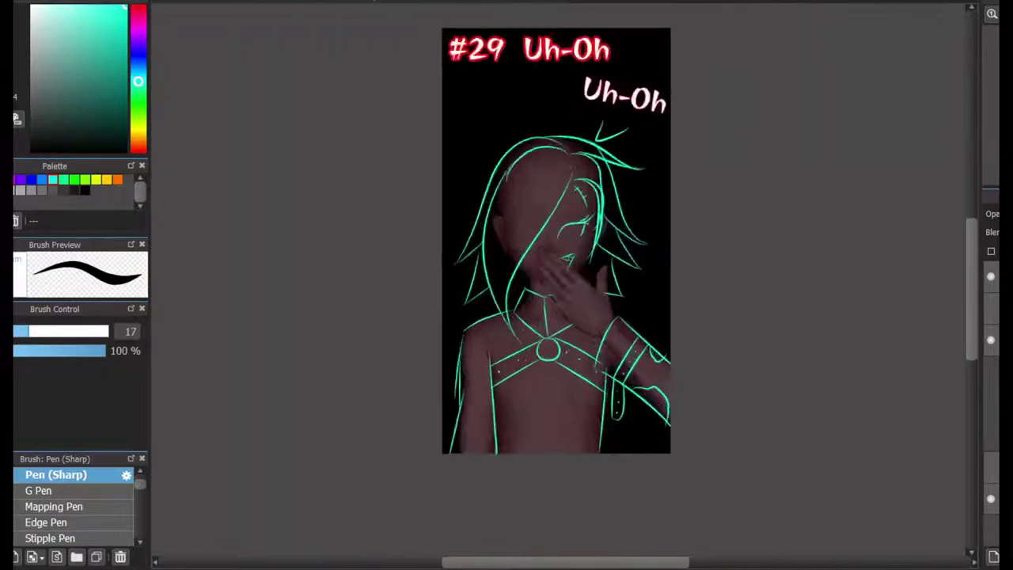
{"action": "left_click_drag", "start_coordinate": [410, 343], "coordinate": [502, 384]}
{"action": "key", "text": "ctrl+z"}
{"action": "left_click_drag", "start_coordinate": [413, 410], "coordinate": [514, 448]}
{"action": "left_click", "coordinate": [434, 392]}
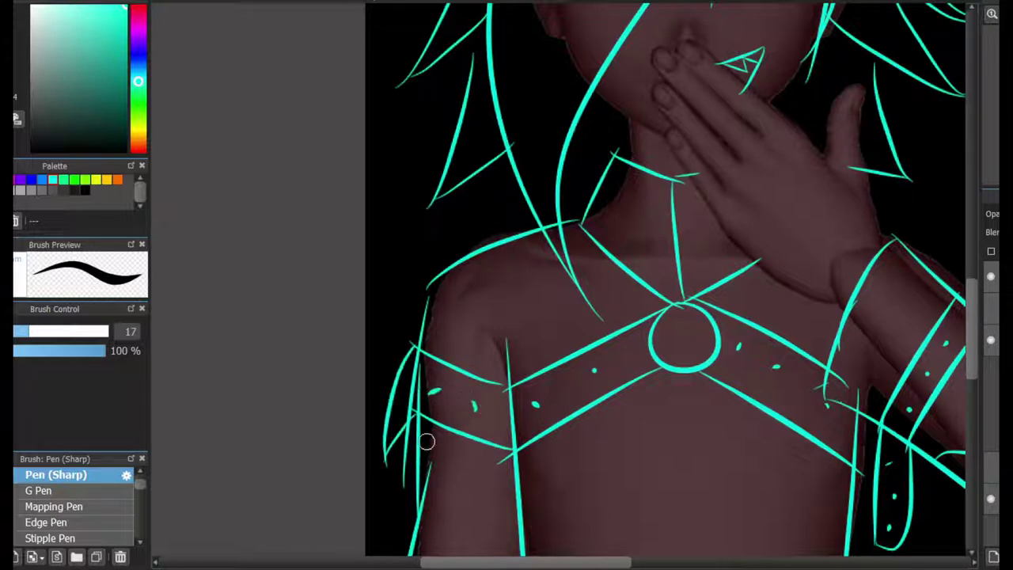
{"action": "left_click_drag", "start_coordinate": [958, 155], "coordinate": [815, 329]}
{"action": "left_click_drag", "start_coordinate": [572, 301], "coordinate": [667, 154]}
{"action": "key", "text": "ctrl+z"}
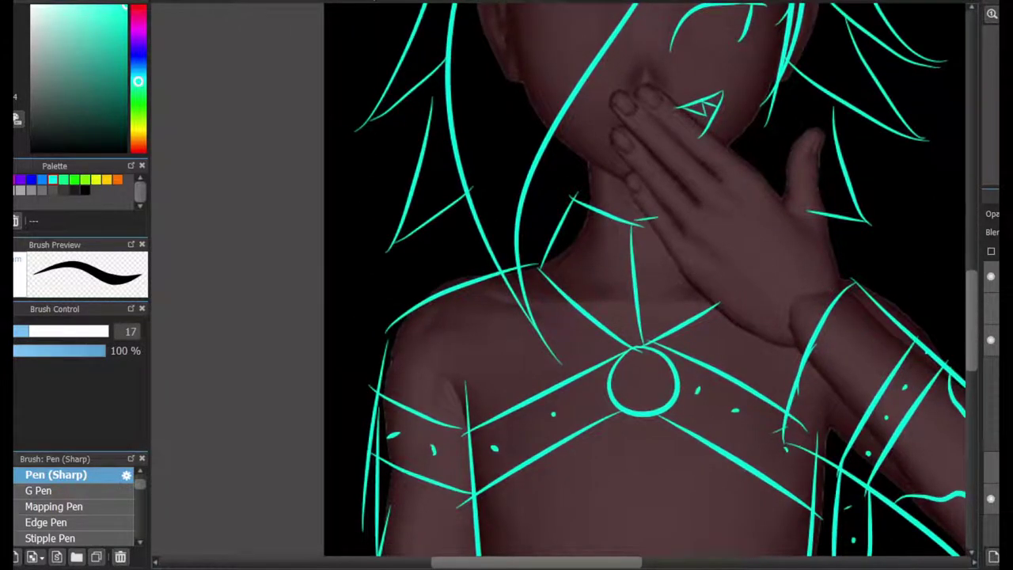
Step: Sketch two long curved strands inside the bangs sweeping across the covered half of the face
{"action": "scroll", "coordinate": [736, 304], "scroll_direction": "up", "scroll_amount": 3}
{"action": "left_click_drag", "start_coordinate": [685, 80], "coordinate": [518, 356]}
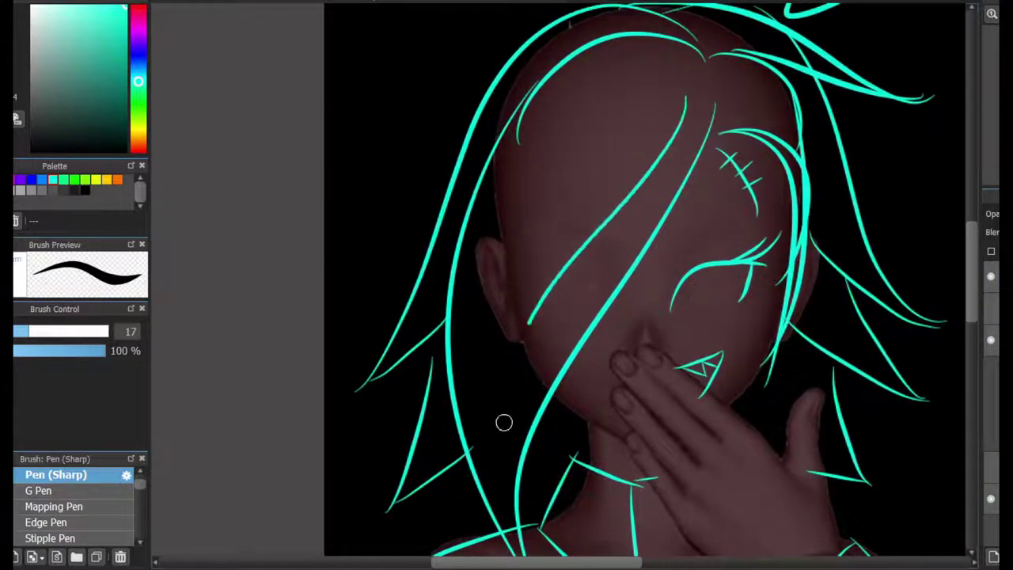
{"action": "left_click_drag", "start_coordinate": [504, 420], "coordinate": [528, 316]}
{"action": "left_click_drag", "start_coordinate": [665, 73], "coordinate": [491, 303]}
Step: Sketch a vertical line down the centre of the torso, and double the harness ring and neck straps with a second outline
{"action": "scroll", "coordinate": [599, 336], "scroll_direction": "down", "scroll_amount": 4}
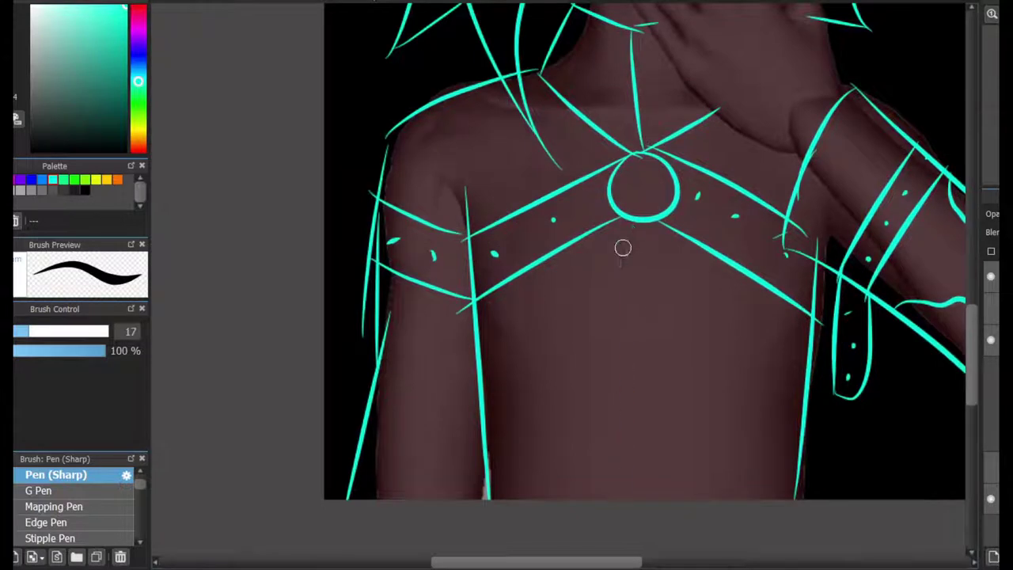
{"action": "left_click_drag", "start_coordinate": [640, 228], "coordinate": [629, 322]}
{"action": "left_click_drag", "start_coordinate": [639, 150], "coordinate": [642, 502]}
{"action": "scroll", "coordinate": [626, 233], "scroll_direction": "up", "scroll_amount": 2}
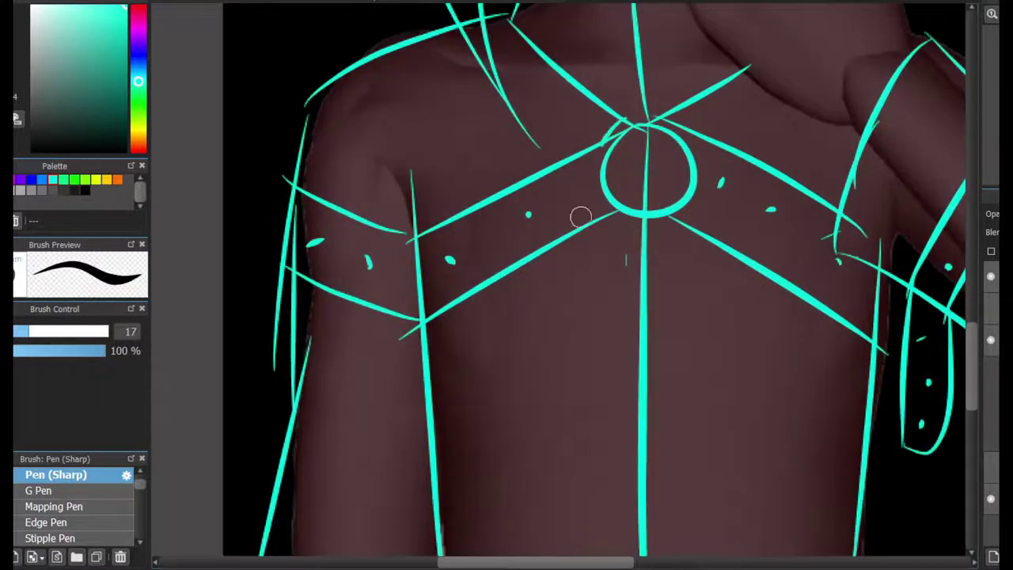
{"action": "mouse_move", "coordinate": [619, 129]}
{"action": "left_mouse_down"}
{"action": "mouse_move", "coordinate": [668, 121]}
{"action": "mouse_move", "coordinate": [761, 78]}
{"action": "left_mouse_up"}
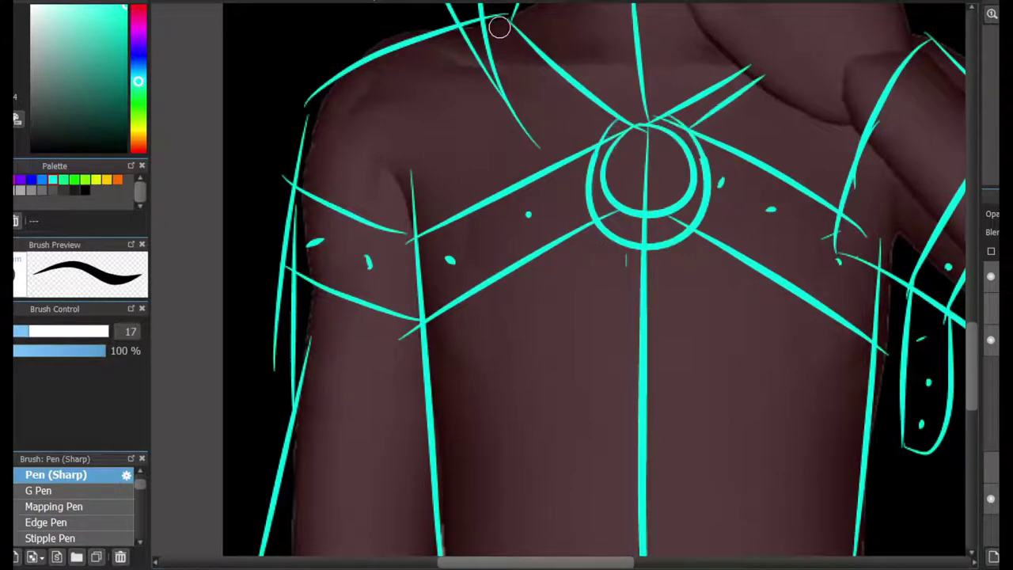
Step: Sketch the eye's lower lid, iris sides and slit pupil, and add a short stroke to the fang in the mouth
{"action": "scroll", "coordinate": [499, 27], "scroll_direction": "down", "scroll_amount": 2}
{"action": "scroll", "coordinate": [711, 187], "scroll_direction": "up", "scroll_amount": 4}
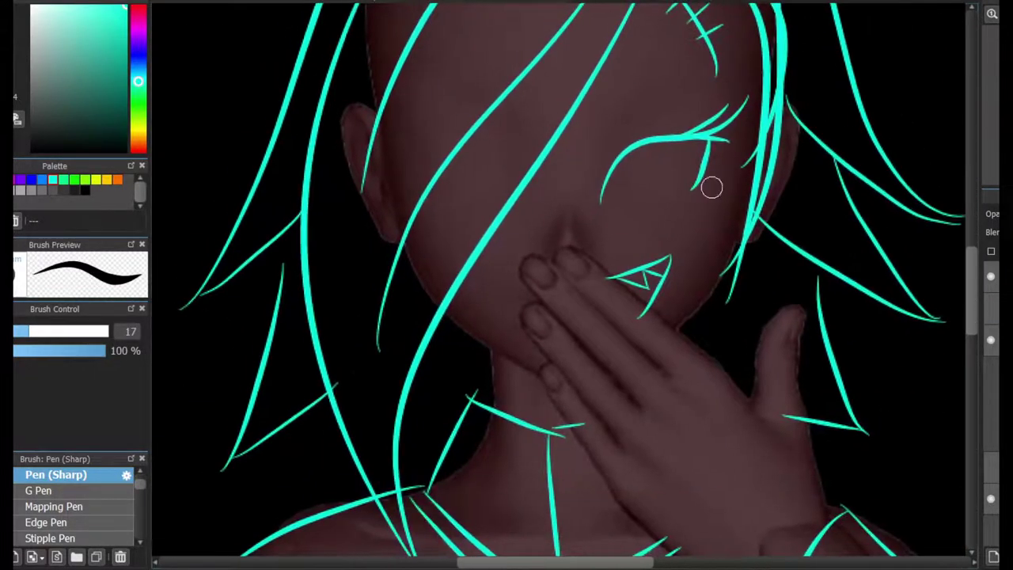
{"action": "scroll", "coordinate": [596, 196], "scroll_direction": "up", "scroll_amount": 2}
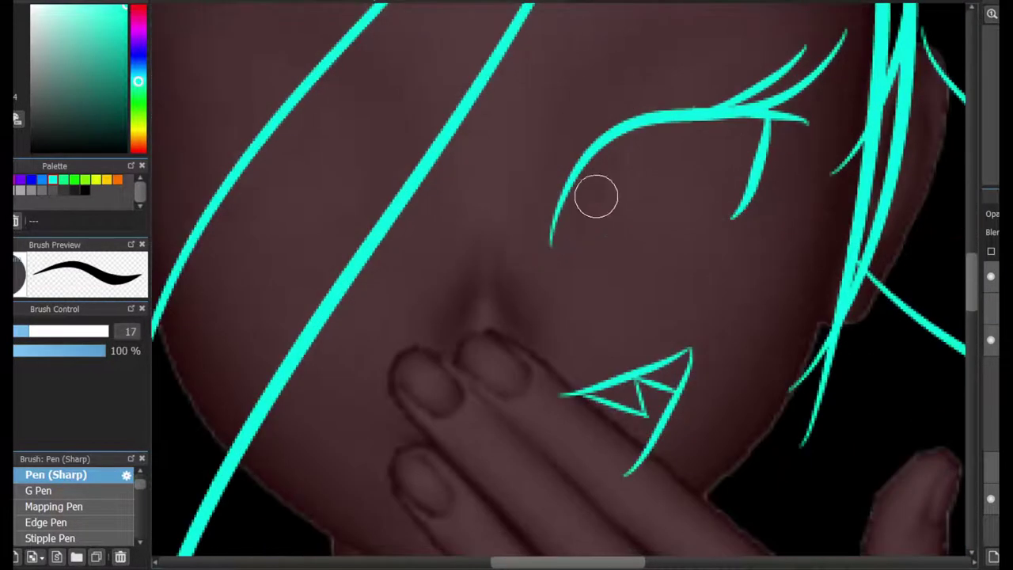
{"action": "left_click_drag", "start_coordinate": [540, 252], "coordinate": [752, 219]}
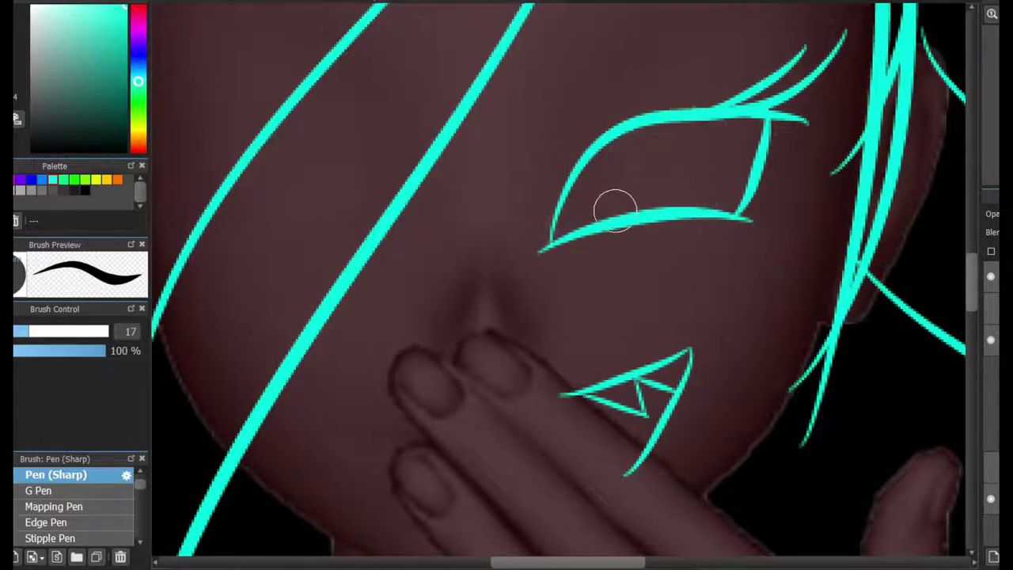
{"action": "left_click_drag", "start_coordinate": [616, 141], "coordinate": [619, 212]}
{"action": "left_click_drag", "start_coordinate": [696, 118], "coordinate": [698, 211]}
{"action": "left_click_drag", "start_coordinate": [658, 133], "coordinate": [657, 202]}
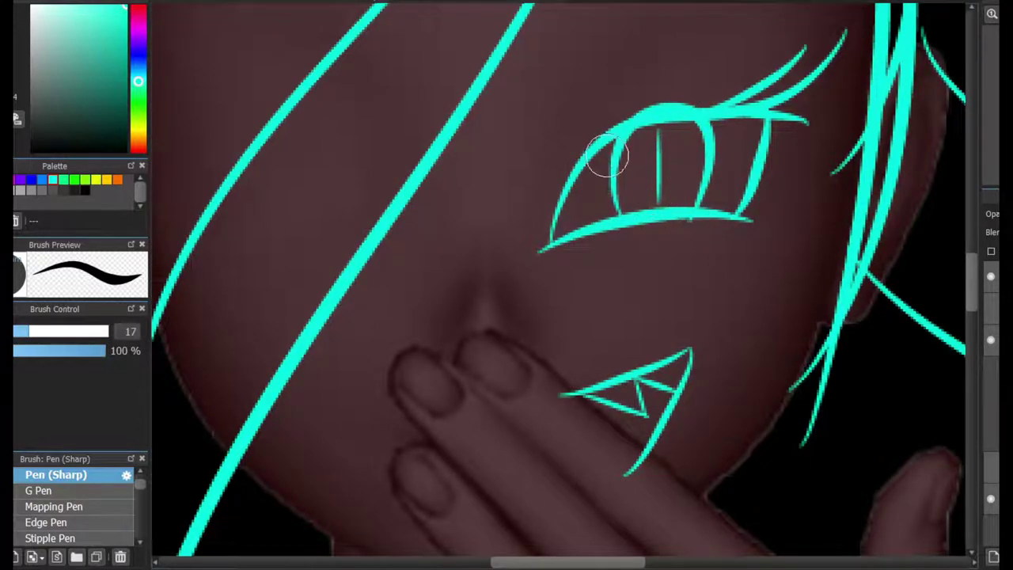
{"action": "left_click_drag", "start_coordinate": [645, 400], "coordinate": [638, 420]}
{"action": "scroll", "coordinate": [645, 395], "scroll_direction": "down", "scroll_amount": 2}
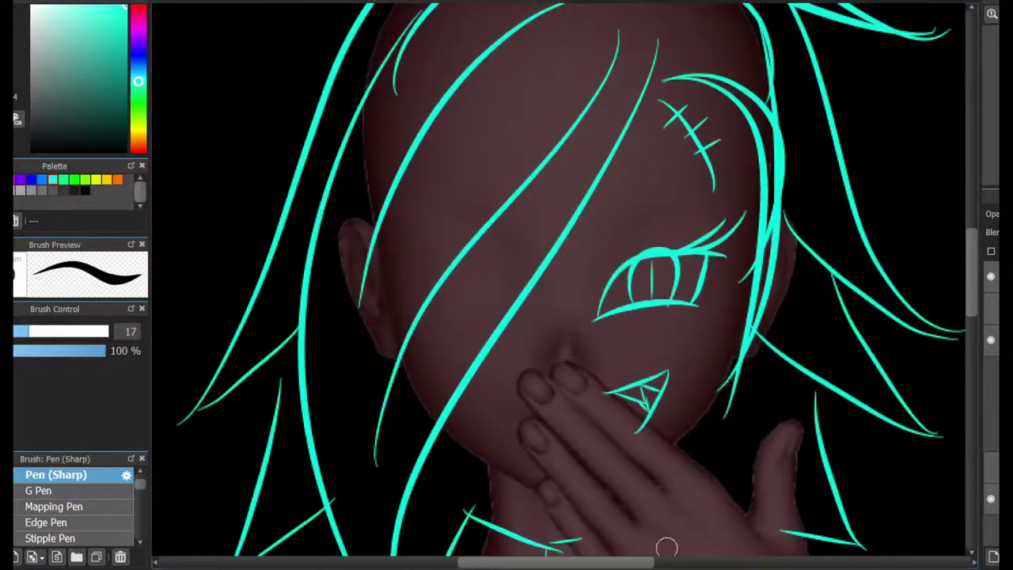
{"action": "scroll", "coordinate": [889, 191], "scroll_direction": "down", "scroll_amount": 8}
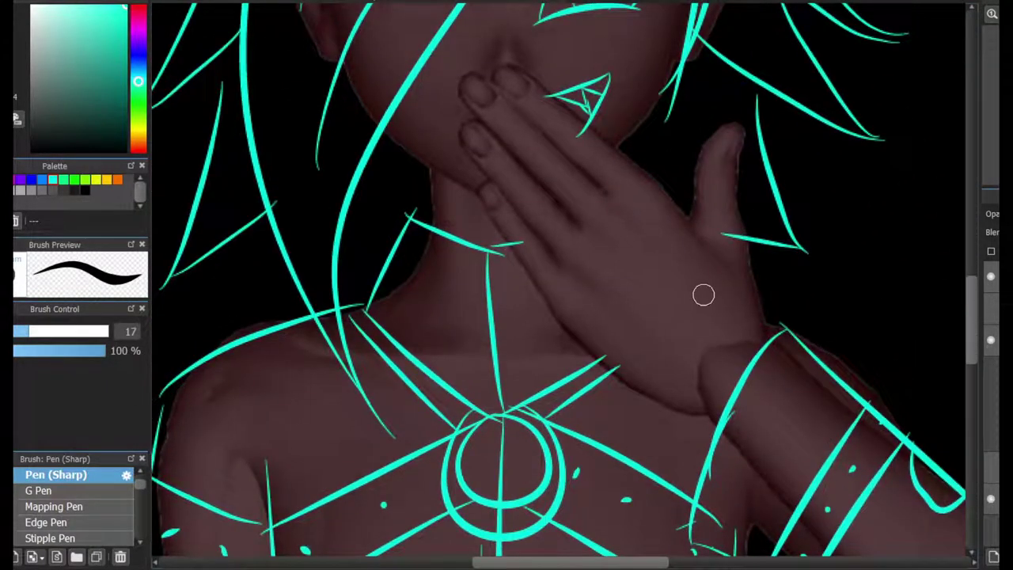
{"action": "scroll", "coordinate": [703, 294], "scroll_direction": "up", "scroll_amount": 2}
{"action": "mouse_move", "coordinate": [590, 266]}
{"action": "left_mouse_down"}
{"action": "mouse_move", "coordinate": [672, 352]}
{"action": "mouse_move", "coordinate": [629, 249]}
{"action": "mouse_move", "coordinate": [649, 247]}
{"action": "left_mouse_up"}
{"action": "mouse_move", "coordinate": [638, 290]}
{"action": "left_mouse_down"}
{"action": "mouse_move", "coordinate": [658, 332]}
{"action": "mouse_move", "coordinate": [696, 329]}
{"action": "left_mouse_up"}
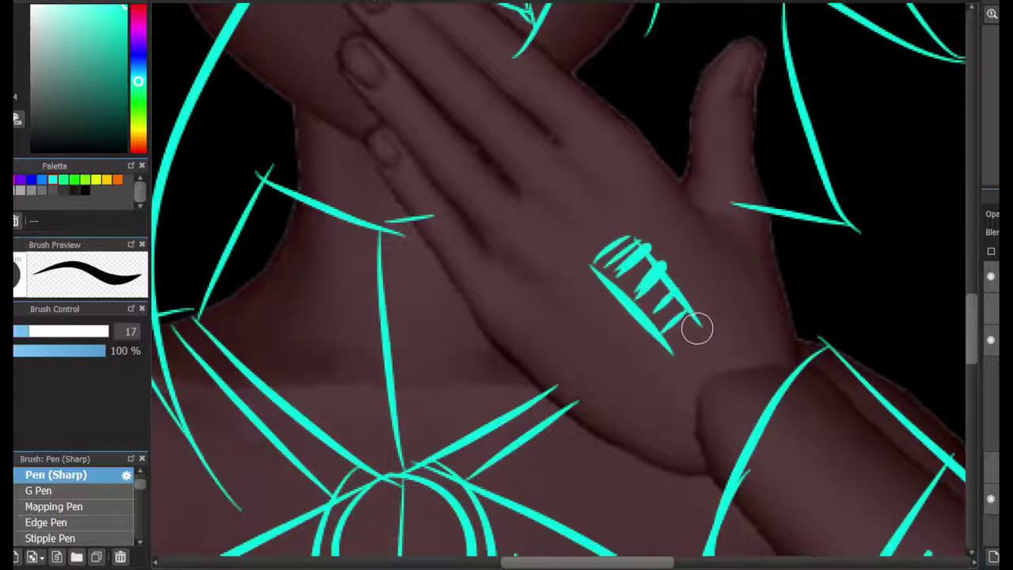
{"action": "key", "text": "ctrl+z"}
{"action": "key", "text": "ctrl+z"}
{"action": "key", "text": "ctrl+z"}
{"action": "key", "text": "ctrl+z"}
{"action": "key", "text": "ctrl+z"}
{"action": "key", "text": "ctrl+z"}
Step: Add two longer strands to the small V-shaped hair tuft beneath the "Uh-Oh" lettering
{"action": "scroll", "coordinate": [902, 248], "scroll_direction": "down", "scroll_amount": 3}
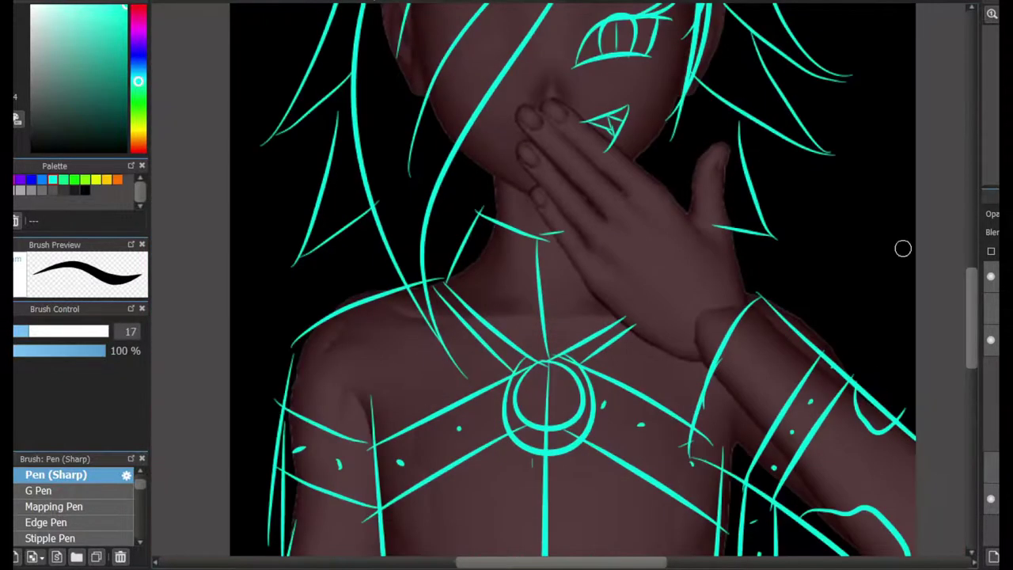
{"action": "scroll", "coordinate": [709, 176], "scroll_direction": "up", "scroll_amount": 5}
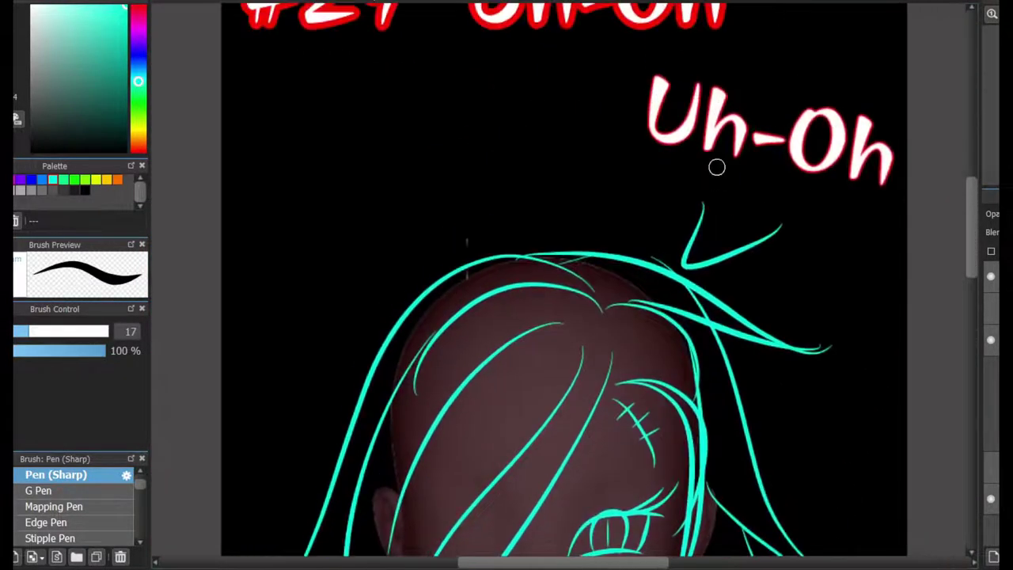
{"action": "left_click_drag", "start_coordinate": [716, 166], "coordinate": [682, 266]}
{"action": "left_click_drag", "start_coordinate": [682, 266], "coordinate": [792, 196]}
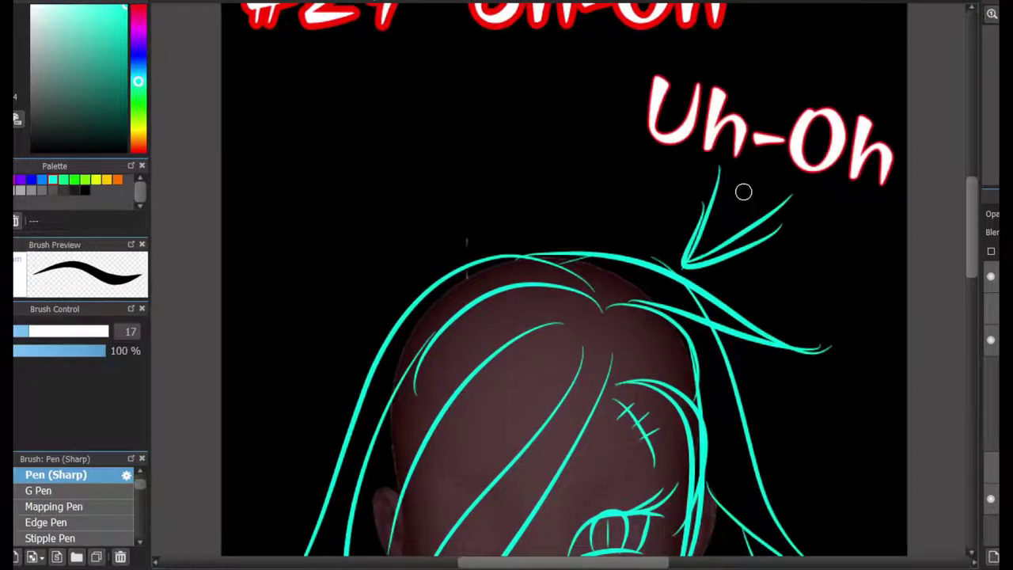
{"action": "scroll", "coordinate": [732, 210], "scroll_direction": "down", "scroll_amount": 4}
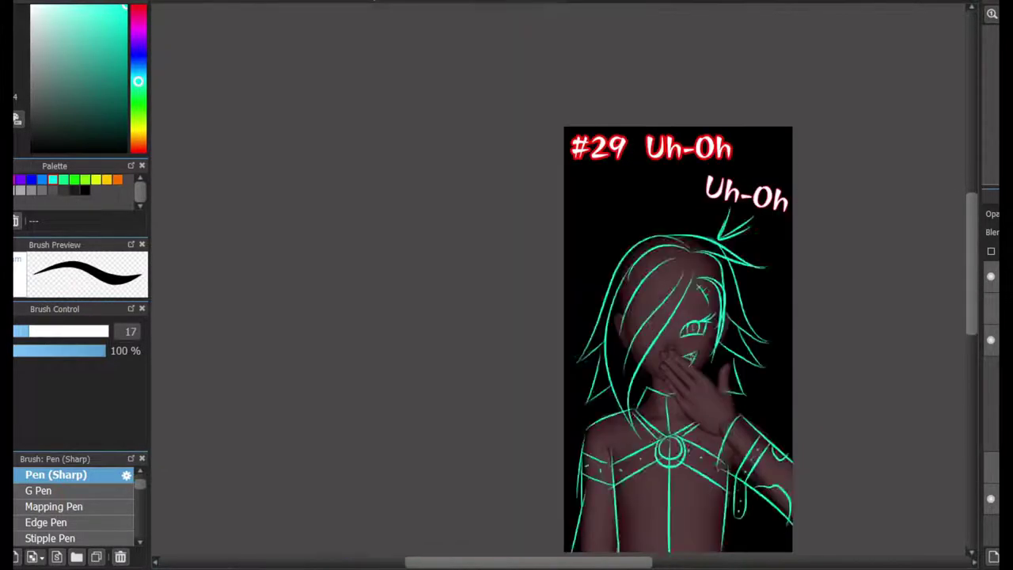
{"action": "scroll", "coordinate": [682, 393], "scroll_direction": "up", "scroll_amount": 4}
{"action": "scroll", "coordinate": [583, 278], "scroll_direction": "down", "scroll_amount": 5}
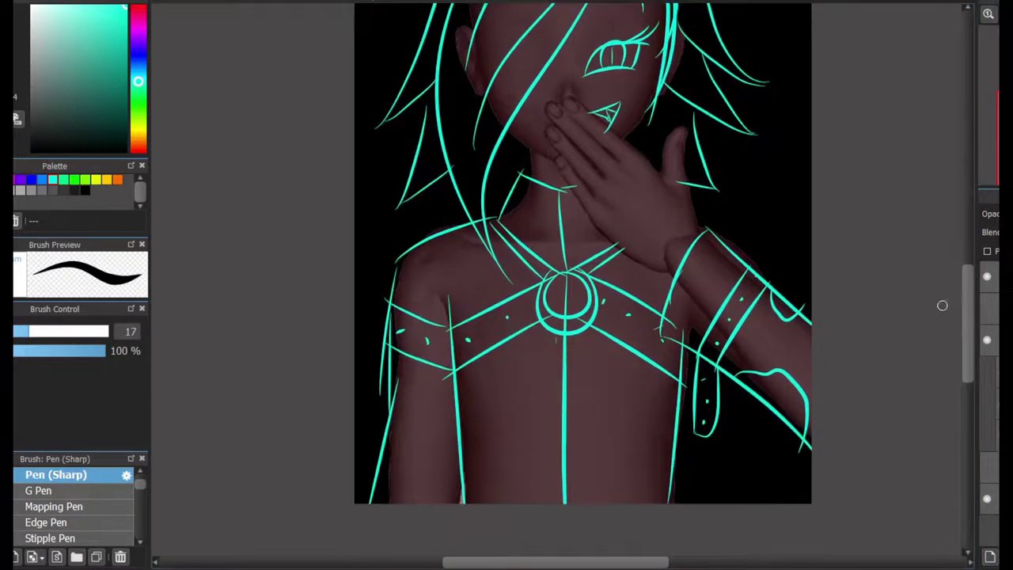
{"action": "scroll", "coordinate": [942, 305], "scroll_direction": "up", "scroll_amount": 5}
{"action": "mouse_move", "coordinate": [407, 299]}
{"action": "left_mouse_down"}
{"action": "mouse_move", "coordinate": [371, 94]}
{"action": "mouse_move", "coordinate": [486, 48]}
{"action": "left_mouse_up"}
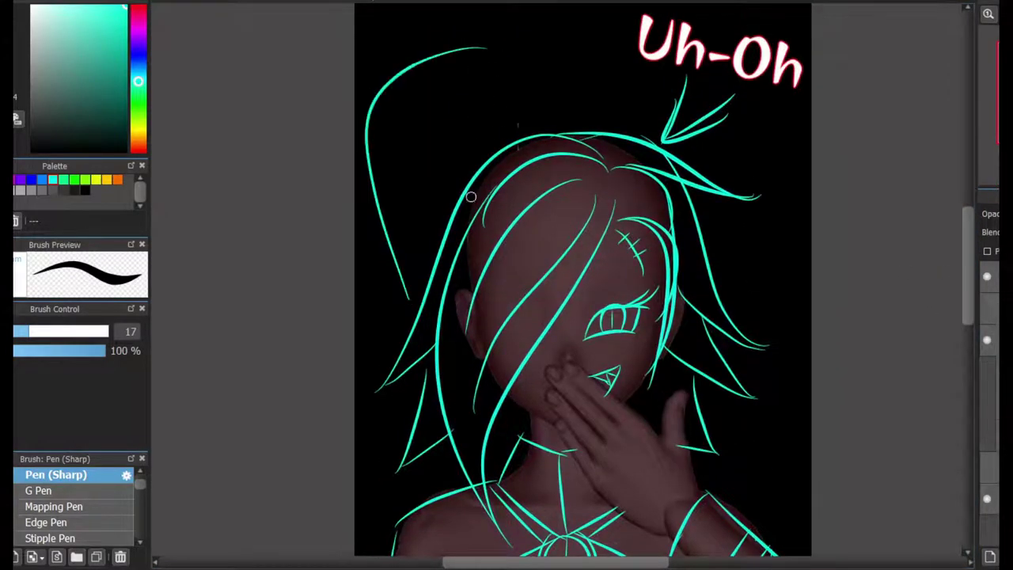
{"action": "key", "text": "ctrl+z"}
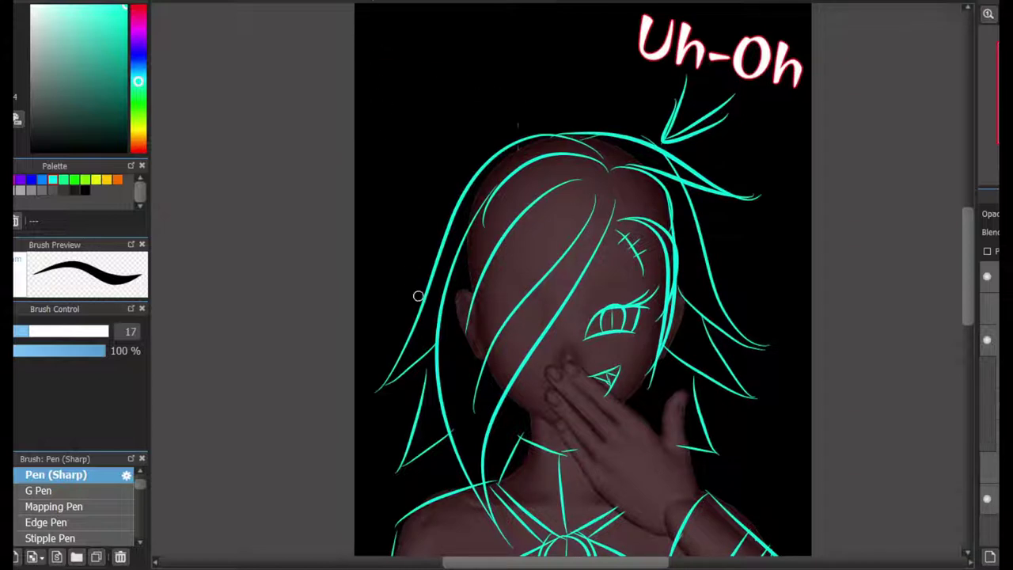
{"action": "left_click_drag", "start_coordinate": [423, 214], "coordinate": [382, 60]}
{"action": "left_click_drag", "start_coordinate": [440, 169], "coordinate": [377, 54]}
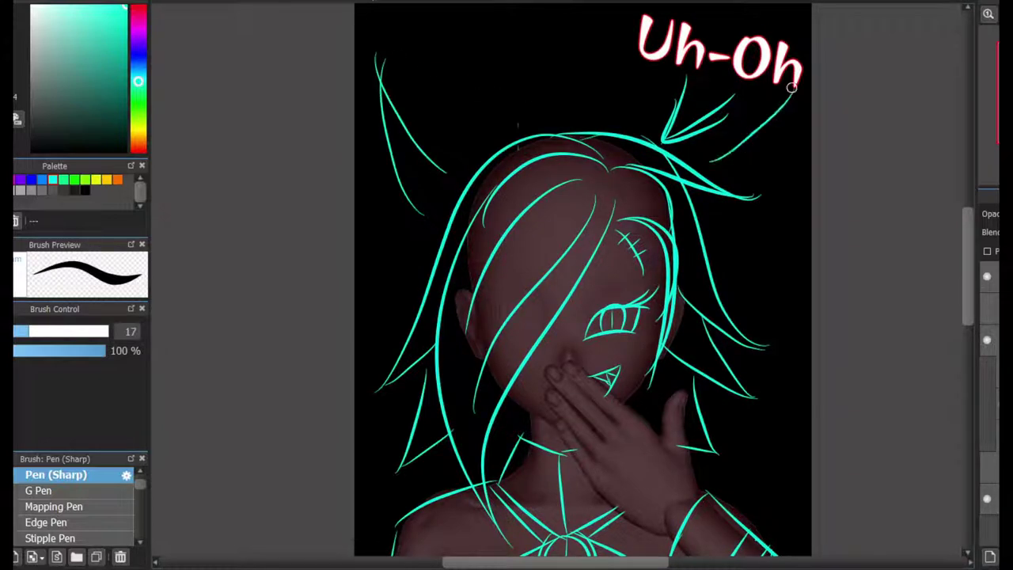
{"action": "key", "text": "ctrl+z"}
{"action": "key", "text": "ctrl+z"}
Step: Sketch a pointed hair tuft flaring outward from the crown on the side opposite the existing large tuft
{"action": "left_click_drag", "start_coordinate": [504, 153], "coordinate": [380, 211]}
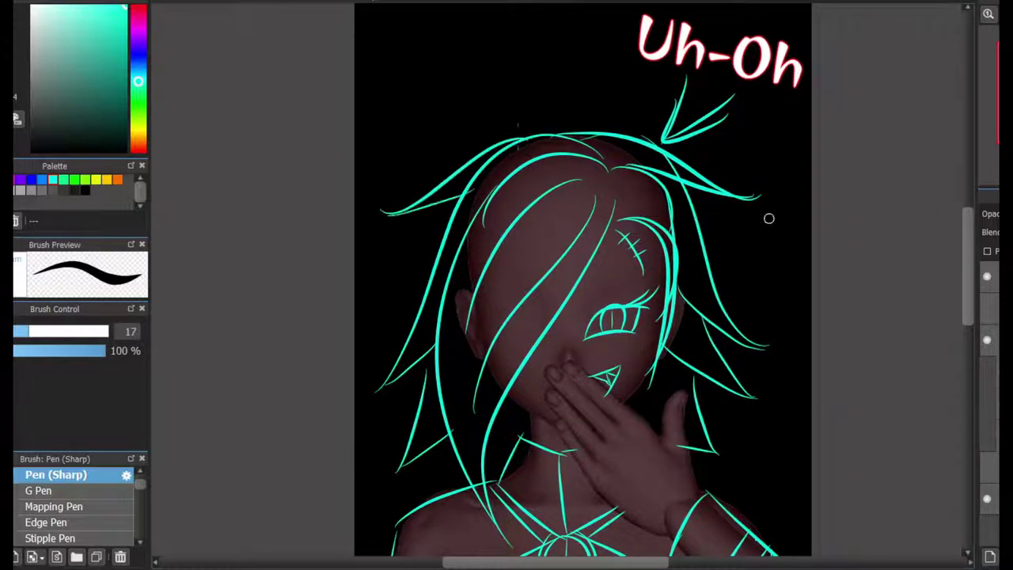
{"action": "scroll", "coordinate": [959, 231], "scroll_direction": "down", "scroll_amount": 5}
{"action": "scroll", "coordinate": [959, 231], "scroll_direction": "up", "scroll_amount": 1}
{"action": "scroll", "coordinate": [959, 230], "scroll_direction": "up", "scroll_amount": 6}
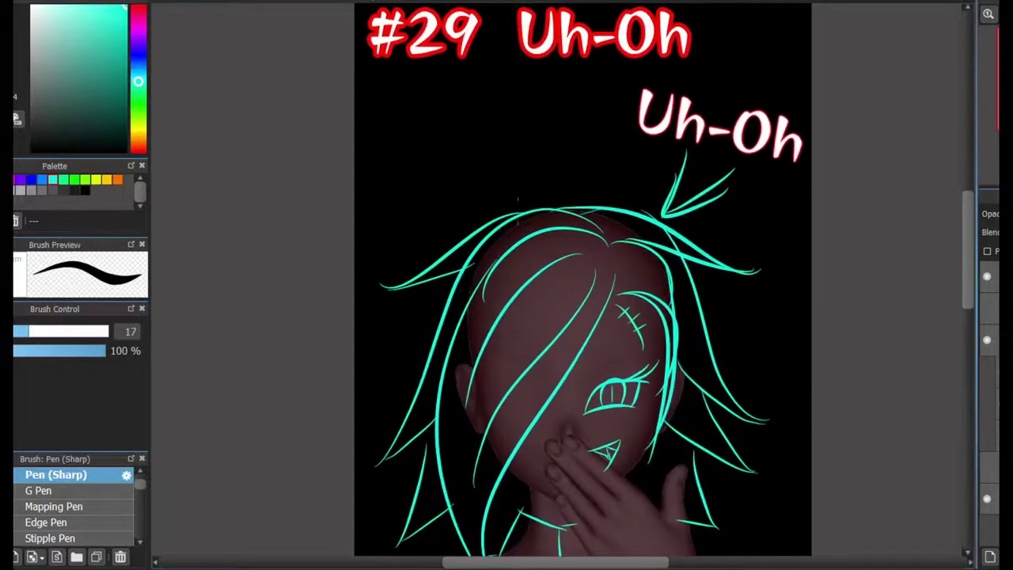
{"action": "scroll", "coordinate": [959, 230], "scroll_direction": "down", "scroll_amount": 1}
{"action": "scroll", "coordinate": [536, 53], "scroll_direction": "down", "scroll_amount": 6}
{"action": "scroll", "coordinate": [536, 53], "scroll_direction": "up", "scroll_amount": 4}
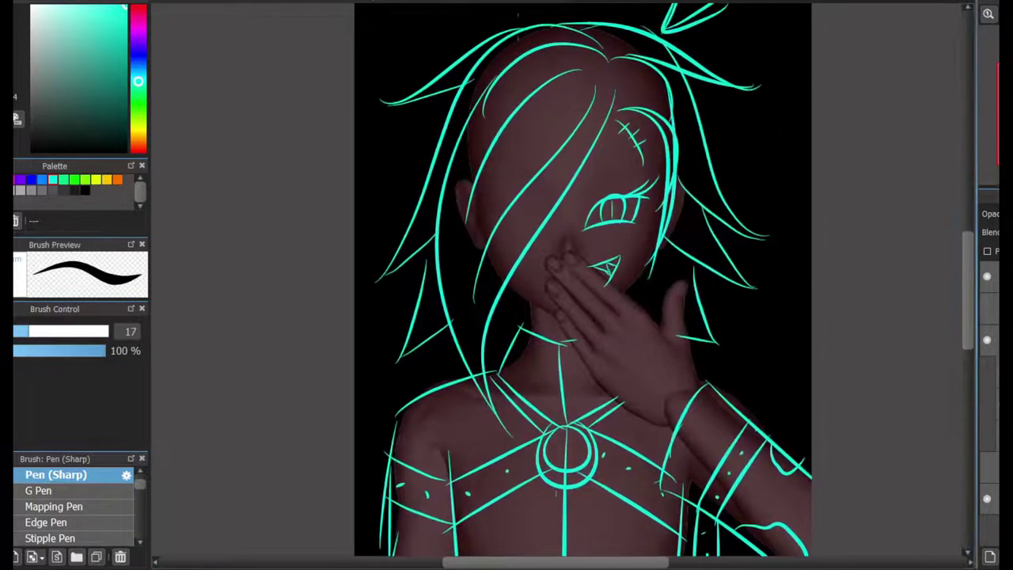
Step: Switch the pen to green and redraw the long bangs as shorter locks curving past the ear and ending at the shoulder
{"action": "left_click_drag", "start_coordinate": [536, 53], "coordinate": [443, 218]}
{"action": "key", "text": "ctrl+z"}
{"action": "left_click", "coordinate": [139, 104]}
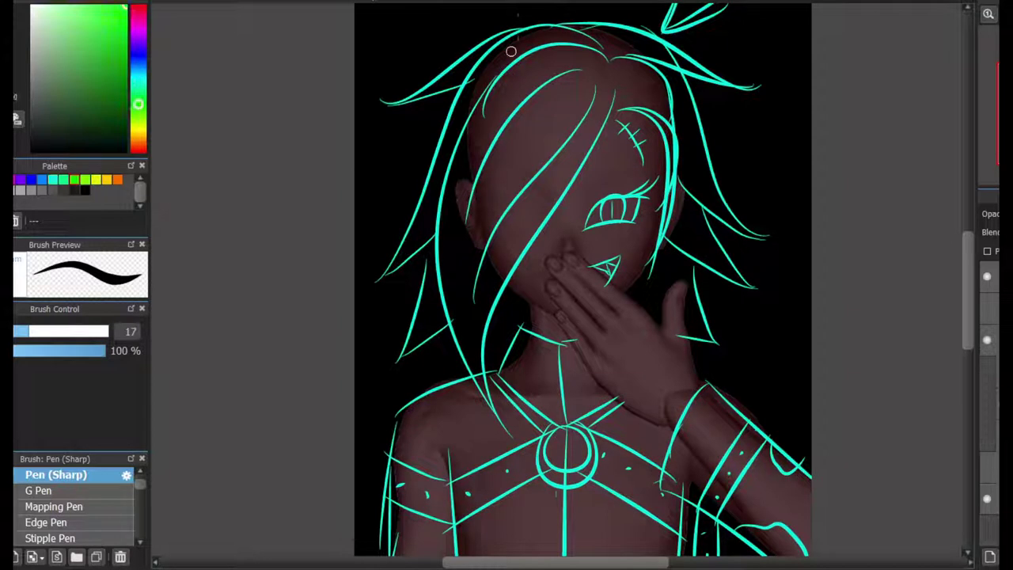
{"action": "left_click_drag", "start_coordinate": [531, 49], "coordinate": [430, 200]}
{"action": "key", "text": "ctrl+z"}
{"action": "mouse_move", "coordinate": [470, 163]}
{"action": "left_mouse_down"}
{"action": "mouse_move", "coordinate": [421, 272]}
{"action": "mouse_move", "coordinate": [484, 371]}
{"action": "left_mouse_up"}
{"action": "key", "text": "ctrl+z"}
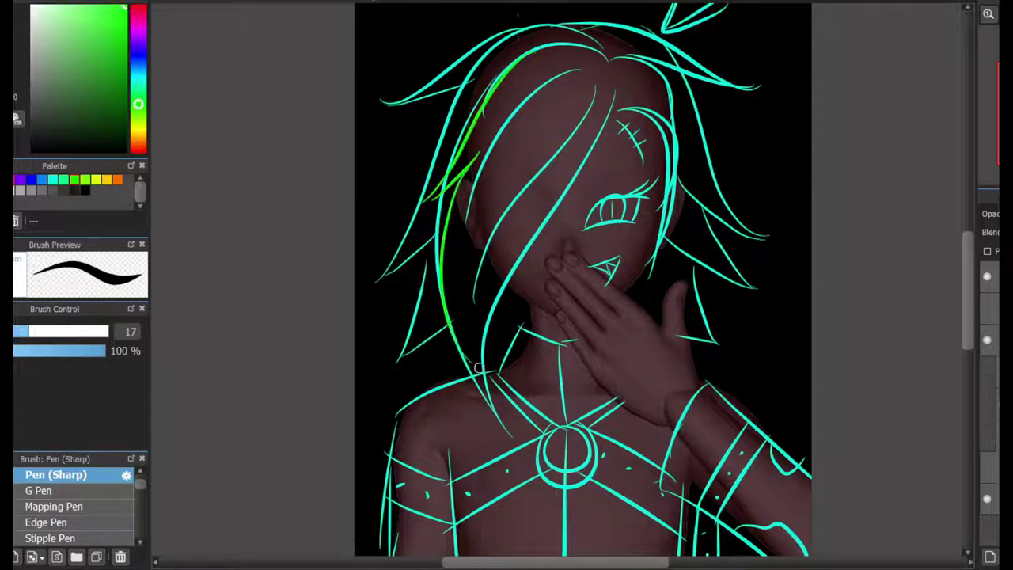
{"action": "left_click_drag", "start_coordinate": [473, 262], "coordinate": [461, 364]}
{"action": "left_click_drag", "start_coordinate": [463, 309], "coordinate": [497, 385]}
{"action": "left_click_drag", "start_coordinate": [486, 384], "coordinate": [515, 269]}
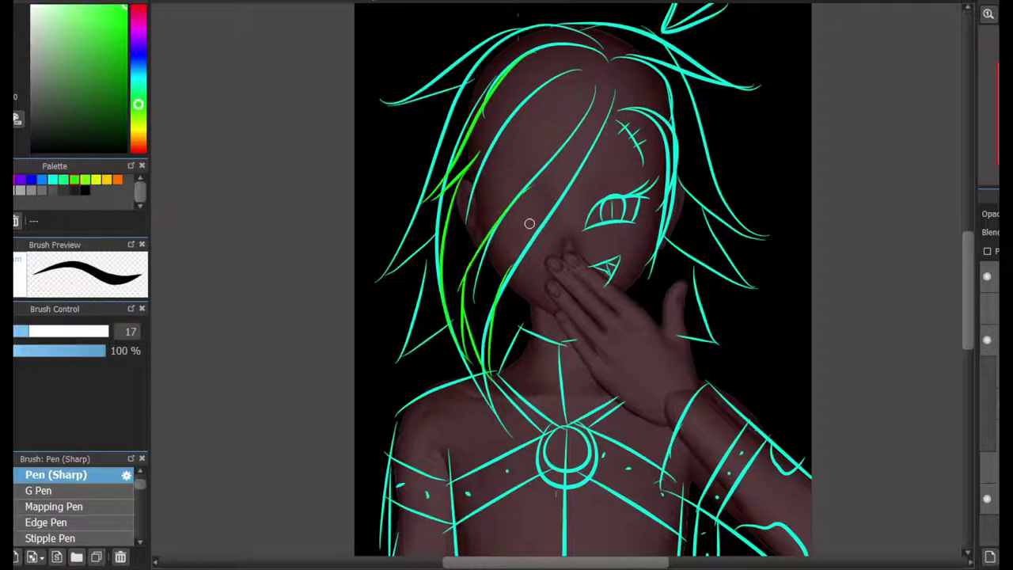
Step: Erase the old turquoise bangs lines around the green locks and below the shoulder line
{"action": "key", "text": "e"}
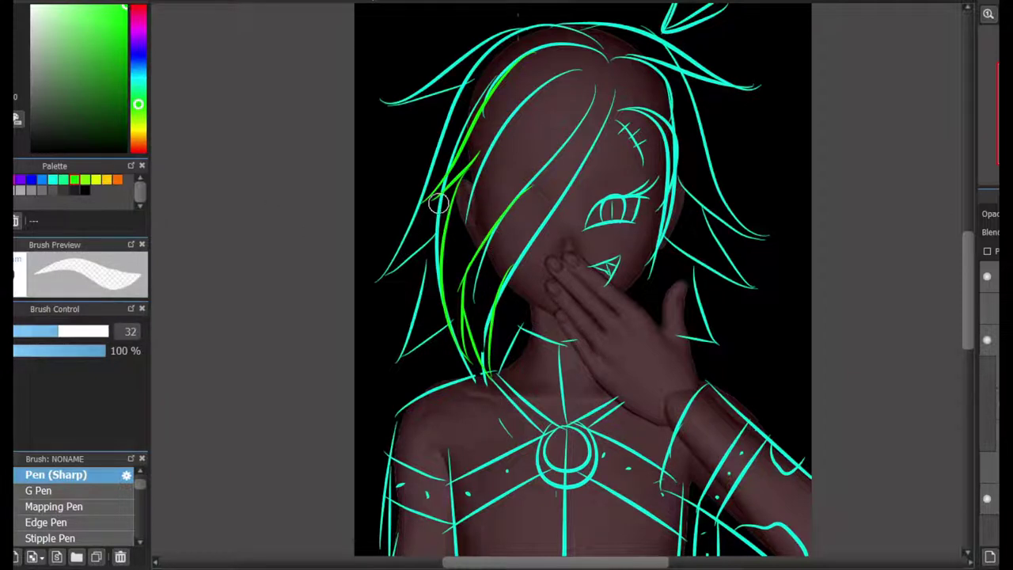
{"action": "left_click_drag", "start_coordinate": [439, 204], "coordinate": [434, 318]}
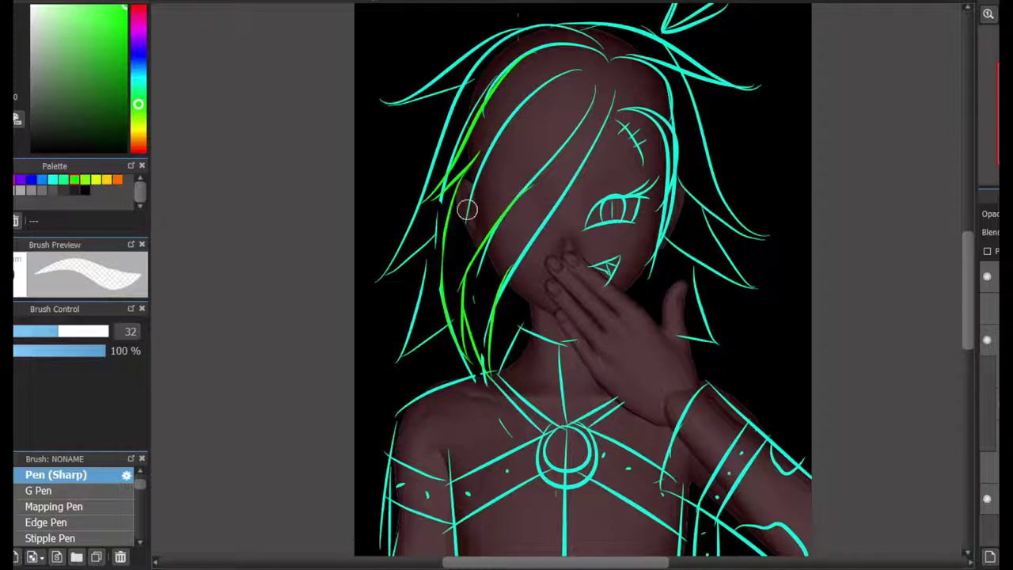
{"action": "key", "text": "b"}
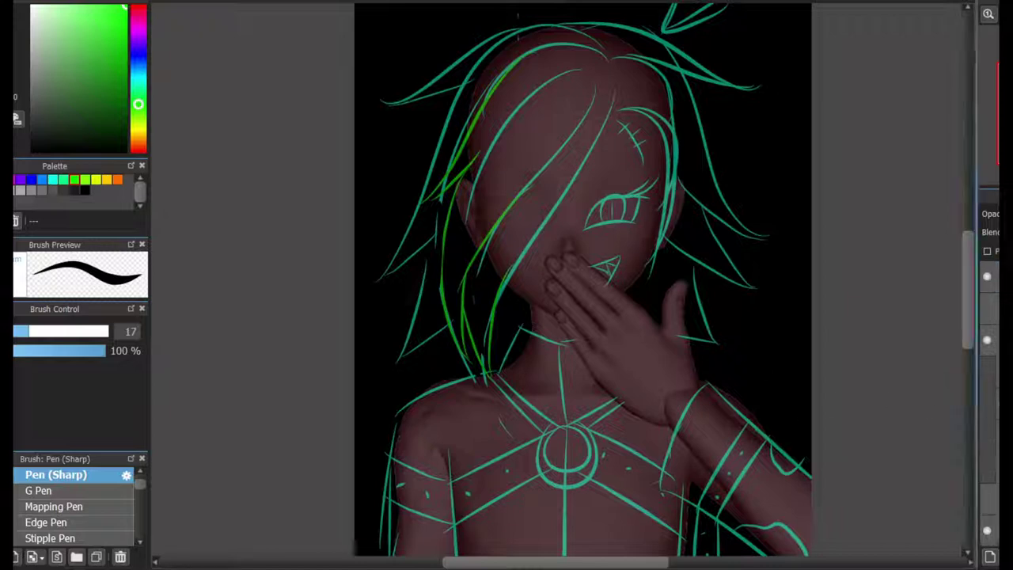
{"action": "left_click_drag", "start_coordinate": [619, 238], "coordinate": [713, 215]}
{"action": "left_click_drag", "start_coordinate": [658, 217], "coordinate": [756, 169]}
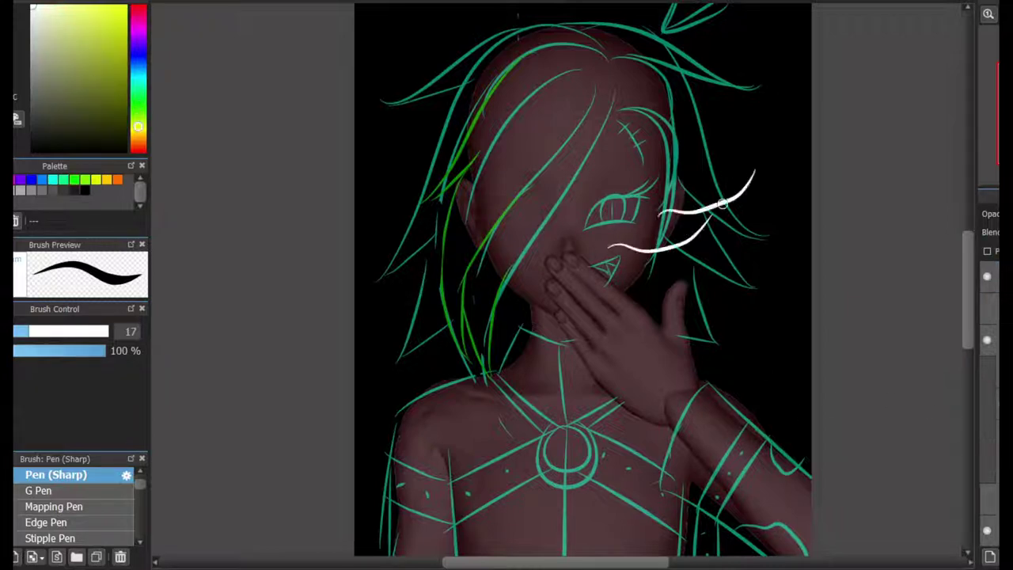
{"action": "key", "text": "ctrl+z"}
{"action": "key", "text": "ctrl+z"}
Step: Outline the hand over the mouth in white, along its lower edge and from the fingertips to the thumb base
{"action": "scroll", "coordinate": [572, 266], "scroll_direction": "up", "scroll_amount": 2}
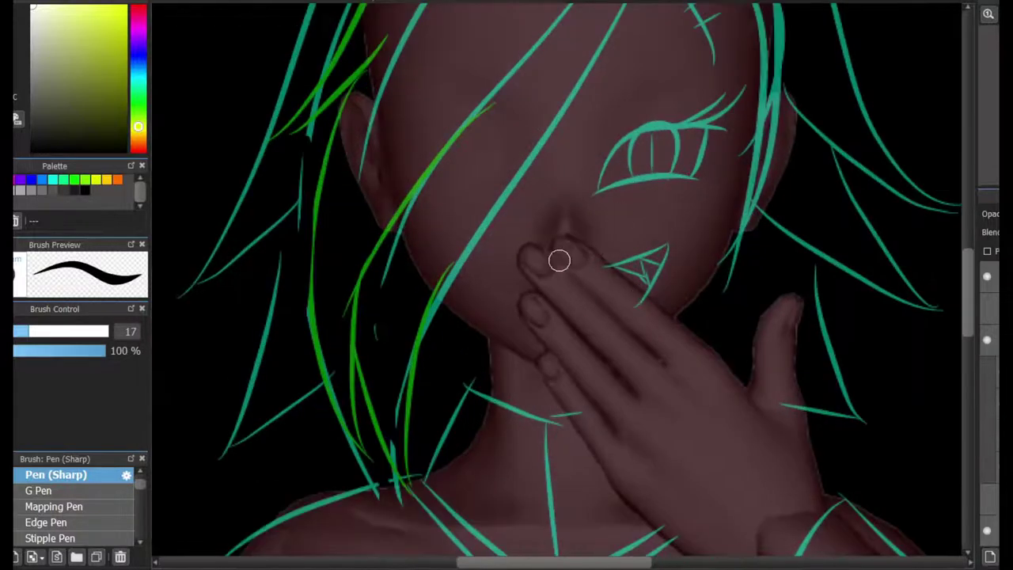
{"action": "mouse_move", "coordinate": [558, 256]}
{"action": "left_mouse_down"}
{"action": "mouse_move", "coordinate": [581, 239]}
{"action": "mouse_move", "coordinate": [660, 418]}
{"action": "left_mouse_up"}
{"action": "key", "text": "ctrl+z"}
{"action": "mouse_move", "coordinate": [569, 234]}
{"action": "left_mouse_down"}
{"action": "mouse_move", "coordinate": [752, 422]}
{"action": "mouse_move", "coordinate": [514, 248]}
{"action": "mouse_move", "coordinate": [599, 404]}
{"action": "left_mouse_up"}
{"action": "key", "text": "ctrl+z"}
{"action": "mouse_move", "coordinate": [572, 238]}
{"action": "left_mouse_down"}
{"action": "mouse_move", "coordinate": [656, 529]}
{"action": "mouse_move", "coordinate": [673, 539]}
{"action": "left_mouse_up"}
{"action": "scroll", "coordinate": [870, 363], "scroll_direction": "down", "scroll_amount": 3}
{"action": "left_click_drag", "start_coordinate": [717, 199], "coordinate": [838, 381]}
{"action": "key", "text": "ctrl+z"}
{"action": "key", "text": "ctrl+z"}
{"action": "left_click_drag", "start_coordinate": [668, 388], "coordinate": [762, 452]}
{"action": "key", "text": "ctrl+z"}
Step: Extend the white hand outline along the palm's lower edge and down the thumb side to the wrist
{"action": "scroll", "coordinate": [626, 357], "scroll_direction": "up", "scroll_amount": 2}
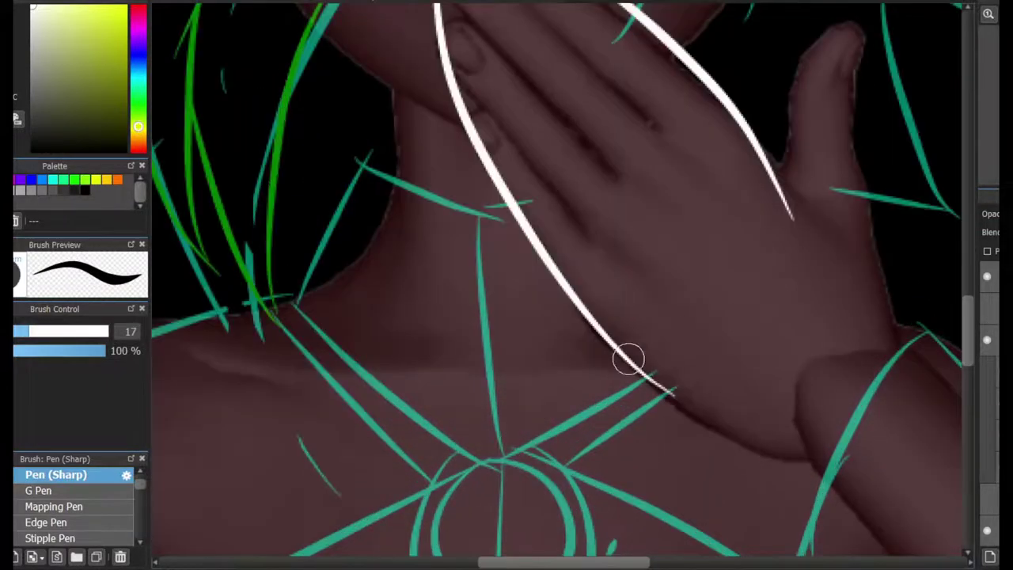
{"action": "left_click_drag", "start_coordinate": [626, 356], "coordinate": [795, 449]}
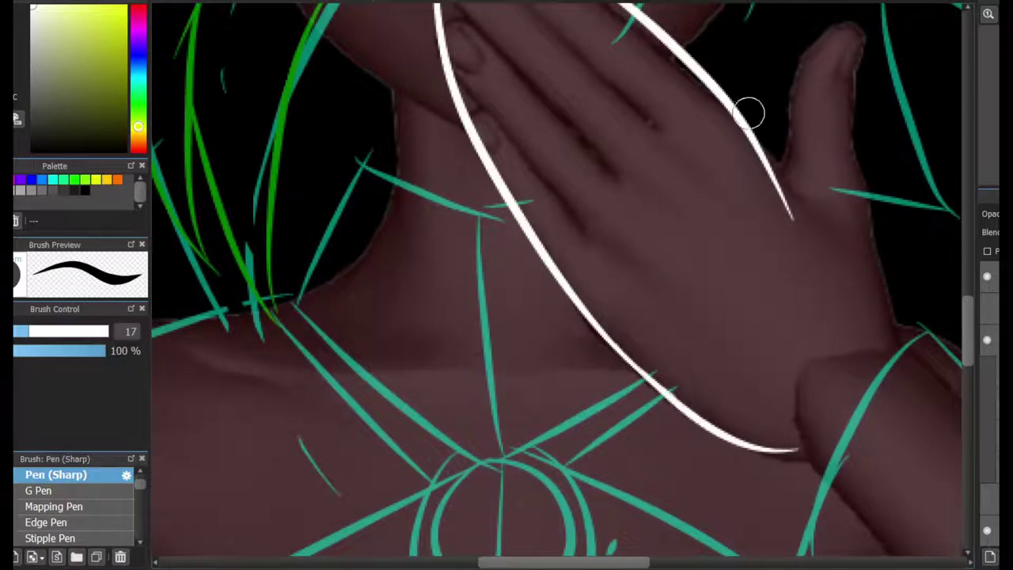
{"action": "left_click_drag", "start_coordinate": [732, 95], "coordinate": [902, 346]}
Step: Outline the raised arm's sleeve in white, with its cuff opening and both long edges running to the canvas edge
{"action": "scroll", "coordinate": [562, 284], "scroll_direction": "down", "scroll_amount": 5}
{"action": "scroll", "coordinate": [562, 285], "scroll_direction": "right", "scroll_amount": 5}
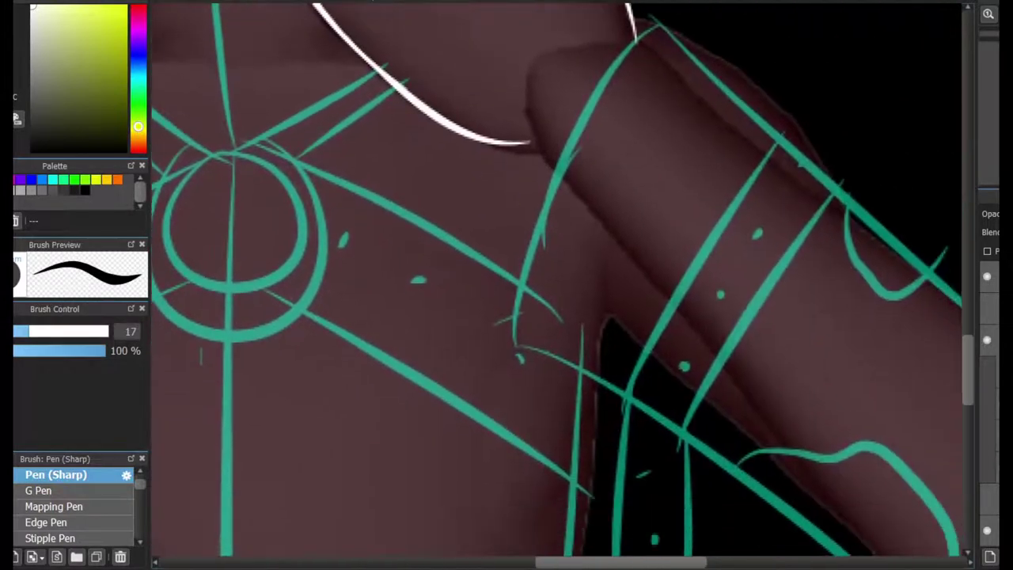
{"action": "mouse_move", "coordinate": [642, 40]}
{"action": "left_mouse_down"}
{"action": "mouse_move", "coordinate": [501, 339]}
{"action": "mouse_move", "coordinate": [545, 210]}
{"action": "mouse_move", "coordinate": [499, 372]}
{"action": "mouse_move", "coordinate": [791, 522]}
{"action": "left_mouse_up"}
{"action": "key", "text": "ctrl+z"}
{"action": "key", "text": "ctrl+z"}
{"action": "scroll", "coordinate": [843, 290], "scroll_direction": "down", "scroll_amount": 3}
{"action": "scroll", "coordinate": [590, 280], "scroll_direction": "up", "scroll_amount": 1}
{"action": "mouse_move", "coordinate": [546, 273]}
{"action": "left_mouse_down"}
{"action": "mouse_move", "coordinate": [728, 362]}
{"action": "mouse_move", "coordinate": [858, 479]}
{"action": "left_mouse_up"}
{"action": "left_click_drag", "start_coordinate": [661, 44], "coordinate": [931, 249]}
{"action": "key", "text": "ctrl+z"}
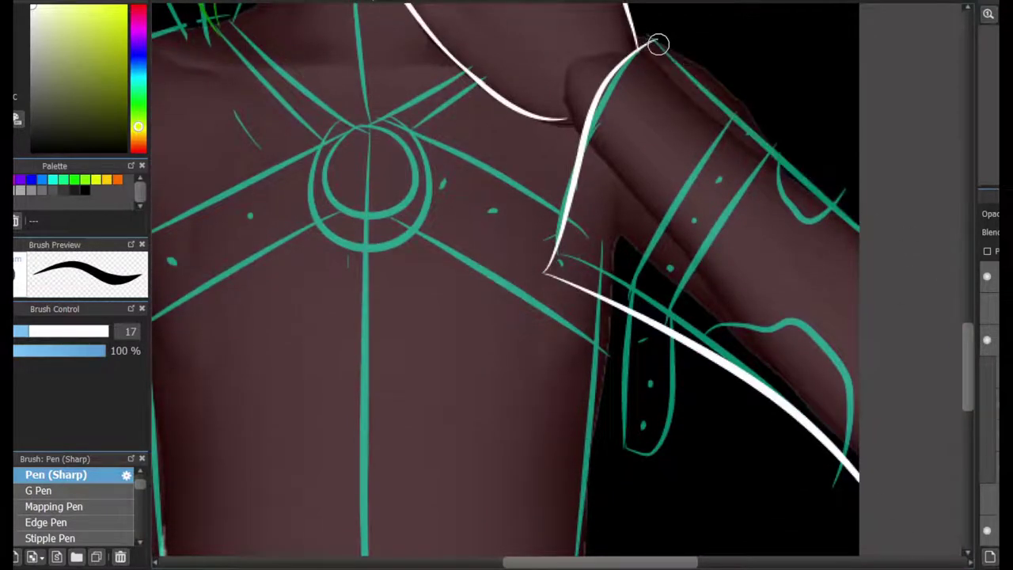
{"action": "scroll", "coordinate": [809, 190], "scroll_direction": "down", "scroll_amount": 2}
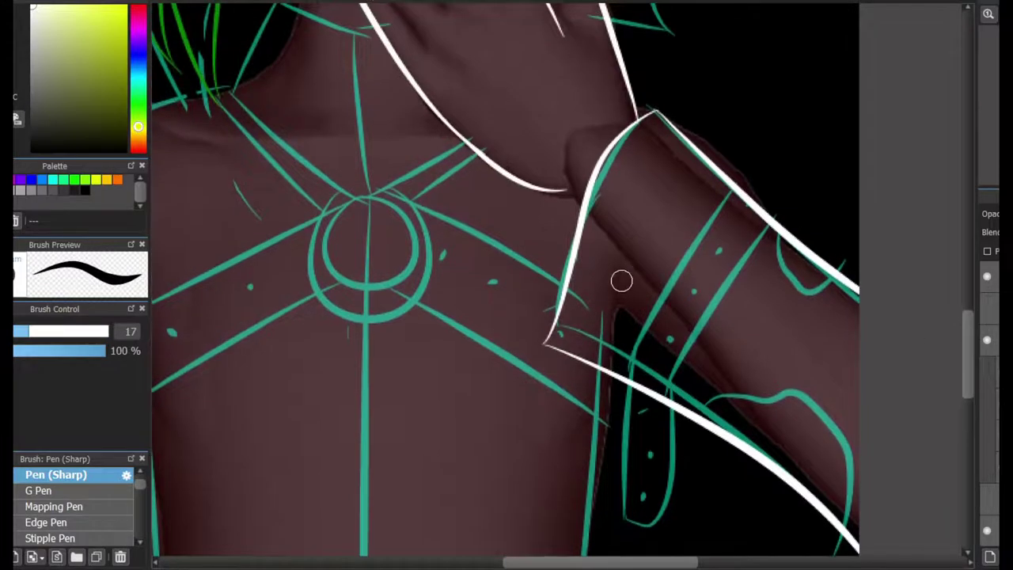
Step: Add a short white wrist line at the cuff and outline both edges of the strap wrapping around the raised arm's sleeve
{"action": "scroll", "coordinate": [619, 280], "scroll_direction": "up", "scroll_amount": 3}
{"action": "left_click_drag", "start_coordinate": [529, 107], "coordinate": [566, 166]}
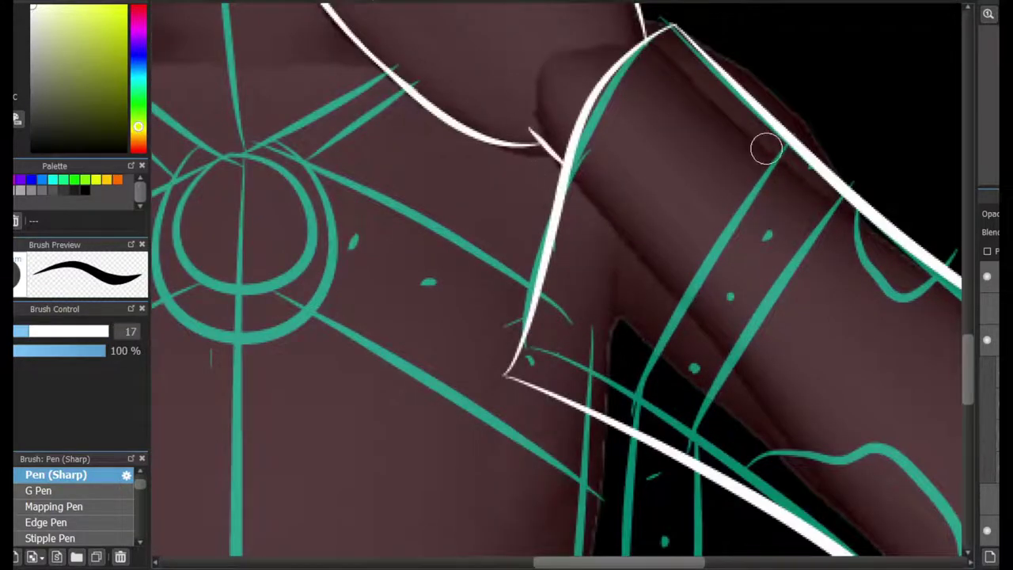
{"action": "left_click_drag", "start_coordinate": [765, 149], "coordinate": [640, 440]}
{"action": "key", "text": "ctrl+z"}
{"action": "key", "text": "ctrl+z"}
{"action": "mouse_move", "coordinate": [760, 166]}
{"action": "left_mouse_down"}
{"action": "mouse_move", "coordinate": [633, 443]}
{"action": "mouse_move", "coordinate": [758, 171]}
{"action": "mouse_move", "coordinate": [656, 335]}
{"action": "mouse_move", "coordinate": [633, 431]}
{"action": "left_mouse_up"}
{"action": "key", "text": "ctrl+z"}
{"action": "left_click_drag", "start_coordinate": [854, 185], "coordinate": [759, 332]}
{"action": "key", "text": "ctrl+z"}
{"action": "mouse_move", "coordinate": [836, 203]}
{"action": "left_mouse_down"}
{"action": "mouse_move", "coordinate": [722, 362]}
{"action": "mouse_move", "coordinate": [685, 468]}
{"action": "left_mouse_up"}
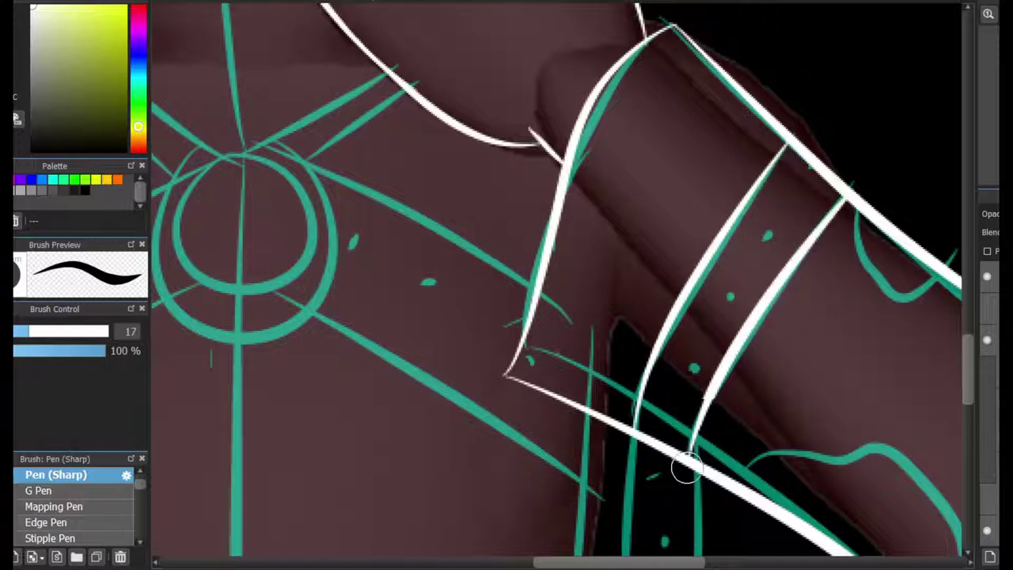
Step: Outline the strap's hanging end below the sleeve in white and dot white studs along the whole strap
{"action": "scroll", "coordinate": [685, 468], "scroll_direction": "down", "scroll_amount": 5}
{"action": "left_click_drag", "start_coordinate": [631, 159], "coordinate": [688, 385]}
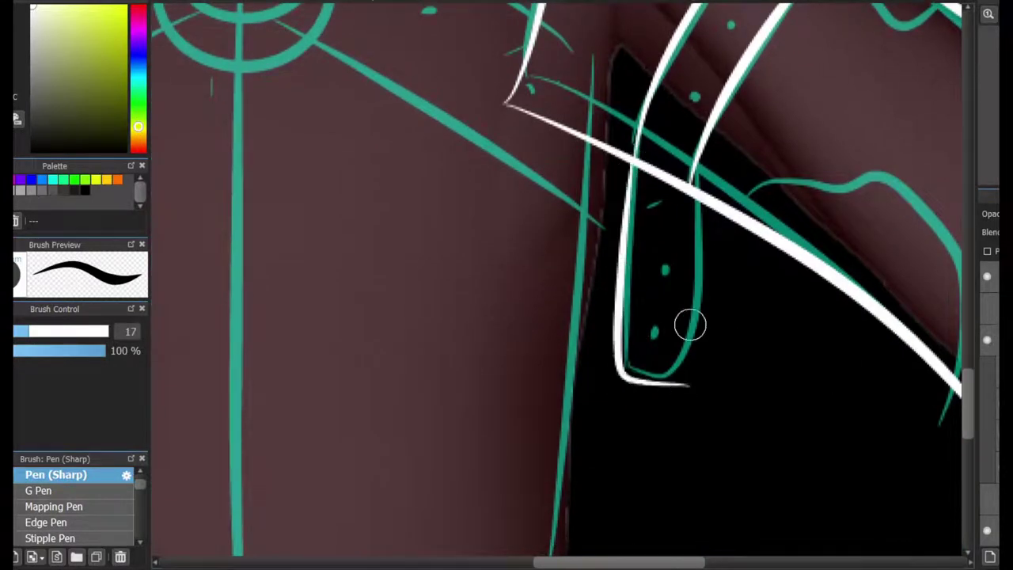
{"action": "left_click_drag", "start_coordinate": [690, 182], "coordinate": [690, 386]}
{"action": "scroll", "coordinate": [639, 455], "scroll_direction": "up", "scroll_amount": 2}
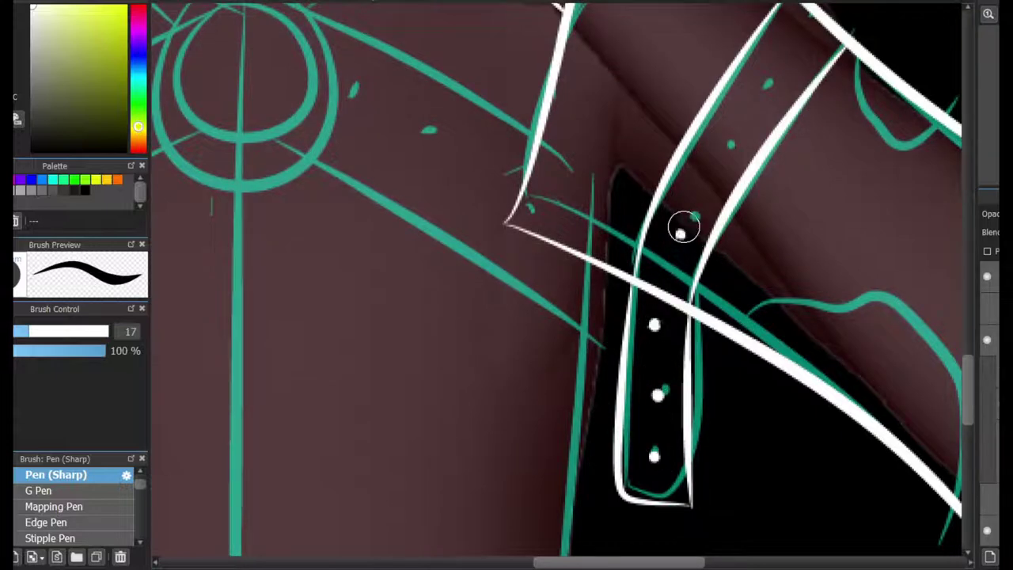
{"action": "left_click", "coordinate": [782, 57]}
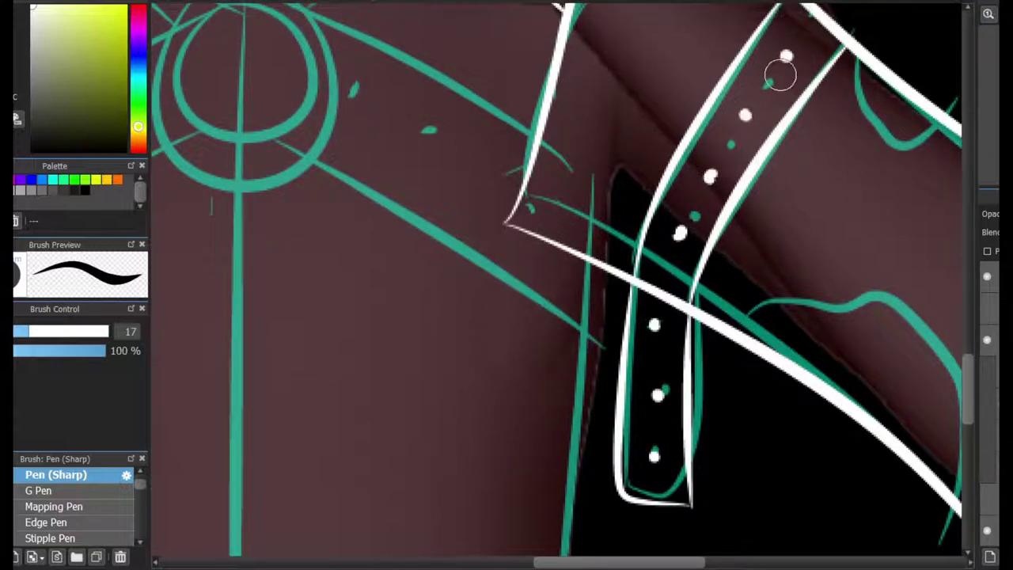
Step: Outline the inner hair strand in white, curving from the bangs above the forehead scar down past the visible eye to the jaw
{"action": "scroll", "coordinate": [747, 107], "scroll_direction": "up", "scroll_amount": 10}
{"action": "scroll", "coordinate": [561, 285], "scroll_direction": "right", "scroll_amount": 3}
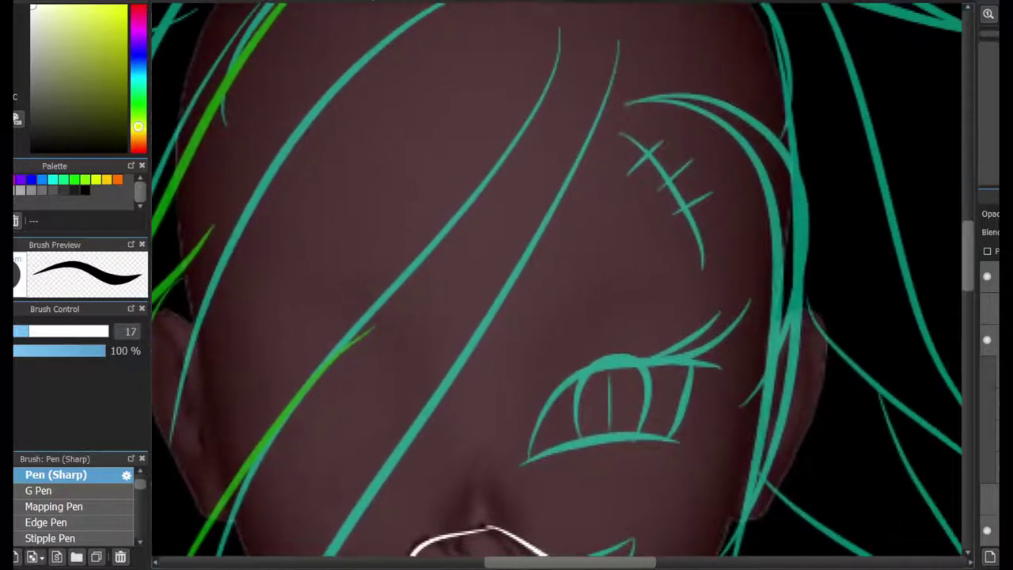
{"action": "mouse_move", "coordinate": [598, 108]}
{"action": "left_mouse_down"}
{"action": "mouse_move", "coordinate": [770, 287]}
{"action": "mouse_move", "coordinate": [726, 510]}
{"action": "left_mouse_up"}
{"action": "key", "text": "ctrl+z"}
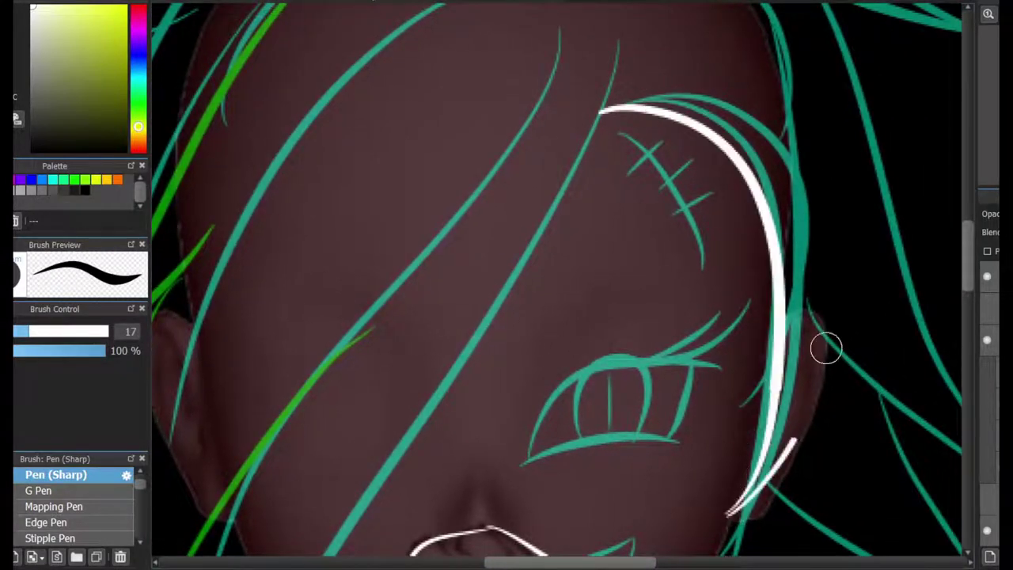
{"action": "key", "text": "ctrl+z"}
{"action": "scroll", "coordinate": [675, 247], "scroll_direction": "down", "scroll_amount": 4}
{"action": "scroll", "coordinate": [746, 229], "scroll_direction": "up", "scroll_amount": 2}
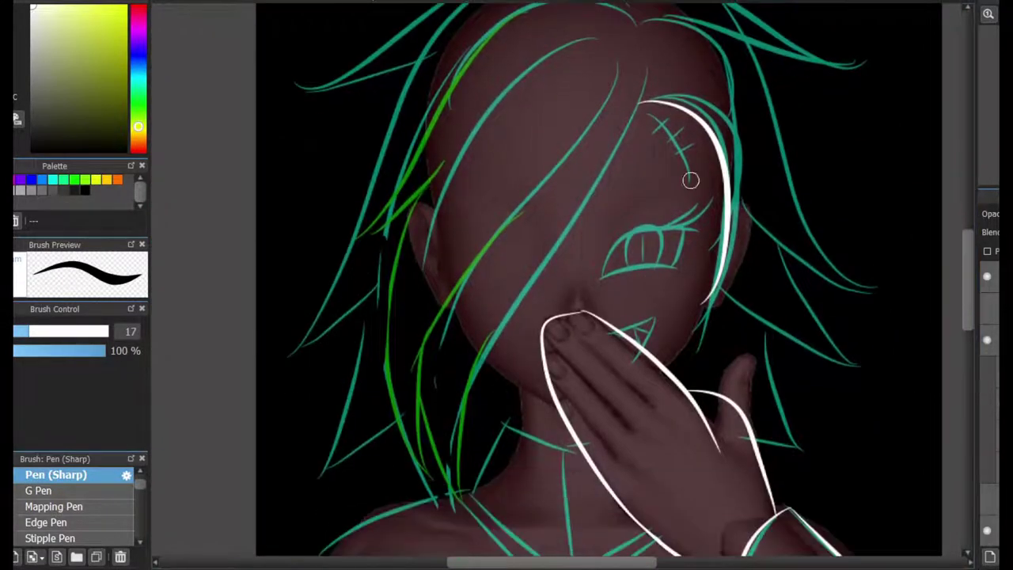
Step: Outline the long edge of the bangs in white, sweeping diagonally across the face down beside the neck
{"action": "left_click_drag", "start_coordinate": [626, 148], "coordinate": [508, 425]}
{"action": "key", "text": "ctrl+z"}
{"action": "mouse_move", "coordinate": [649, 63]}
{"action": "left_mouse_down"}
{"action": "mouse_move", "coordinate": [510, 318]}
{"action": "mouse_move", "coordinate": [475, 436]}
{"action": "left_mouse_up"}
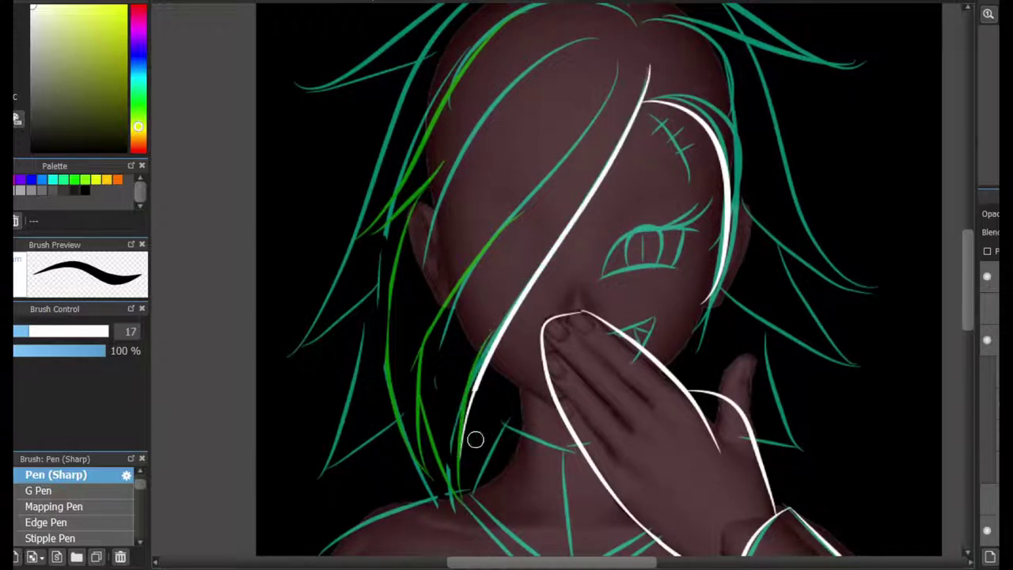
Step: Outline the side lock in white from the hair parting to a flicked tip by the ear, and close the strand below it
{"action": "scroll", "coordinate": [683, 313], "scroll_direction": "up", "scroll_amount": 2}
{"action": "mouse_move", "coordinate": [703, 364]}
{"action": "left_mouse_down"}
{"action": "mouse_move", "coordinate": [669, 105]}
{"action": "mouse_move", "coordinate": [779, 277]}
{"action": "mouse_move", "coordinate": [742, 261]}
{"action": "mouse_move", "coordinate": [790, 254]}
{"action": "mouse_move", "coordinate": [683, 371]}
{"action": "left_mouse_up"}
{"action": "key", "text": "ctrl+z"}
{"action": "scroll", "coordinate": [744, 346], "scroll_direction": "up", "scroll_amount": 2}
{"action": "key", "text": "ctrl+z"}
{"action": "mouse_move", "coordinate": [750, 246]}
{"action": "left_mouse_down"}
{"action": "mouse_move", "coordinate": [701, 366]}
{"action": "mouse_move", "coordinate": [680, 380]}
{"action": "left_mouse_up"}
{"action": "key", "text": "ctrl+z"}
{"action": "scroll", "coordinate": [693, 391], "scroll_direction": "up", "scroll_amount": 2}
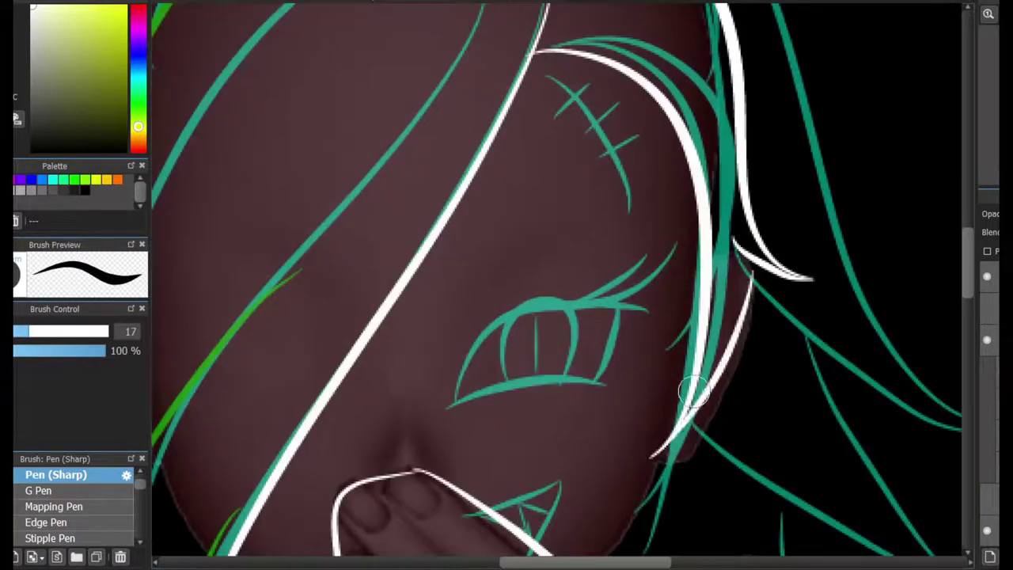
{"action": "key", "text": "ctrl+z"}
{"action": "mouse_move", "coordinate": [650, 458]}
{"action": "left_mouse_down"}
{"action": "mouse_move", "coordinate": [750, 274]}
{"action": "mouse_move", "coordinate": [654, 456]}
{"action": "mouse_move", "coordinate": [759, 305]}
{"action": "left_mouse_up"}
{"action": "key", "text": "ctrl+z"}
{"action": "scroll", "coordinate": [760, 305], "scroll_direction": "down", "scroll_amount": 3}
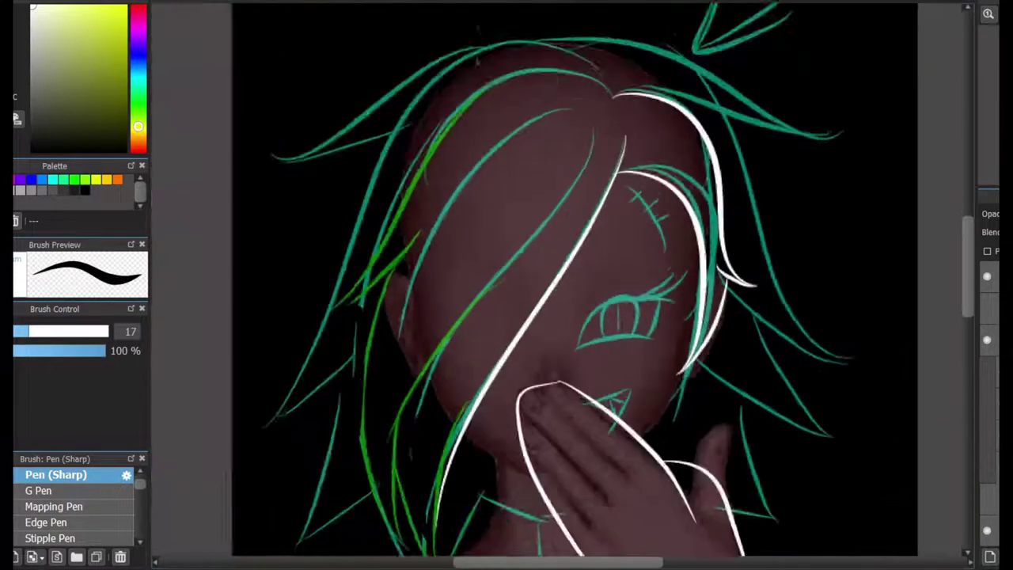
{"action": "scroll", "coordinate": [639, 268], "scroll_direction": "down", "scroll_amount": 2}
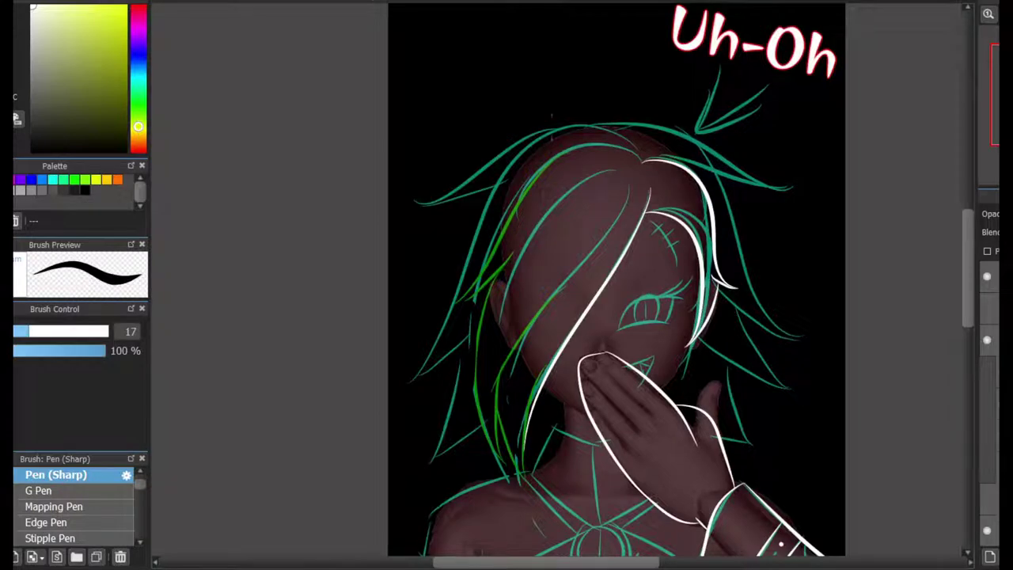
Step: Draw the white dividing lines between the fingers of the hand covering the mouth
{"action": "scroll", "coordinate": [656, 450], "scroll_direction": "up", "scroll_amount": 2}
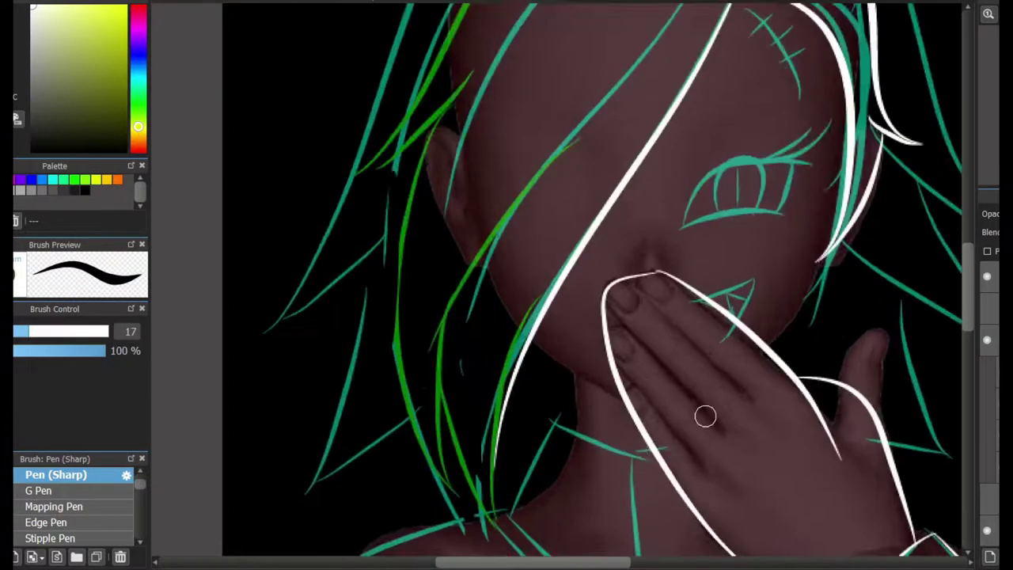
{"action": "scroll", "coordinate": [705, 417], "scroll_direction": "up", "scroll_amount": 2}
{"action": "key", "text": "ctrl+z"}
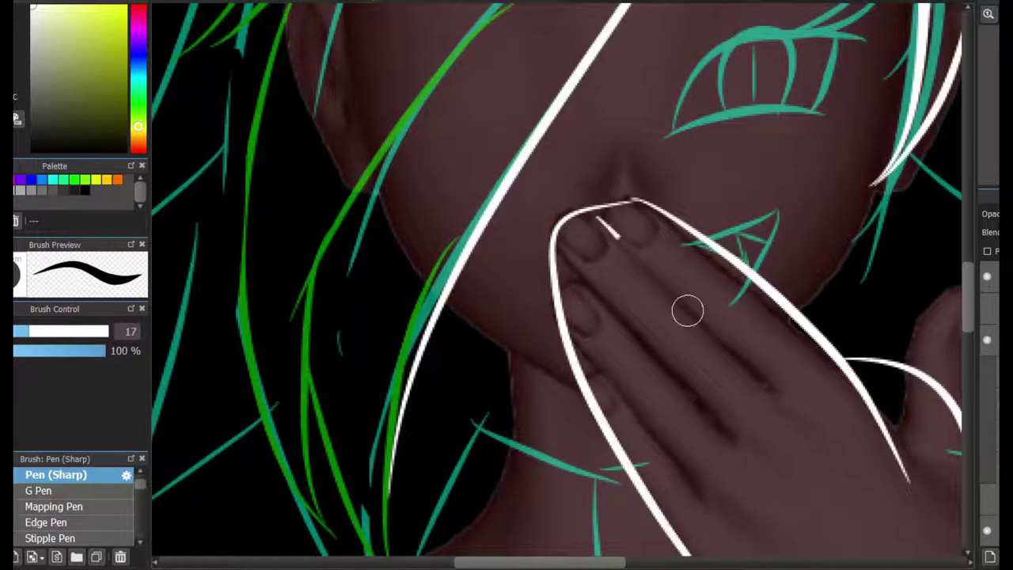
{"action": "left_click_drag", "start_coordinate": [588, 211], "coordinate": [771, 400]}
{"action": "left_click_drag", "start_coordinate": [555, 260], "coordinate": [569, 277]}
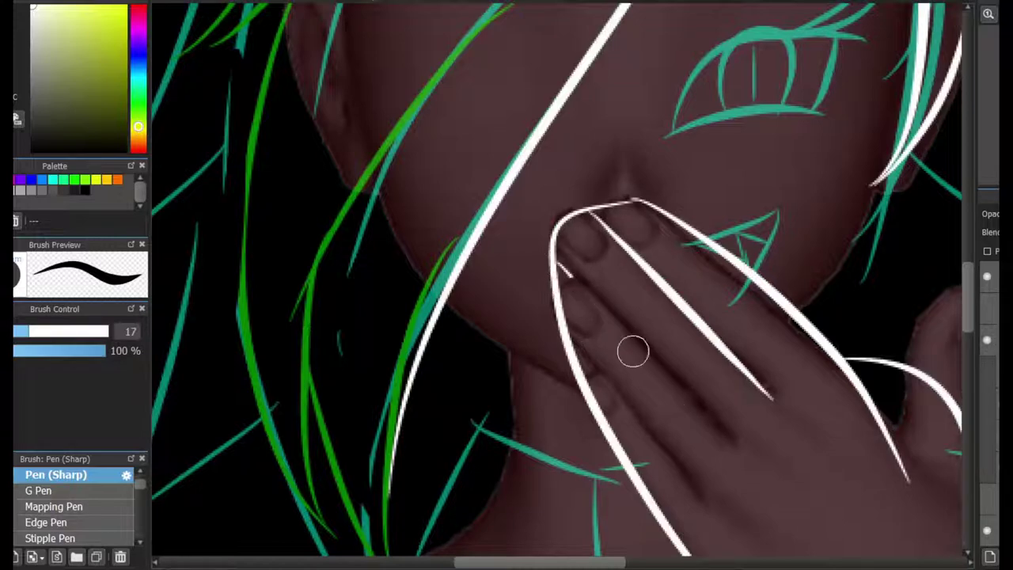
{"action": "scroll", "coordinate": [818, 205], "scroll_direction": "up", "scroll_amount": 3}
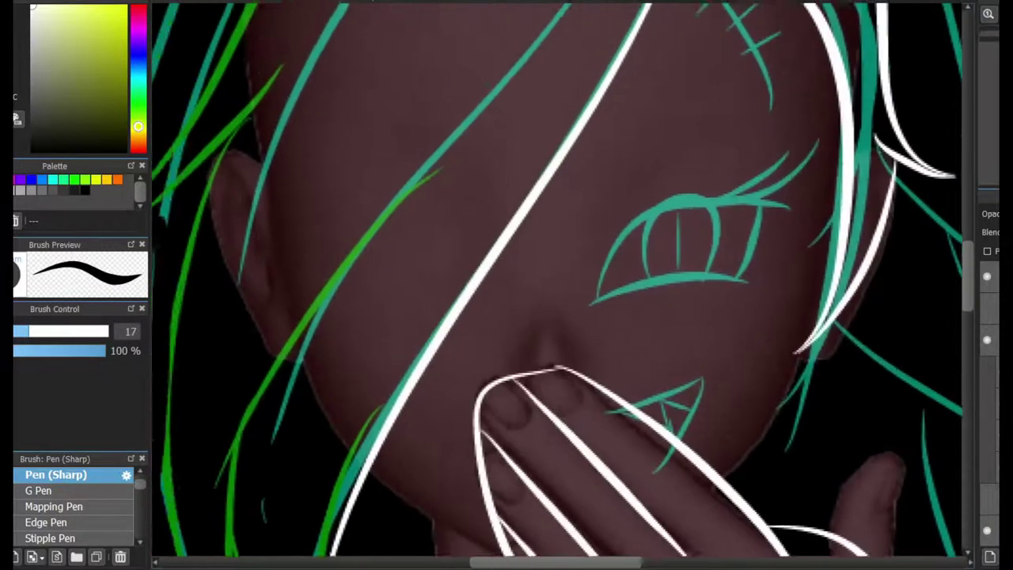
Step: Outline the large bangs section in white from the hair parting over the head to a pointed tip by the covered-side ear
{"action": "scroll", "coordinate": [818, 206], "scroll_direction": "up", "scroll_amount": 5}
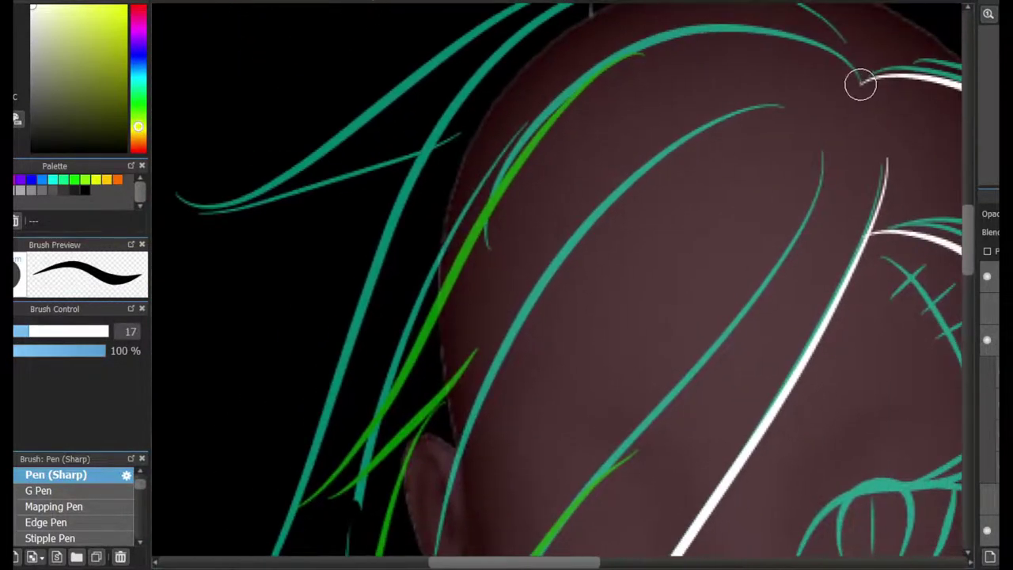
{"action": "left_click_drag", "start_coordinate": [859, 84], "coordinate": [421, 393]}
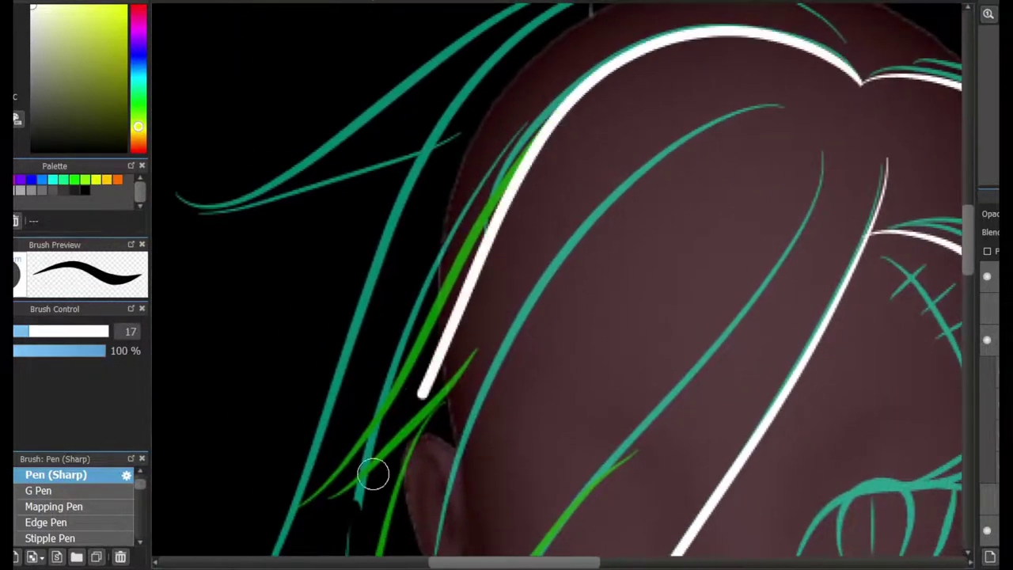
{"action": "key", "text": "ctrl+z"}
{"action": "mouse_move", "coordinate": [859, 82]}
{"action": "left_mouse_down"}
{"action": "mouse_move", "coordinate": [540, 133]}
{"action": "mouse_move", "coordinate": [317, 495]}
{"action": "left_mouse_up"}
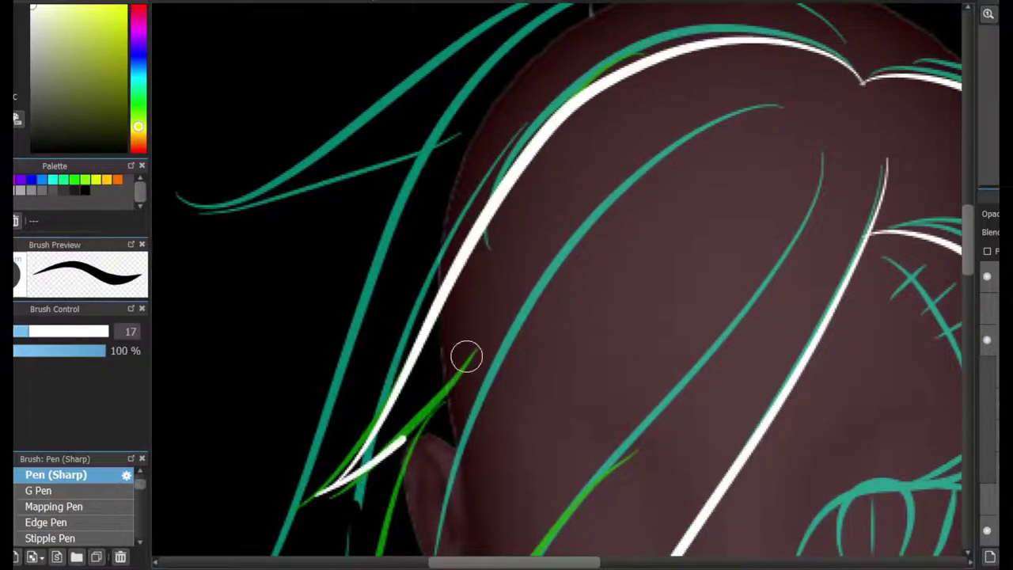
{"action": "left_click_drag", "start_coordinate": [471, 351], "coordinate": [336, 484]}
{"action": "scroll", "coordinate": [533, 291], "scroll_direction": "down", "scroll_amount": 3}
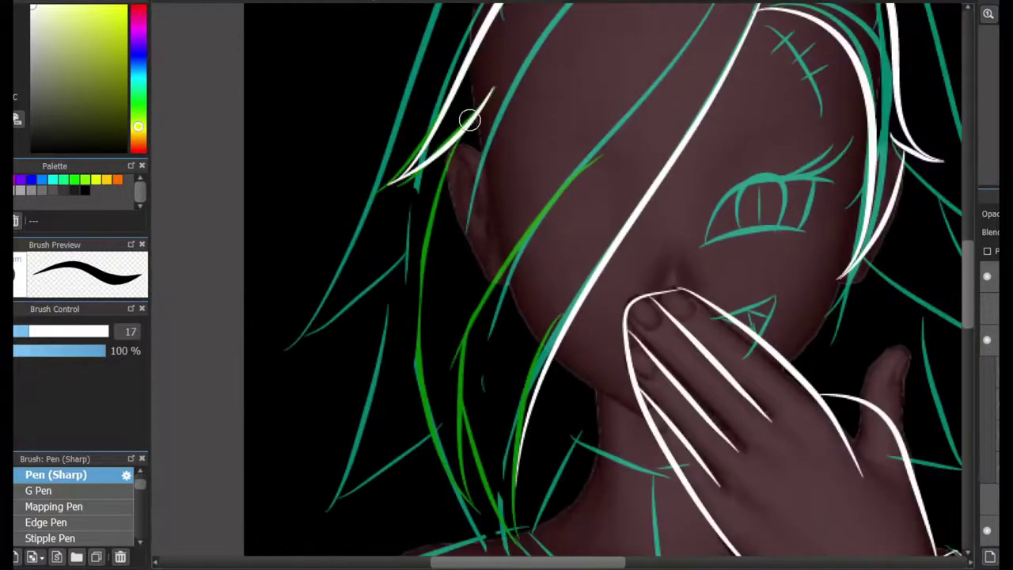
Step: Outline the long lock hanging below the covered-side ear in white, down to its tip and back up its inner edge
{"action": "left_click_drag", "start_coordinate": [478, 117], "coordinate": [418, 413]}
{"action": "left_click_drag", "start_coordinate": [467, 297], "coordinate": [419, 413]}
{"action": "key", "text": "ctrl+z"}
{"action": "left_click_drag", "start_coordinate": [527, 484], "coordinate": [480, 332]}
{"action": "key", "text": "ctrl+z"}
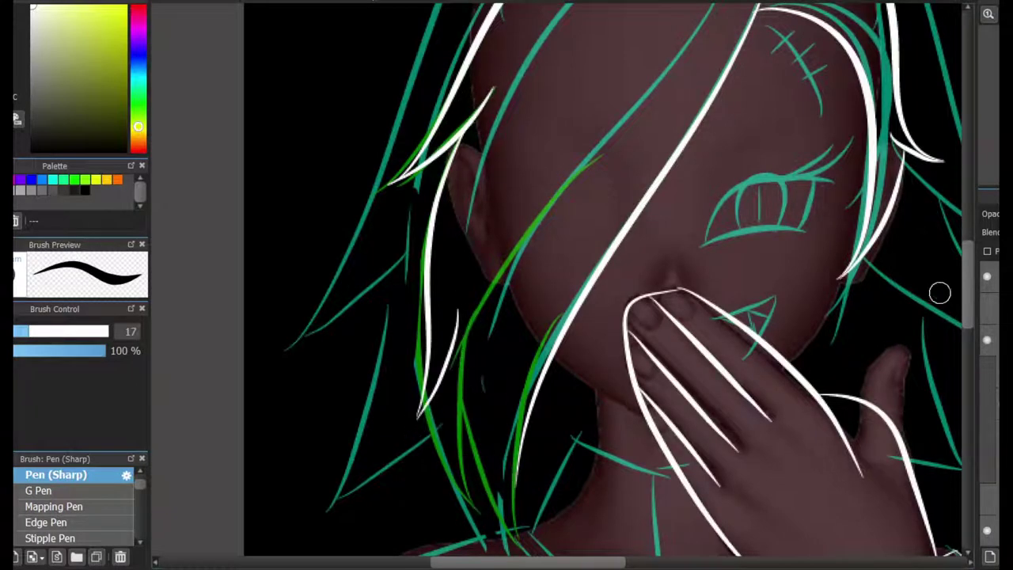
Step: Join the hanging lock to the bangs' lower tip beside the neck with a white curved line
{"action": "scroll", "coordinate": [434, 403], "scroll_direction": "up", "scroll_amount": 4}
{"action": "mouse_move", "coordinate": [470, 174]}
{"action": "left_mouse_down"}
{"action": "mouse_move", "coordinate": [549, 413]}
{"action": "mouse_move", "coordinate": [469, 209]}
{"action": "left_mouse_up"}
{"action": "key", "text": "ctrl+z"}
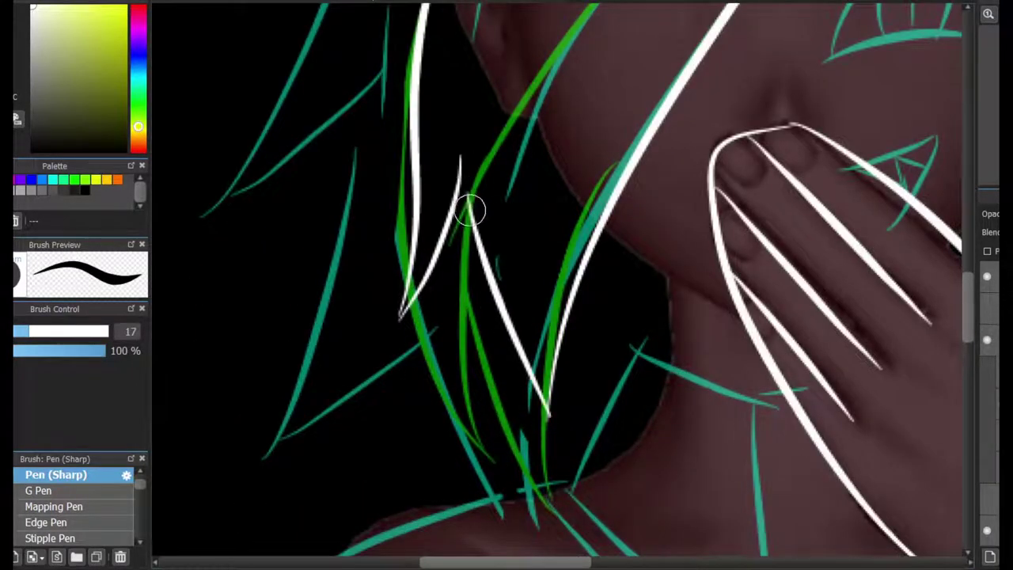
{"action": "key", "text": "ctrl+z"}
{"action": "left_click_drag", "start_coordinate": [461, 156], "coordinate": [546, 415]}
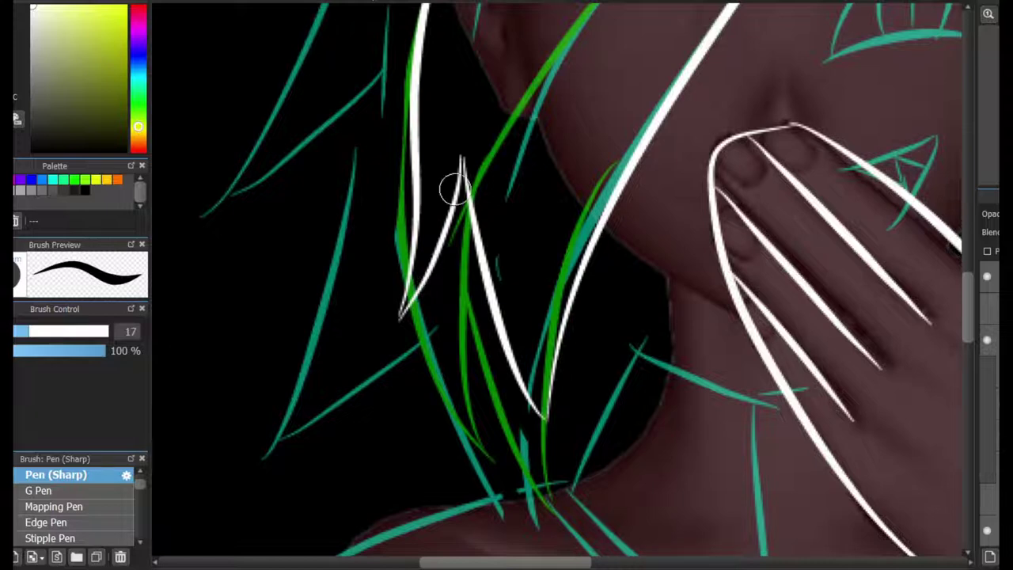
Step: Outline the visible eye's upper and lower lids in white and mark the nose with two short lines
{"action": "scroll", "coordinate": [662, 317], "scroll_direction": "right", "scroll_amount": 5}
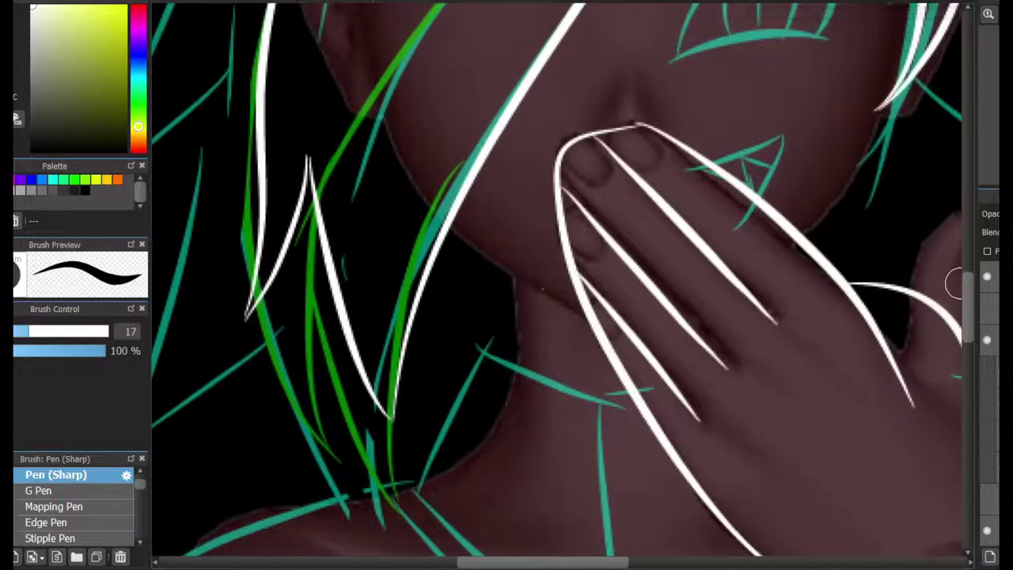
{"action": "scroll", "coordinate": [791, 317], "scroll_direction": "up", "scroll_amount": 6}
{"action": "mouse_move", "coordinate": [650, 333]}
{"action": "left_mouse_down"}
{"action": "mouse_move", "coordinate": [826, 241]}
{"action": "mouse_move", "coordinate": [851, 242]}
{"action": "left_mouse_up"}
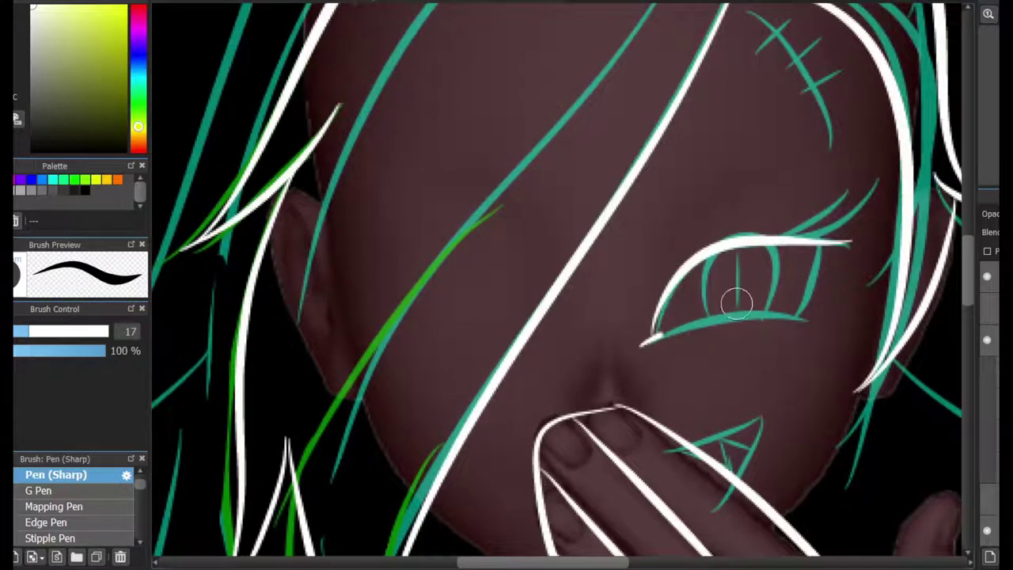
{"action": "left_click_drag", "start_coordinate": [653, 329], "coordinate": [832, 332]}
{"action": "left_click_drag", "start_coordinate": [717, 351], "coordinate": [645, 346]}
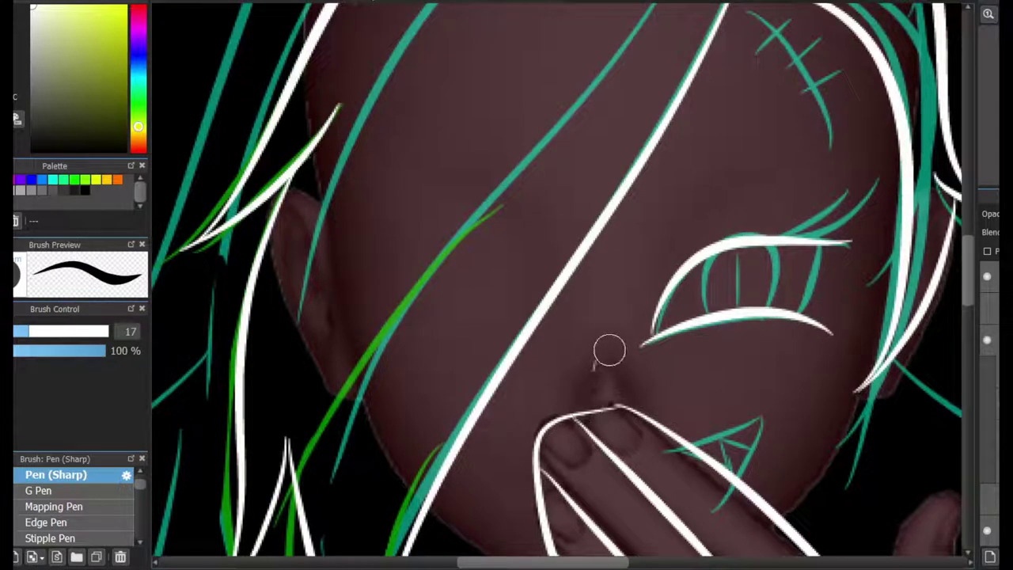
{"action": "scroll", "coordinate": [628, 338], "scroll_direction": "up", "scroll_amount": 2}
{"action": "mouse_move", "coordinate": [594, 332]}
{"action": "left_mouse_down"}
{"action": "mouse_move", "coordinate": [575, 402]}
{"action": "mouse_move", "coordinate": [607, 336]}
{"action": "left_mouse_up"}
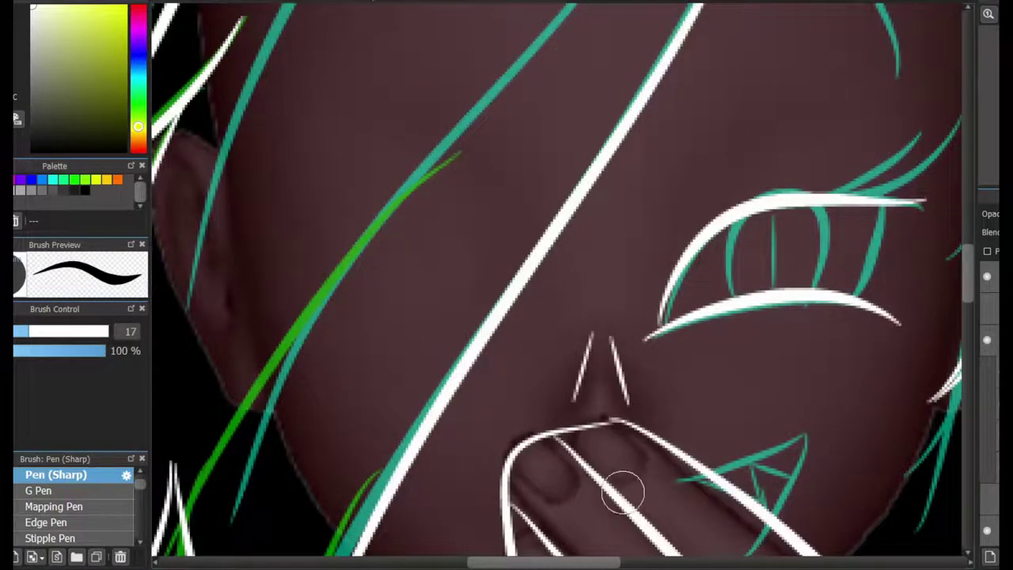
Step: Draw short white stitch marks across the forehead scar above the eye
{"action": "scroll", "coordinate": [901, 284], "scroll_direction": "right", "scroll_amount": 5}
{"action": "scroll", "coordinate": [901, 283], "scroll_direction": "up", "scroll_amount": 4}
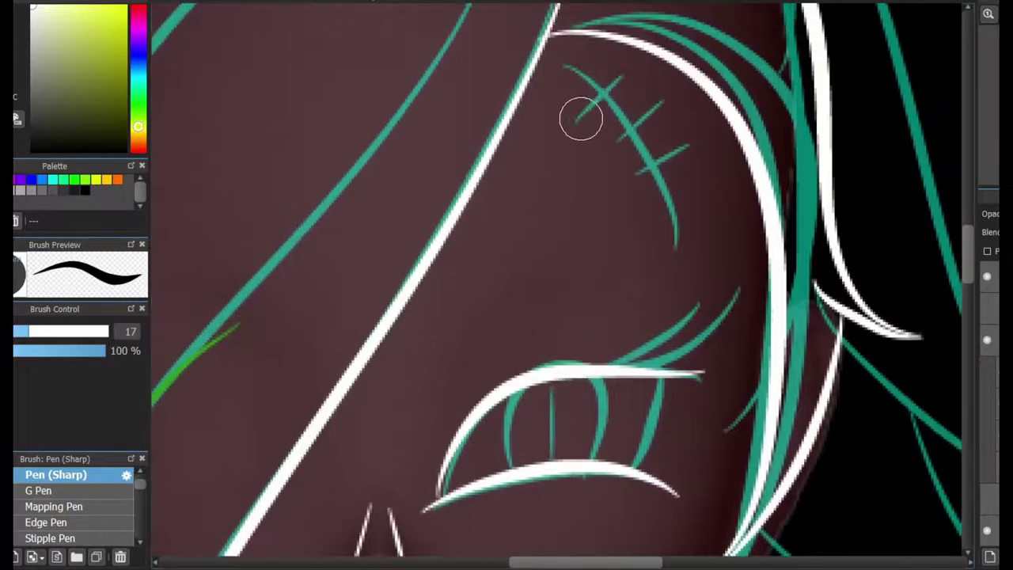
{"action": "left_click_drag", "start_coordinate": [592, 112], "coordinate": [613, 63]}
{"action": "left_click_drag", "start_coordinate": [604, 123], "coordinate": [657, 133]}
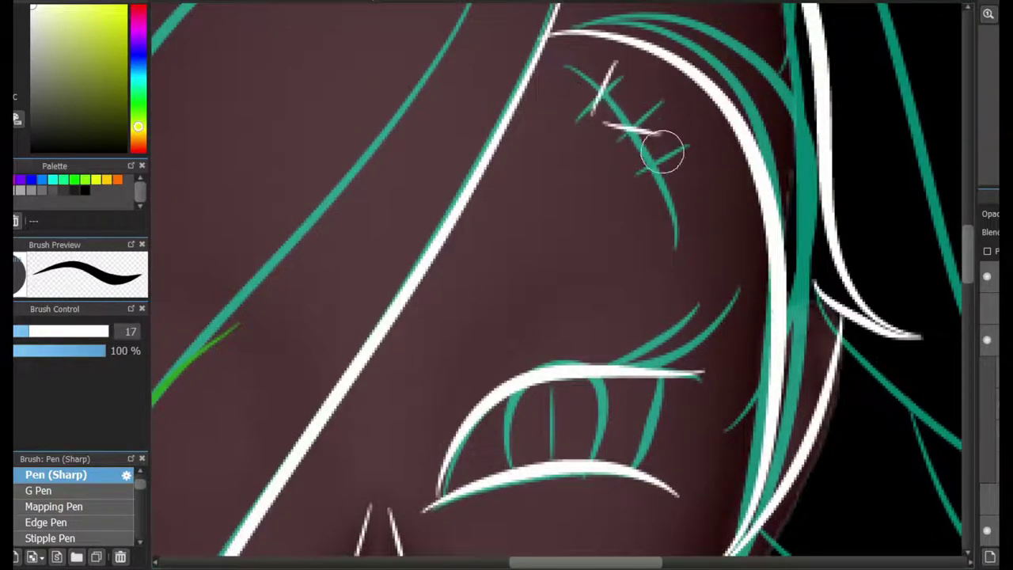
{"action": "scroll", "coordinate": [944, 280], "scroll_direction": "down", "scroll_amount": 4}
{"action": "scroll", "coordinate": [624, 339], "scroll_direction": "down", "scroll_amount": 2}
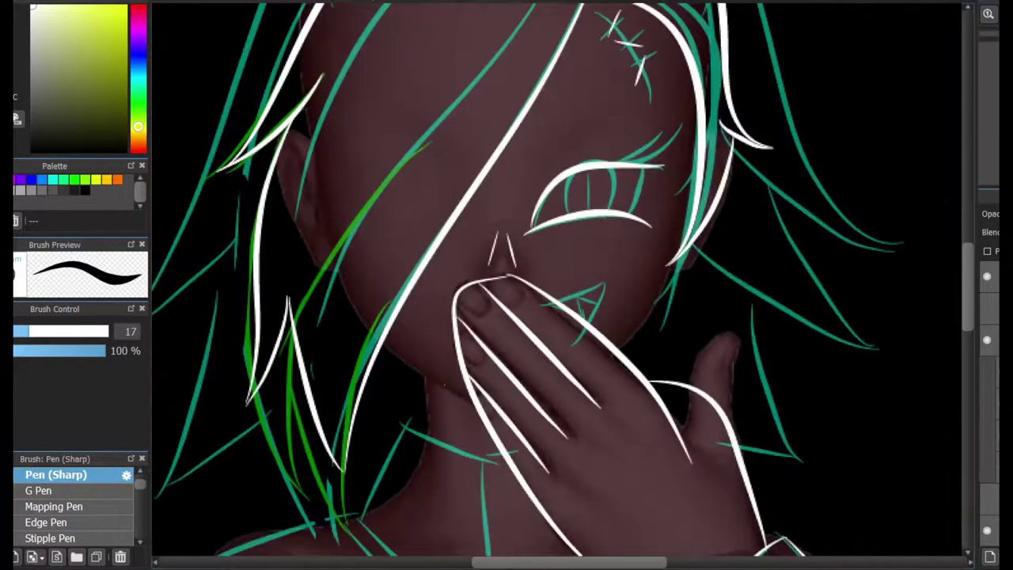
Step: Outline the collar around the neck and the double ring on the chest in white
{"action": "scroll", "coordinate": [658, 179], "scroll_direction": "down", "scroll_amount": 3}
{"action": "scroll", "coordinate": [658, 179], "scroll_direction": "up", "scroll_amount": 2}
{"action": "mouse_move", "coordinate": [636, 277]}
{"action": "left_mouse_down"}
{"action": "mouse_move", "coordinate": [521, 195]}
{"action": "mouse_move", "coordinate": [457, 371]}
{"action": "mouse_move", "coordinate": [527, 199]}
{"action": "mouse_move", "coordinate": [446, 312]}
{"action": "mouse_move", "coordinate": [572, 464]}
{"action": "mouse_move", "coordinate": [631, 515]}
{"action": "mouse_move", "coordinate": [653, 253]}
{"action": "mouse_move", "coordinate": [594, 264]}
{"action": "mouse_move", "coordinate": [737, 393]}
{"action": "mouse_move", "coordinate": [672, 236]}
{"action": "mouse_move", "coordinate": [597, 430]}
{"action": "mouse_move", "coordinate": [723, 255]}
{"action": "mouse_move", "coordinate": [651, 253]}
{"action": "mouse_move", "coordinate": [567, 325]}
{"action": "mouse_move", "coordinate": [738, 402]}
{"action": "mouse_move", "coordinate": [661, 238]}
{"action": "left_mouse_up"}
{"action": "key", "text": "ctrl+z"}
{"action": "key", "text": "ctrl+z"}
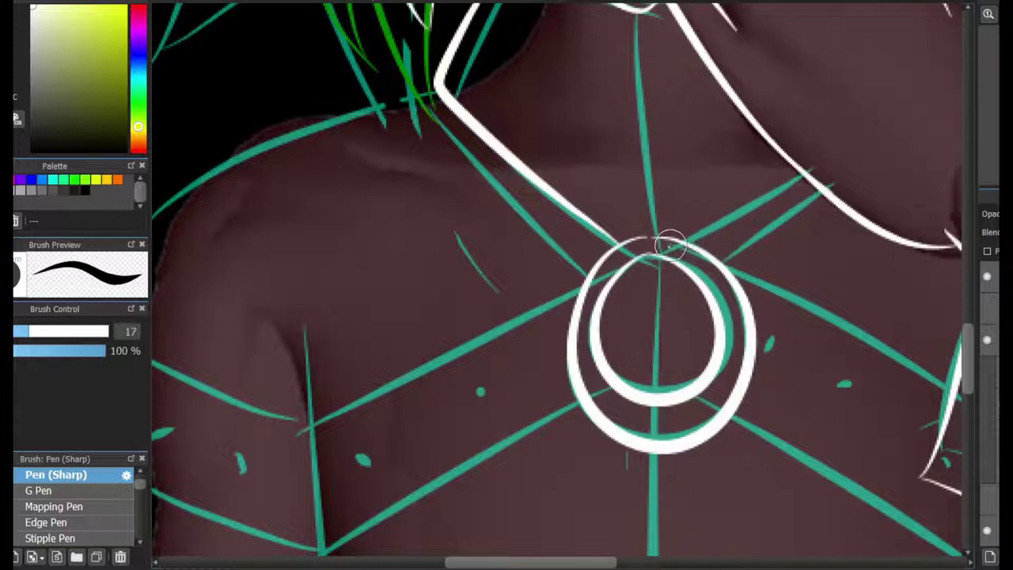
Step: Outline in white both edges of the collar band running from the chest ring up to the hand
{"action": "left_click_drag", "start_coordinate": [673, 241], "coordinate": [803, 188]}
{"action": "key", "text": "ctrl+z"}
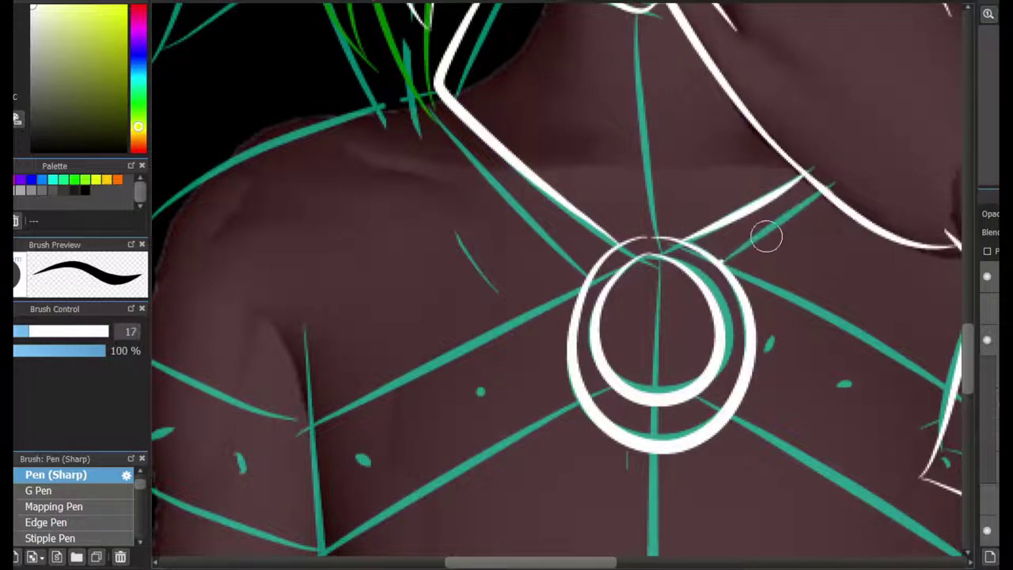
{"action": "mouse_move", "coordinate": [673, 241]}
{"action": "left_mouse_down"}
{"action": "mouse_move", "coordinate": [828, 192]}
{"action": "mouse_move", "coordinate": [796, 208]}
{"action": "mouse_move", "coordinate": [829, 184]}
{"action": "mouse_move", "coordinate": [718, 264]}
{"action": "left_mouse_up"}
{"action": "key", "text": "ctrl+z"}
{"action": "key", "text": "ctrl+z"}
{"action": "key", "text": "ctrl+z"}
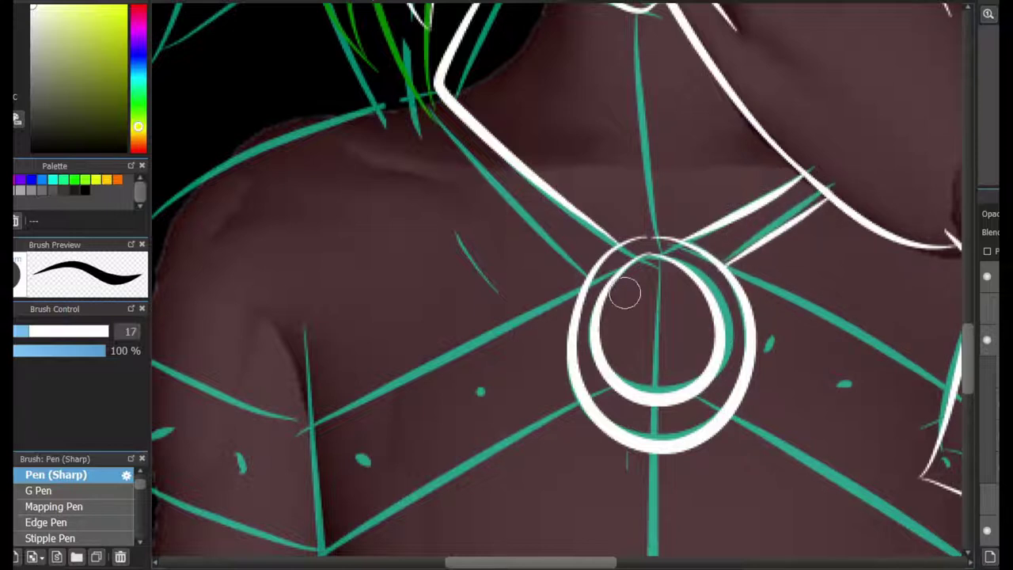
Step: Outline the lowered arm's shoulder in white from the collar corner and down the outer edge of the upper arm
{"action": "left_click_drag", "start_coordinate": [376, 72], "coordinate": [572, 57]}
{"action": "mouse_move", "coordinate": [633, 70]}
{"action": "left_mouse_down"}
{"action": "mouse_move", "coordinate": [409, 159]}
{"action": "mouse_move", "coordinate": [332, 325]}
{"action": "mouse_move", "coordinate": [316, 418]}
{"action": "left_mouse_up"}
{"action": "key", "text": "ctrl+z"}
{"action": "left_click_drag", "start_coordinate": [323, 498], "coordinate": [324, 503]}
{"action": "scroll", "coordinate": [764, 215], "scroll_direction": "down", "scroll_amount": 3}
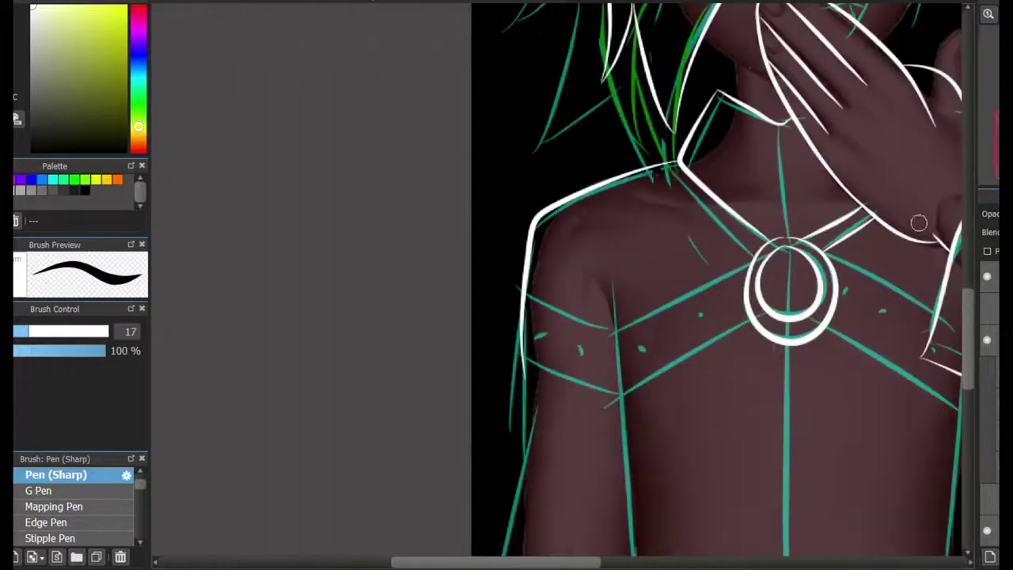
Step: Outline the torso's side below the raised arm in white down to the canvas edge
{"action": "scroll", "coordinate": [764, 216], "scroll_direction": "up", "scroll_amount": 2}
{"action": "key", "text": "ctrl+z"}
{"action": "mouse_move", "coordinate": [729, 242]}
{"action": "left_mouse_down"}
{"action": "mouse_move", "coordinate": [704, 443]}
{"action": "mouse_move", "coordinate": [734, 299]}
{"action": "left_mouse_up"}
{"action": "key", "text": "ctrl+z"}
{"action": "left_click_drag", "start_coordinate": [709, 395], "coordinate": [699, 457]}
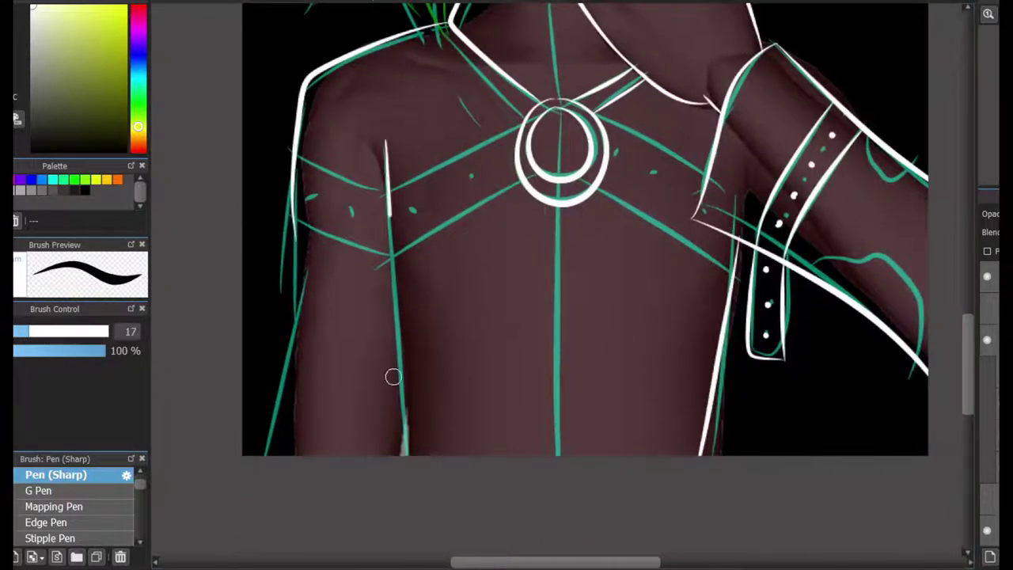
Step: Outline in white the line separating the torso from the lowered arm, adding a short armpit crease at its upper end
{"action": "left_click_drag", "start_coordinate": [393, 376], "coordinate": [403, 455]}
{"action": "key", "text": "ctrl+z"}
{"action": "key", "text": "ctrl+z"}
{"action": "left_click_drag", "start_coordinate": [387, 138], "coordinate": [408, 455]}
{"action": "scroll", "coordinate": [361, 158], "scroll_direction": "up", "scroll_amount": 3}
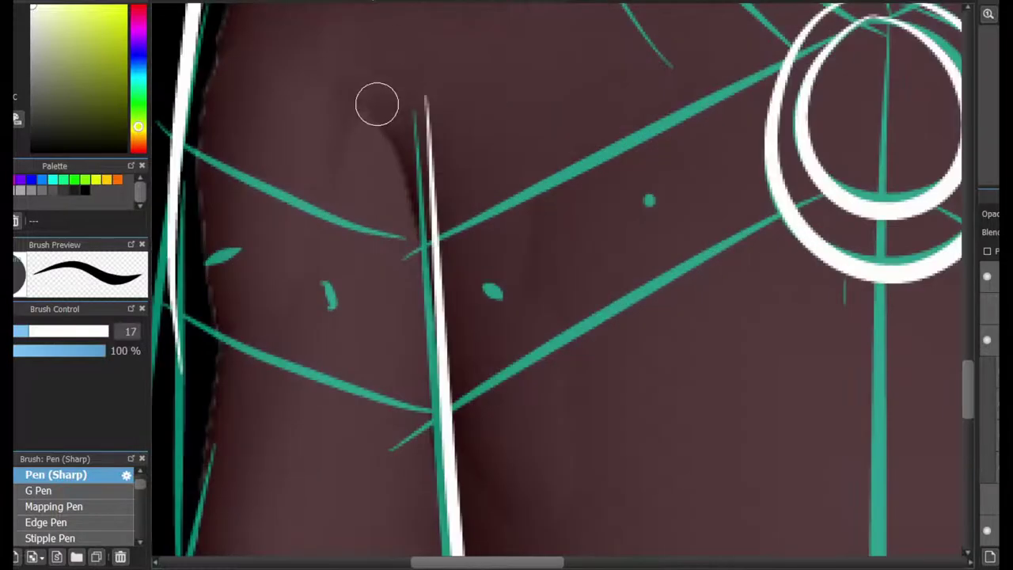
{"action": "key", "text": "ctrl+z"}
{"action": "mouse_move", "coordinate": [376, 103]}
{"action": "left_mouse_down"}
{"action": "mouse_move", "coordinate": [408, 244]}
{"action": "mouse_move", "coordinate": [439, 289]}
{"action": "mouse_move", "coordinate": [403, 242]}
{"action": "left_mouse_up"}
{"action": "key", "text": "ctrl+z"}
{"action": "scroll", "coordinate": [464, 452], "scroll_direction": "down", "scroll_amount": 4}
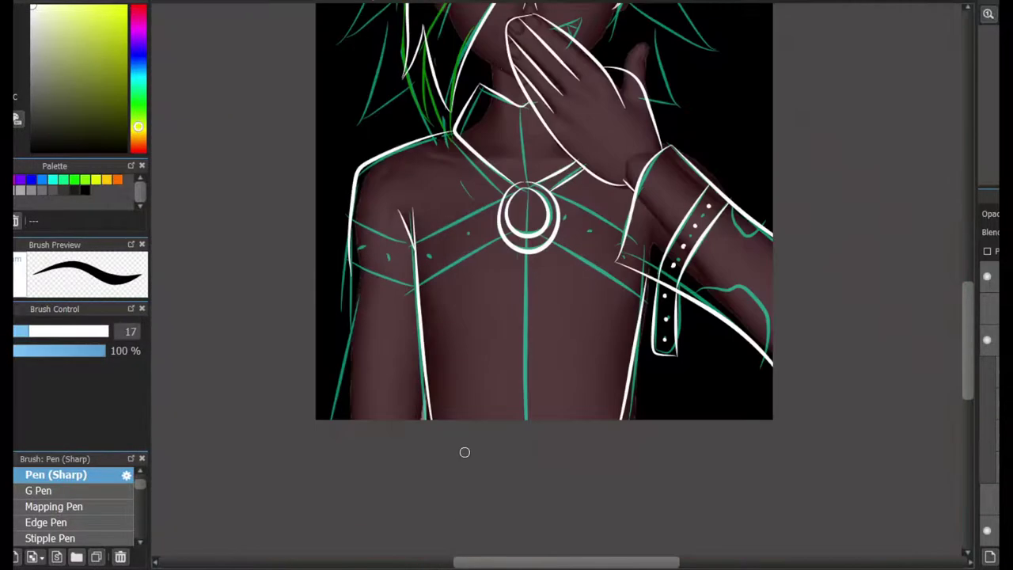
Step: Outline the lowered arm's outer edge in white from below the shoulder to the canvas bottom
{"action": "scroll", "coordinate": [370, 406], "scroll_direction": "up", "scroll_amount": 2}
{"action": "left_click_drag", "start_coordinate": [352, 169], "coordinate": [296, 419]}
{"action": "key", "text": "ctrl+z"}
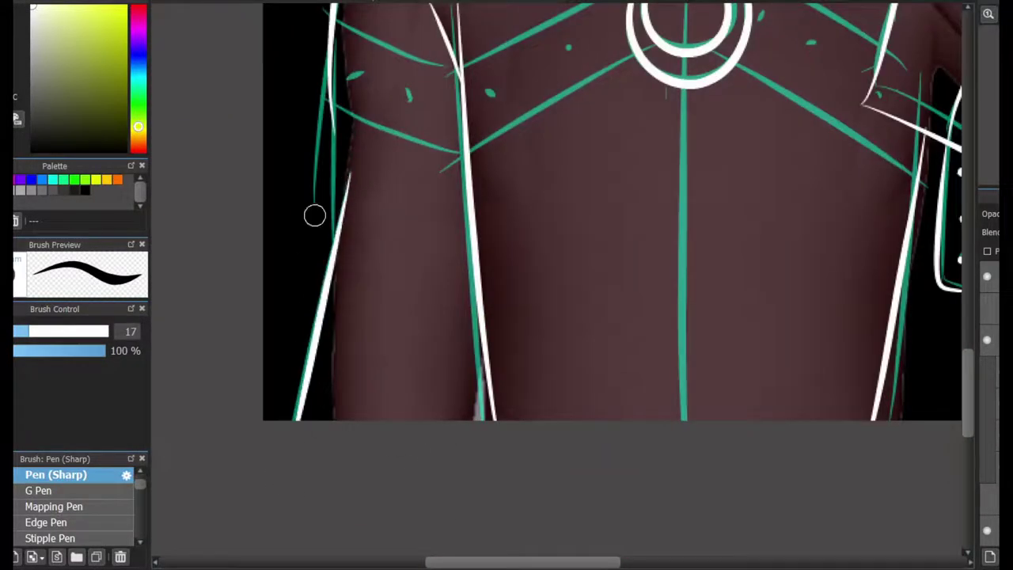
{"action": "left_click_drag", "start_coordinate": [335, 92], "coordinate": [333, 233]}
{"action": "scroll", "coordinate": [400, 237], "scroll_direction": "down", "scroll_amount": 3}
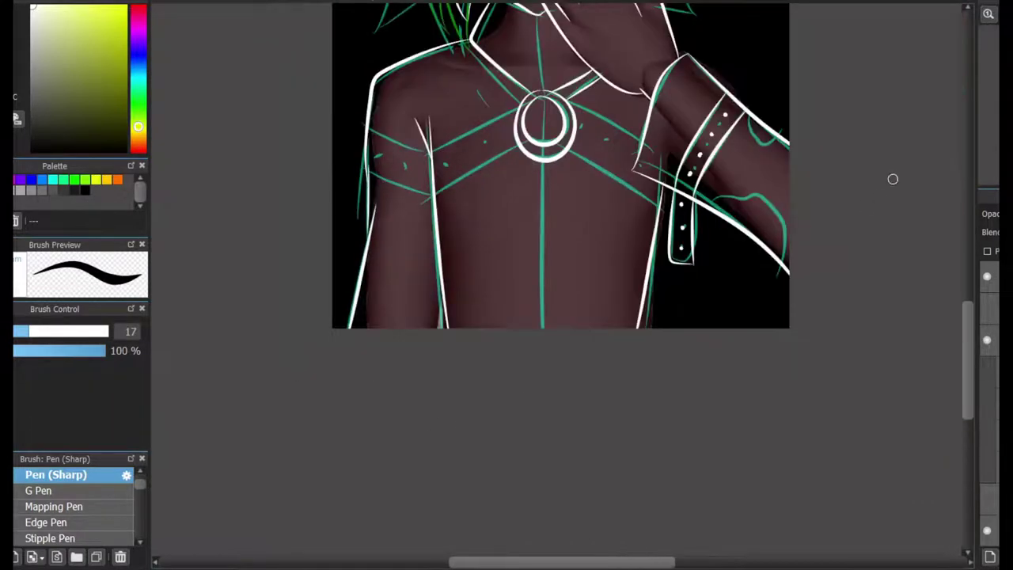
Step: Outline in white the crown hair and the two upper flicked strands on the side of the uncovered ear
{"action": "left_click_drag", "start_coordinate": [892, 176], "coordinate": [922, 390]}
{"action": "scroll", "coordinate": [632, 128], "scroll_direction": "up", "scroll_amount": 3}
{"action": "scroll", "coordinate": [632, 128], "scroll_direction": "up", "scroll_amount": 2}
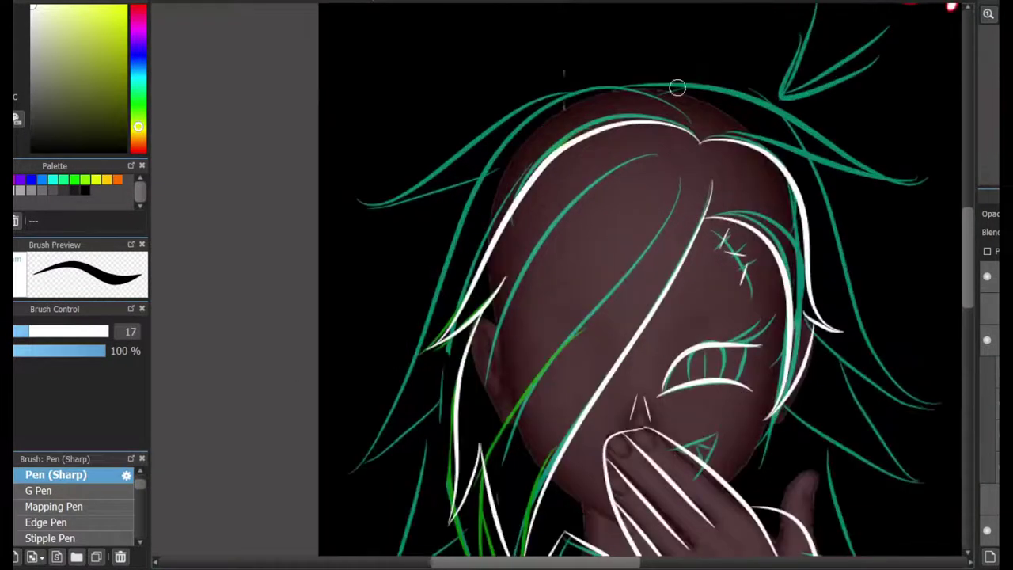
{"action": "mouse_move", "coordinate": [697, 117]}
{"action": "left_mouse_down"}
{"action": "mouse_move", "coordinate": [495, 198]}
{"action": "mouse_move", "coordinate": [437, 260]}
{"action": "left_mouse_up"}
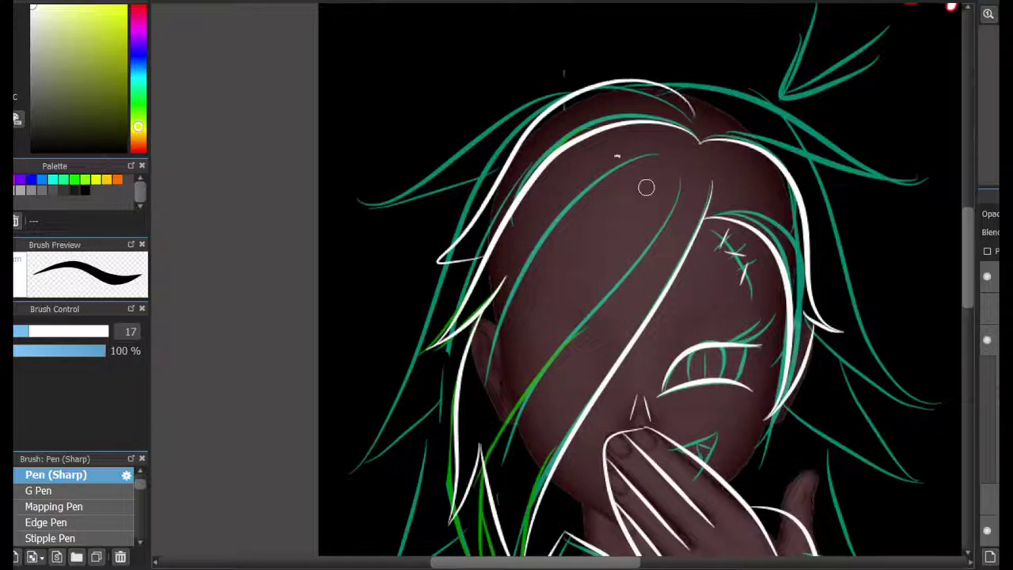
{"action": "key", "text": "ctrl+z"}
{"action": "key", "text": "ctrl+z"}
{"action": "mouse_move", "coordinate": [698, 116]}
{"action": "left_mouse_down"}
{"action": "mouse_move", "coordinate": [530, 69]}
{"action": "mouse_move", "coordinate": [429, 276]}
{"action": "mouse_move", "coordinate": [528, 202]}
{"action": "left_mouse_up"}
{"action": "scroll", "coordinate": [419, 274], "scroll_direction": "up", "scroll_amount": 1}
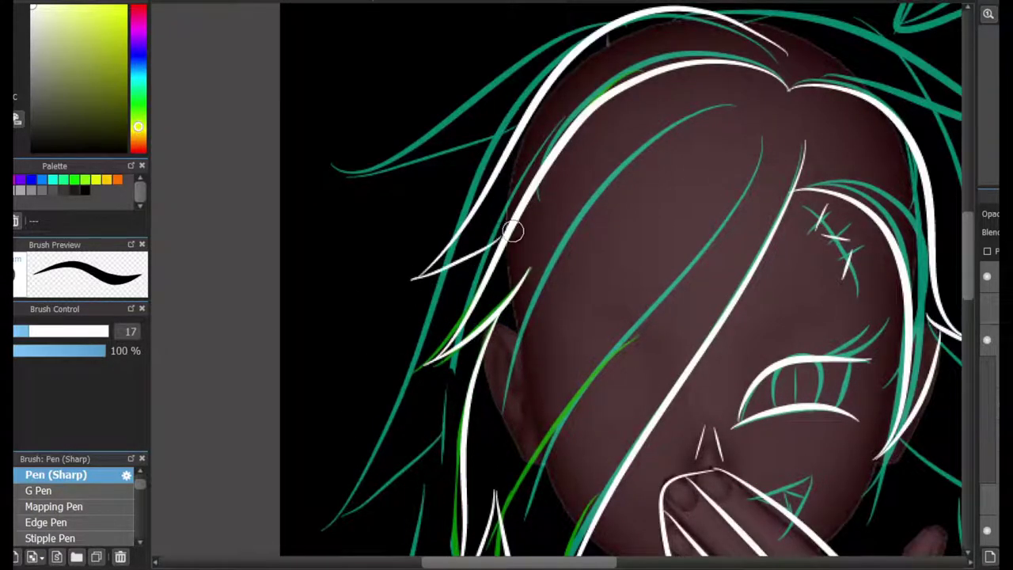
{"action": "scroll", "coordinate": [528, 381], "scroll_direction": "down", "scroll_amount": 1}
{"action": "left_click_drag", "start_coordinate": [578, 74], "coordinate": [353, 205]}
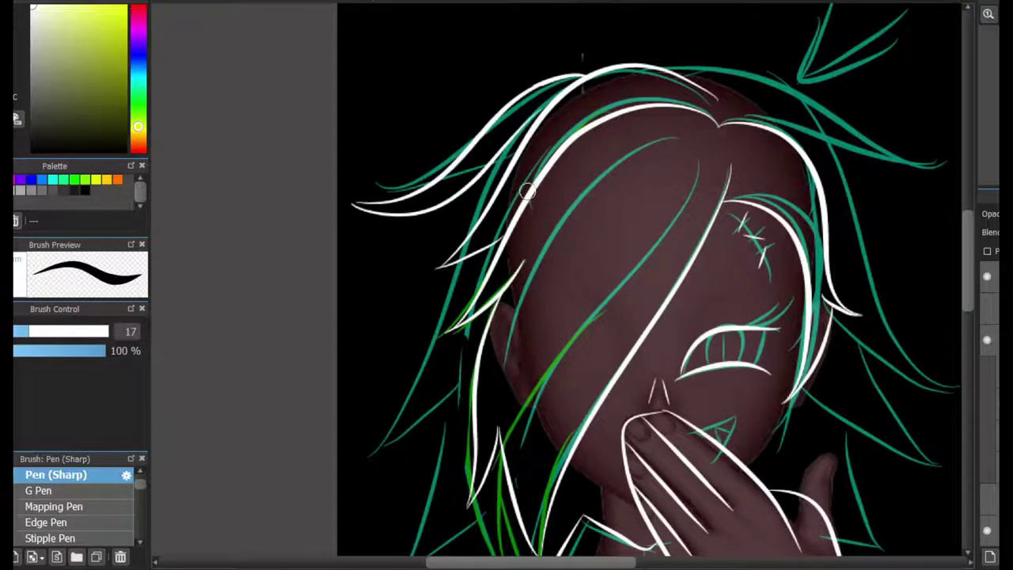
{"action": "key", "text": "ctrl+z"}
Step: Outline in white the crown contour and the flaring strands beside the visible eye, down to cheek level
{"action": "mouse_move", "coordinate": [676, 61]}
{"action": "left_mouse_down"}
{"action": "mouse_move", "coordinate": [950, 170]}
{"action": "mouse_move", "coordinate": [764, 155]}
{"action": "left_mouse_up"}
{"action": "scroll", "coordinate": [771, 146], "scroll_direction": "up", "scroll_amount": 2}
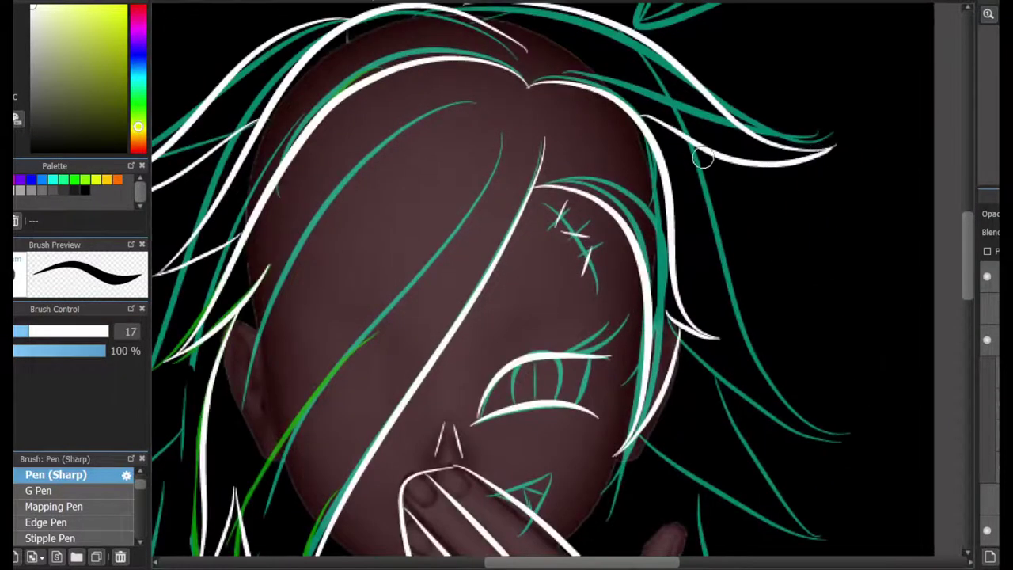
{"action": "left_click_drag", "start_coordinate": [697, 173], "coordinate": [845, 442]}
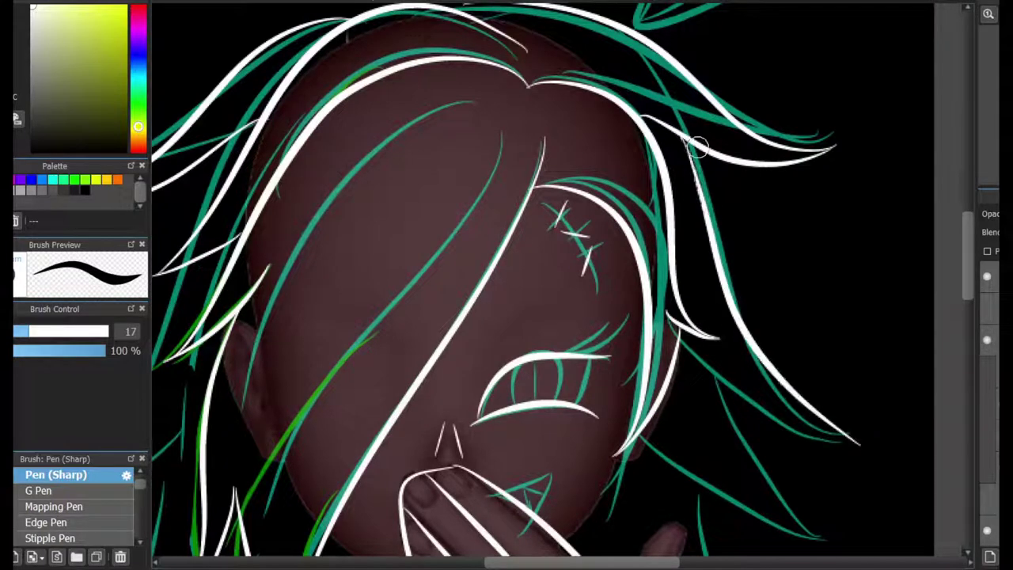
{"action": "left_click_drag", "start_coordinate": [601, 364], "coordinate": [842, 288]}
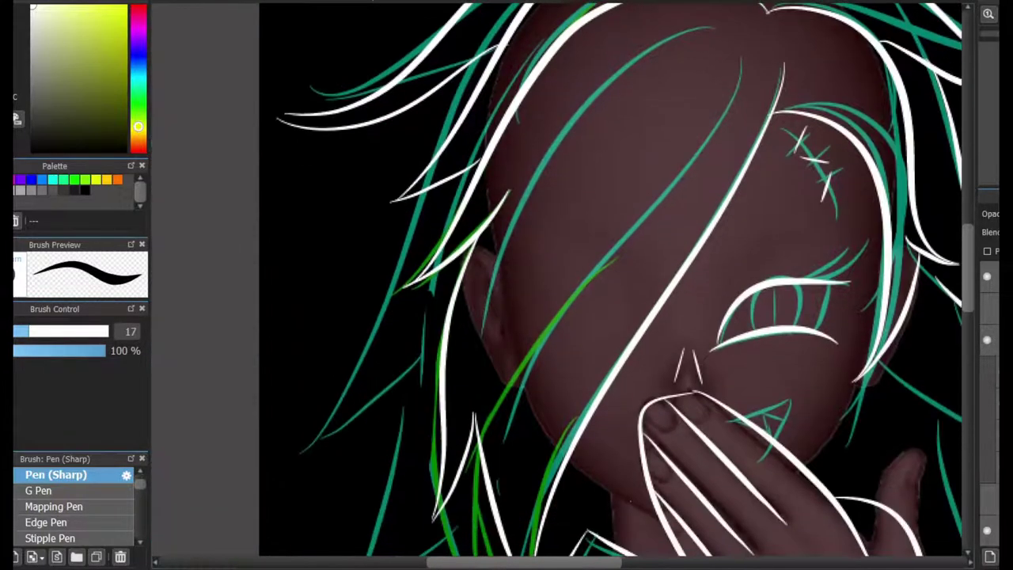
{"action": "left_click_drag", "start_coordinate": [957, 310], "coordinate": [776, 199]}
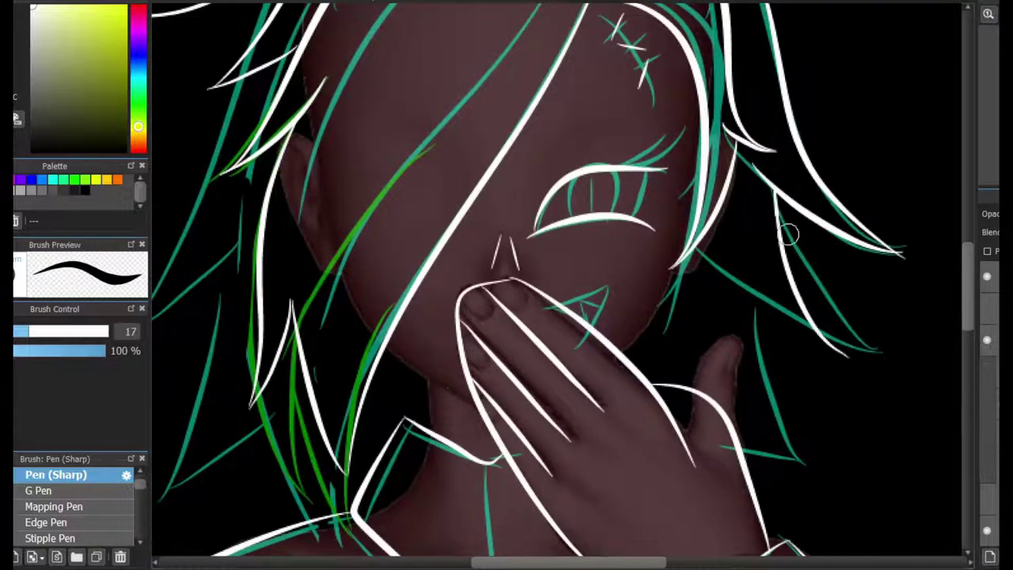
{"action": "left_click_drag", "start_coordinate": [698, 249], "coordinate": [842, 352]}
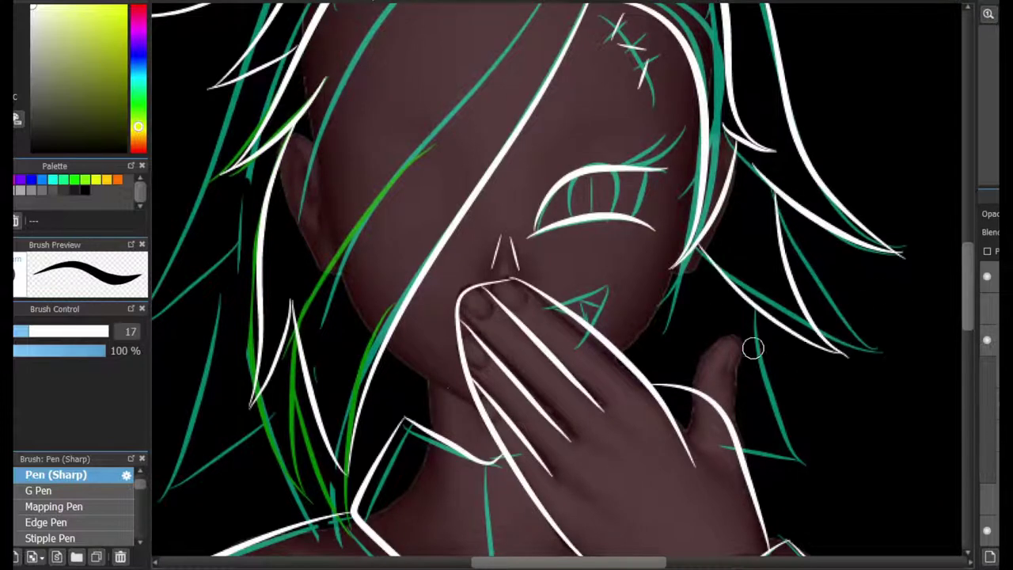
Step: Outline in white the outer edge of the lowest hair strand beside the thumb, retrying the stroke
{"action": "left_click_drag", "start_coordinate": [755, 313], "coordinate": [807, 442]}
{"action": "key", "text": "ctrl+z"}
{"action": "mouse_move", "coordinate": [748, 310]}
{"action": "left_mouse_down"}
{"action": "mouse_move", "coordinate": [791, 443]}
{"action": "mouse_move", "coordinate": [782, 453]}
{"action": "left_mouse_up"}
{"action": "key", "text": "ctrl+z"}
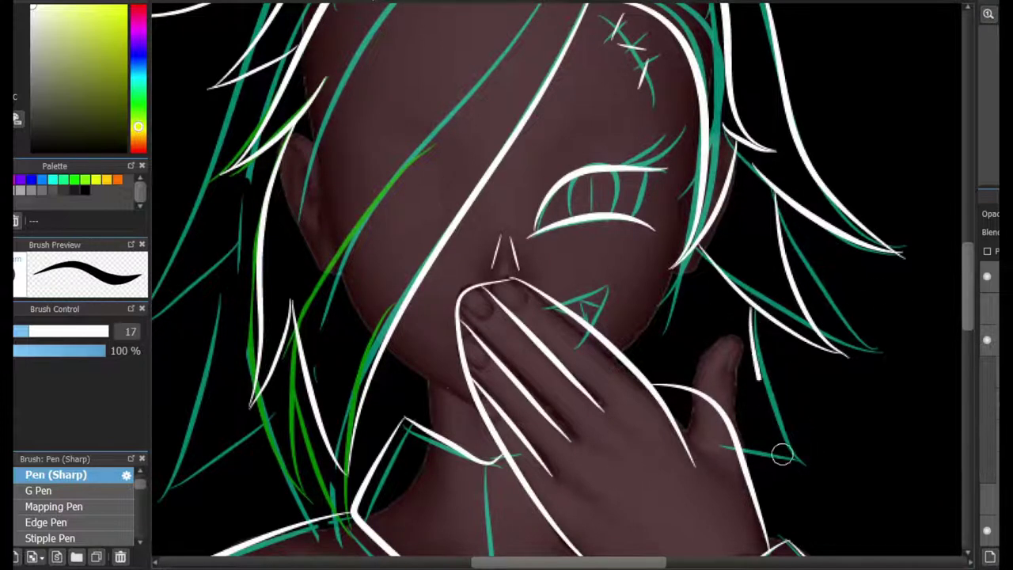
Step: Outline in white the long outer strand on the ear side, including the underside of its pointed tip
{"action": "scroll", "coordinate": [558, 285], "scroll_direction": "left", "scroll_amount": 5}
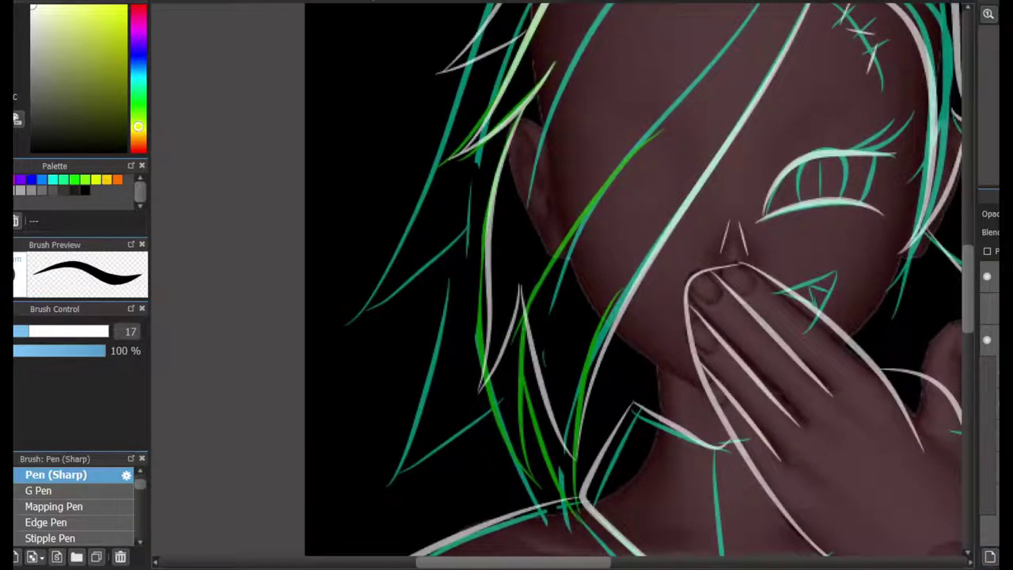
{"action": "scroll", "coordinate": [558, 285], "scroll_direction": "left", "scroll_amount": 2}
{"action": "scroll", "coordinate": [543, 128], "scroll_direction": "up", "scroll_amount": 3}
{"action": "scroll", "coordinate": [543, 128], "scroll_direction": "right", "scroll_amount": 1}
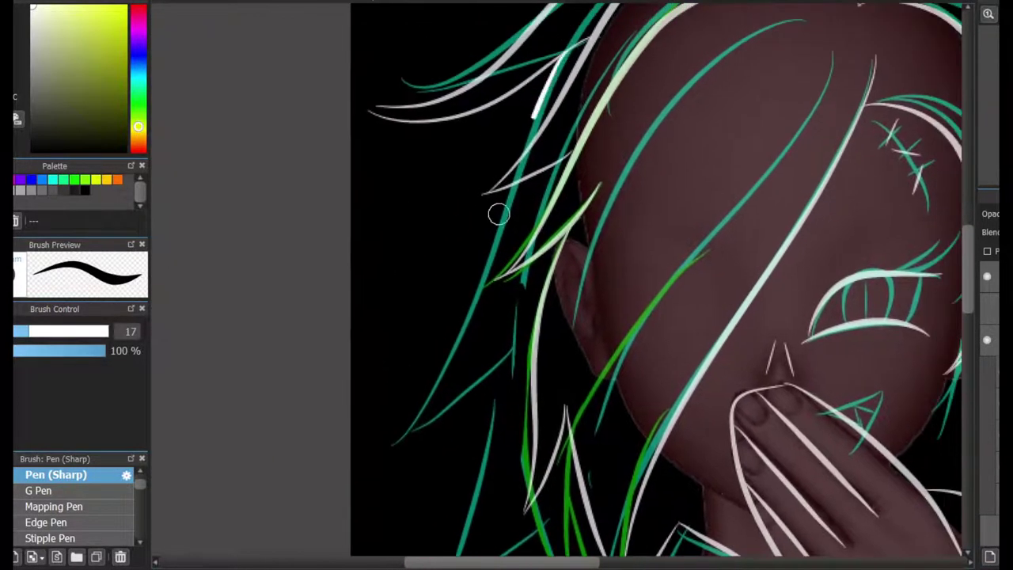
{"action": "mouse_move", "coordinate": [498, 214]}
{"action": "left_mouse_down"}
{"action": "mouse_move", "coordinate": [407, 431]}
{"action": "mouse_move", "coordinate": [502, 366]}
{"action": "left_mouse_up"}
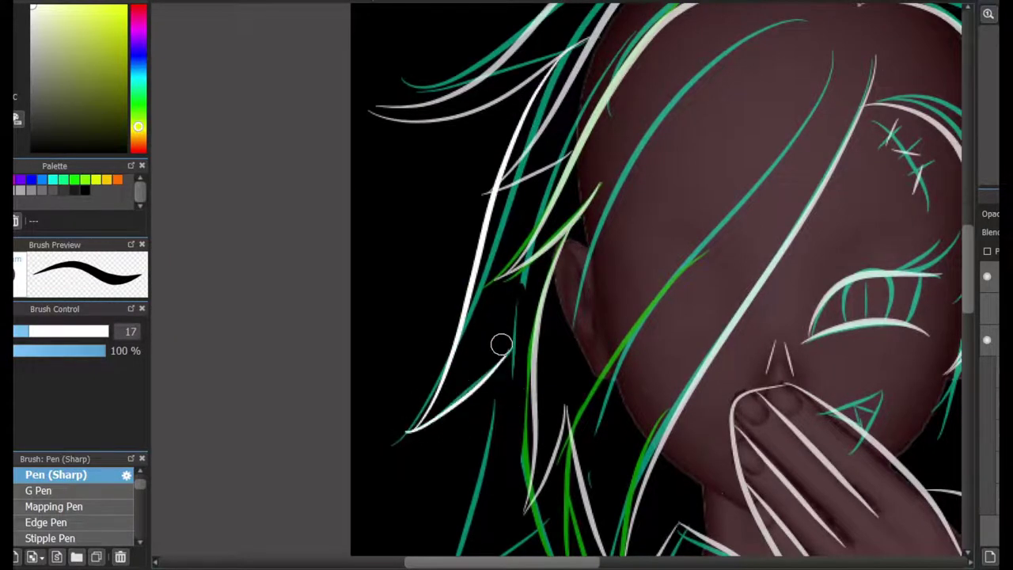
Step: Outline in white the underside of the strand beside the thumb and both edges of the lowest ear-side strand
{"action": "scroll", "coordinate": [501, 344], "scroll_direction": "down", "scroll_amount": 6}
{"action": "scroll", "coordinate": [879, 357], "scroll_direction": "up", "scroll_amount": 2}
{"action": "scroll", "coordinate": [879, 357], "scroll_direction": "right", "scroll_amount": 5}
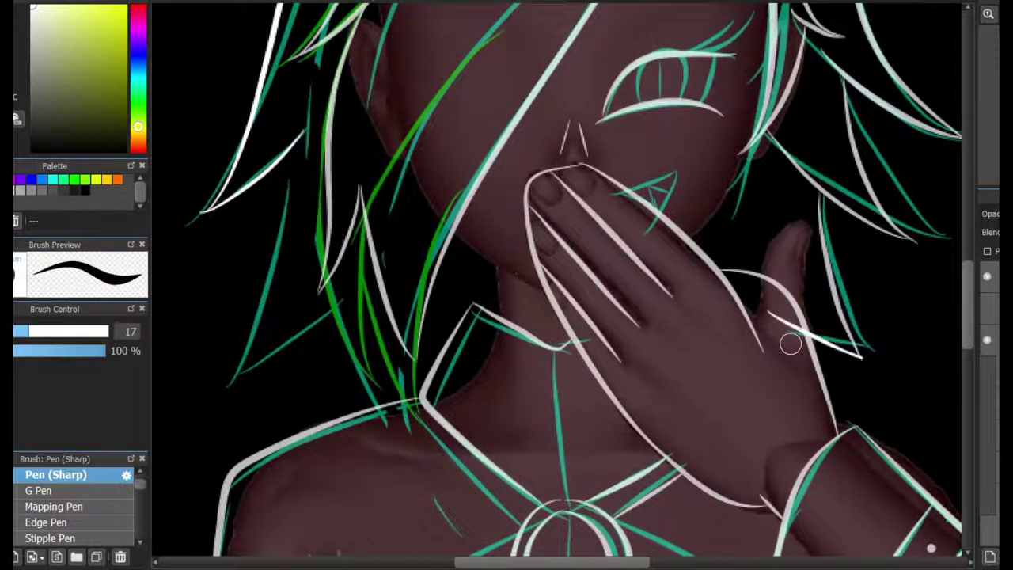
{"action": "key", "text": "ctrl+z"}
{"action": "left_click_drag", "start_coordinate": [292, 150], "coordinate": [228, 378]}
{"action": "left_click_drag", "start_coordinate": [228, 378], "coordinate": [387, 249]}
{"action": "key", "text": "ctrl+z"}
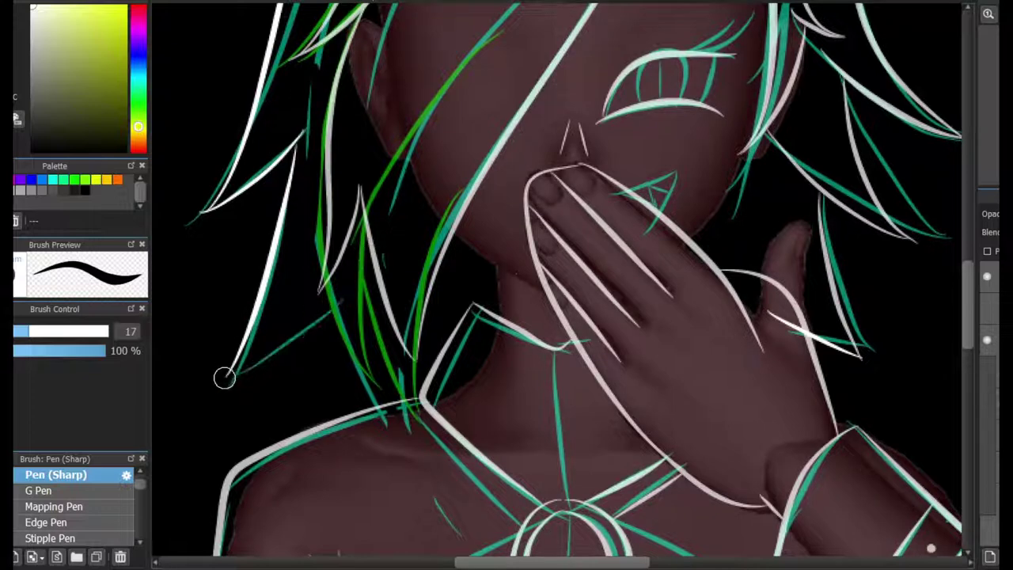
{"action": "left_click_drag", "start_coordinate": [224, 375], "coordinate": [388, 250]}
Step: Erase the part of the lowest hair line that crosses the hand and return to the Pen (Sharp) brush
{"action": "key", "text": "e"}
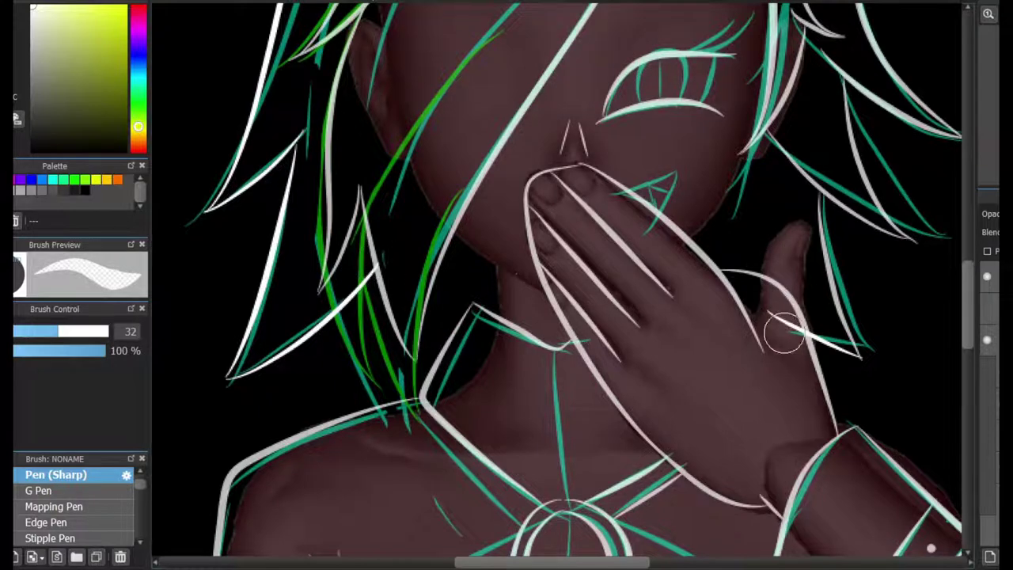
{"action": "left_click_drag", "start_coordinate": [582, 18], "coordinate": [661, 358]}
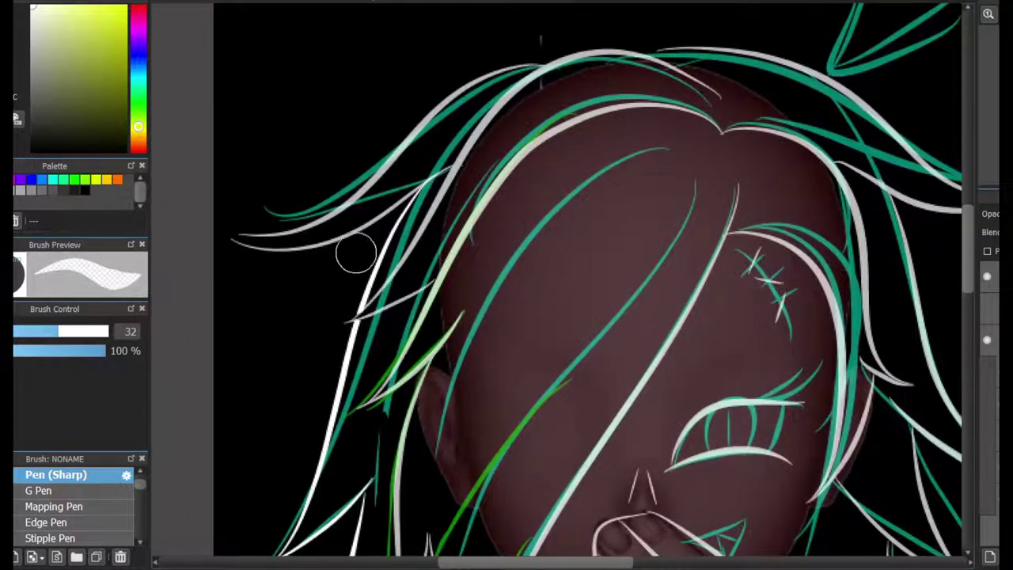
{"action": "left_click", "coordinate": [55, 475]}
Step: Trace the long curve of the stitched forehead scar in red
{"action": "left_click_drag", "start_coordinate": [791, 182], "coordinate": [688, 115]}
{"action": "scroll", "coordinate": [803, 79], "scroll_direction": "up", "scroll_amount": 3}
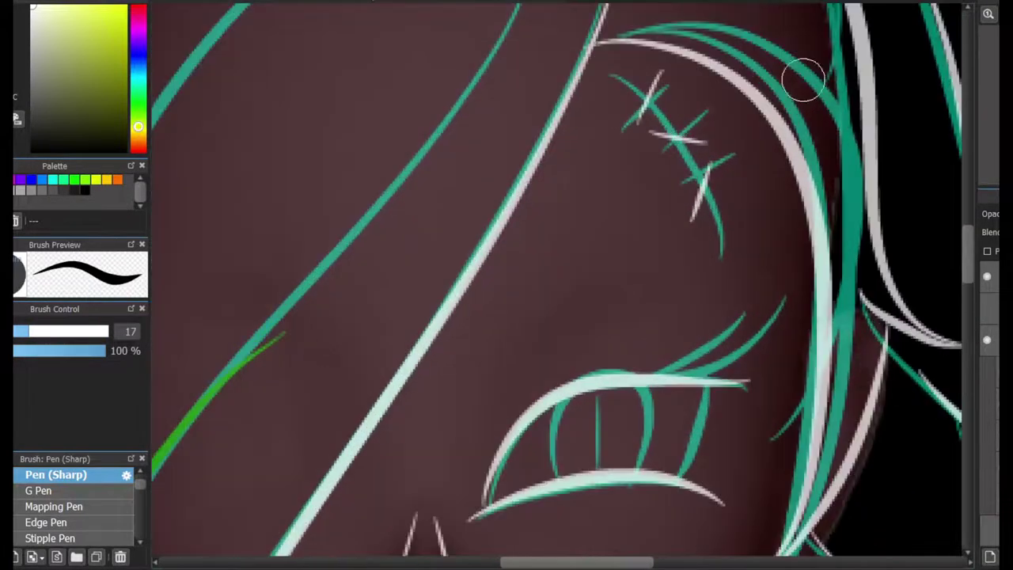
{"action": "left_click", "coordinate": [138, 8]}
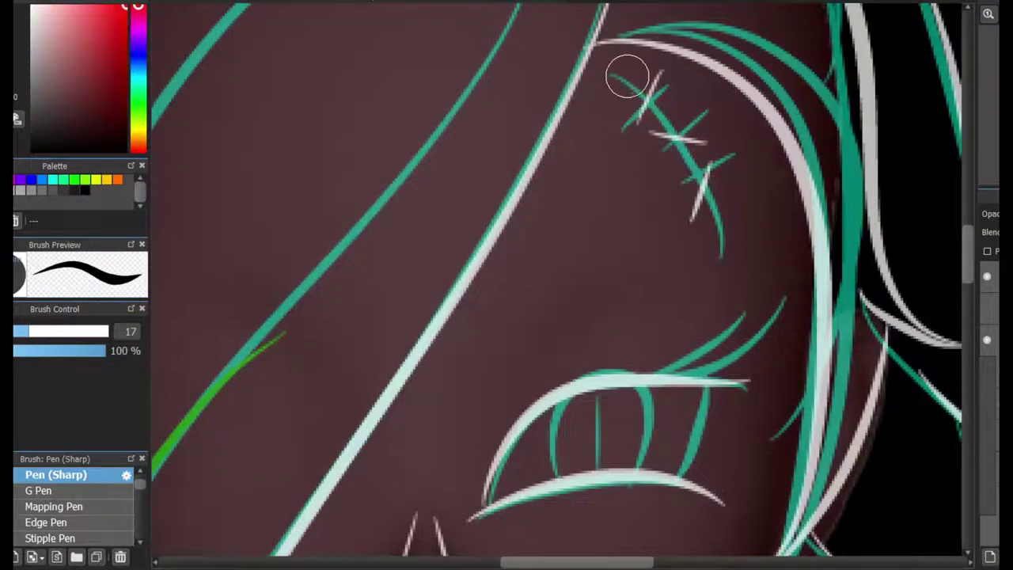
{"action": "left_click_drag", "start_coordinate": [625, 80], "coordinate": [719, 239]}
Step: Draw the iris sides and slit pupil in red inside the eye and erase the ends crossing the lower lid
{"action": "scroll", "coordinate": [574, 388], "scroll_direction": "up", "scroll_amount": 3}
{"action": "left_click_drag", "start_coordinate": [568, 316], "coordinate": [543, 493]}
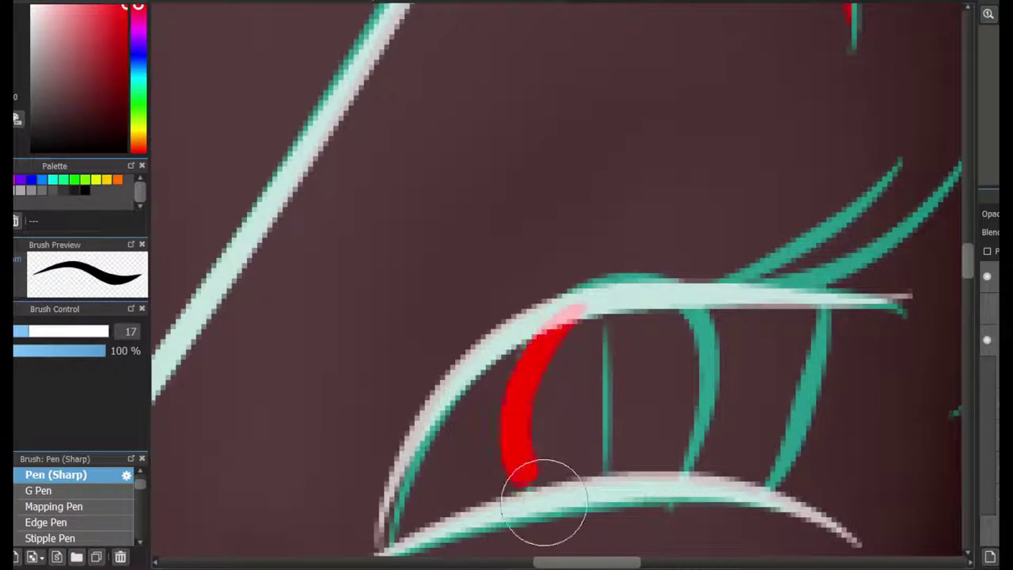
{"action": "left_click_drag", "start_coordinate": [673, 294], "coordinate": [660, 498]}
{"action": "left_click_drag", "start_coordinate": [616, 331], "coordinate": [608, 479]}
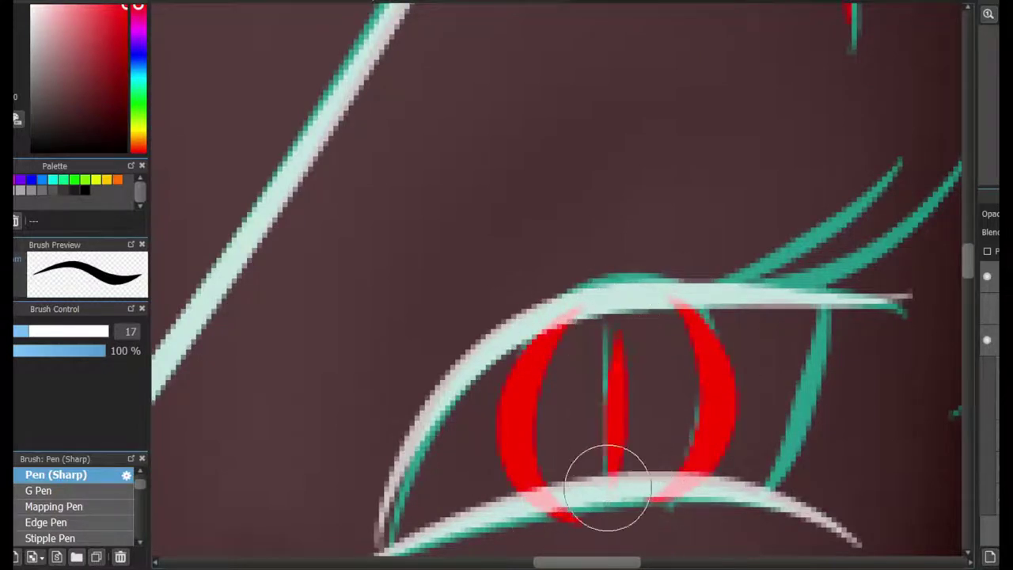
{"action": "key", "text": "e"}
{"action": "left_click_drag", "start_coordinate": [553, 499], "coordinate": [696, 482]}
{"action": "key", "text": "b"}
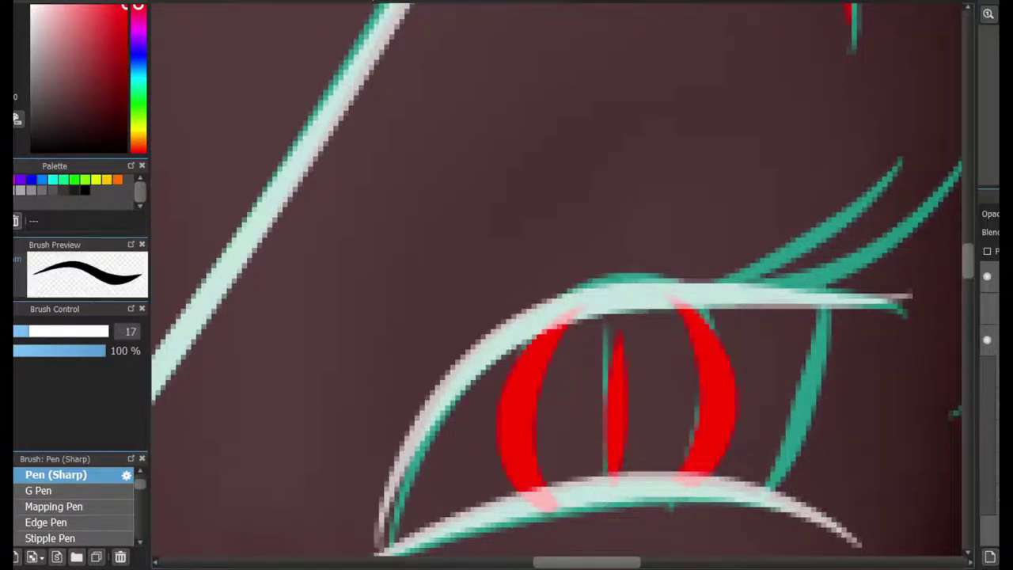
Step: Draw white eyelash flicks at the eye's outer corner and a curved arc above the eye
{"action": "key", "text": "x"}
{"action": "left_click_drag", "start_coordinate": [678, 285], "coordinate": [914, 273]}
{"action": "mouse_move", "coordinate": [415, 321]}
{"action": "left_mouse_down"}
{"action": "mouse_move", "coordinate": [775, 194]}
{"action": "mouse_move", "coordinate": [724, 202]}
{"action": "mouse_move", "coordinate": [795, 109]}
{"action": "left_mouse_up"}
{"action": "key", "text": "ctrl+z"}
{"action": "key", "text": "ctrl+z"}
{"action": "scroll", "coordinate": [672, 261], "scroll_direction": "down", "scroll_amount": 3}
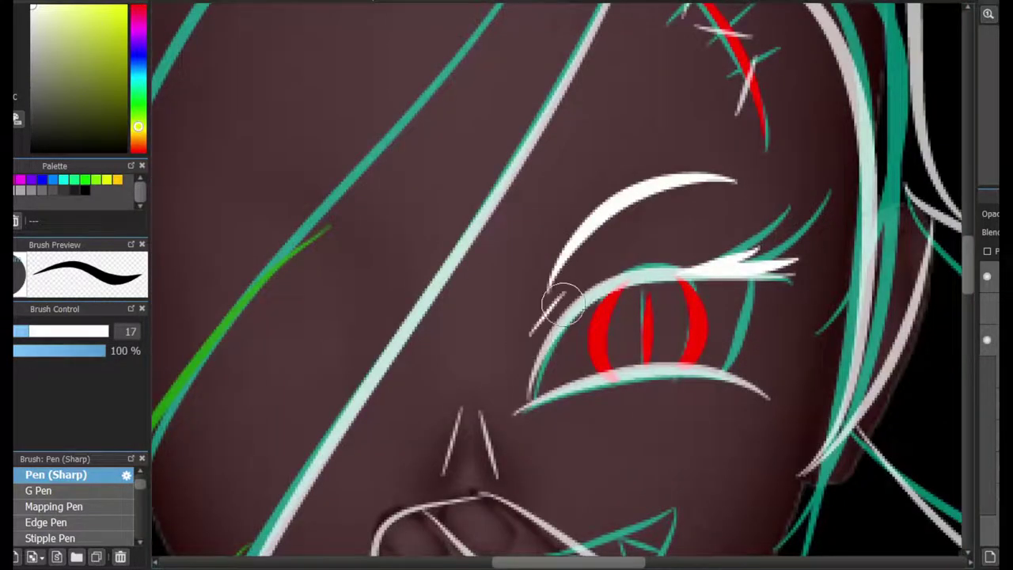
Step: Outline the smile corner and its teeth in white beside the fingers and erase the parts overlapping the hand
{"action": "left_click_drag", "start_coordinate": [597, 554], "coordinate": [549, 217]}
{"action": "left_click_drag", "start_coordinate": [487, 215], "coordinate": [555, 315]}
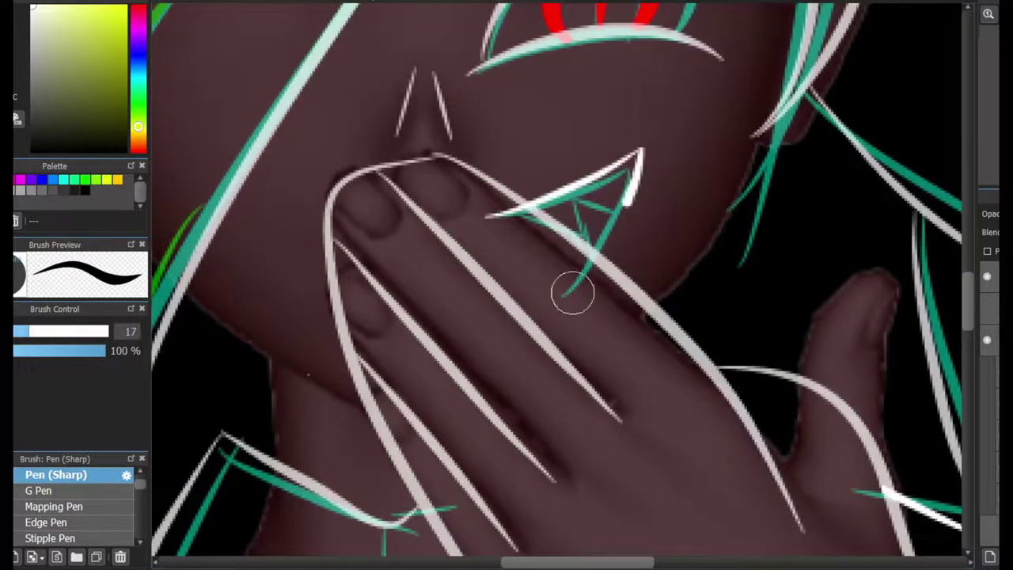
{"action": "scroll", "coordinate": [592, 192], "scroll_direction": "up", "scroll_amount": 2}
{"action": "mouse_move", "coordinate": [572, 209]}
{"action": "left_mouse_down"}
{"action": "mouse_move", "coordinate": [573, 283]}
{"action": "mouse_move", "coordinate": [571, 209]}
{"action": "mouse_move", "coordinate": [625, 124]}
{"action": "left_mouse_up"}
{"action": "key", "text": "ctrl+z"}
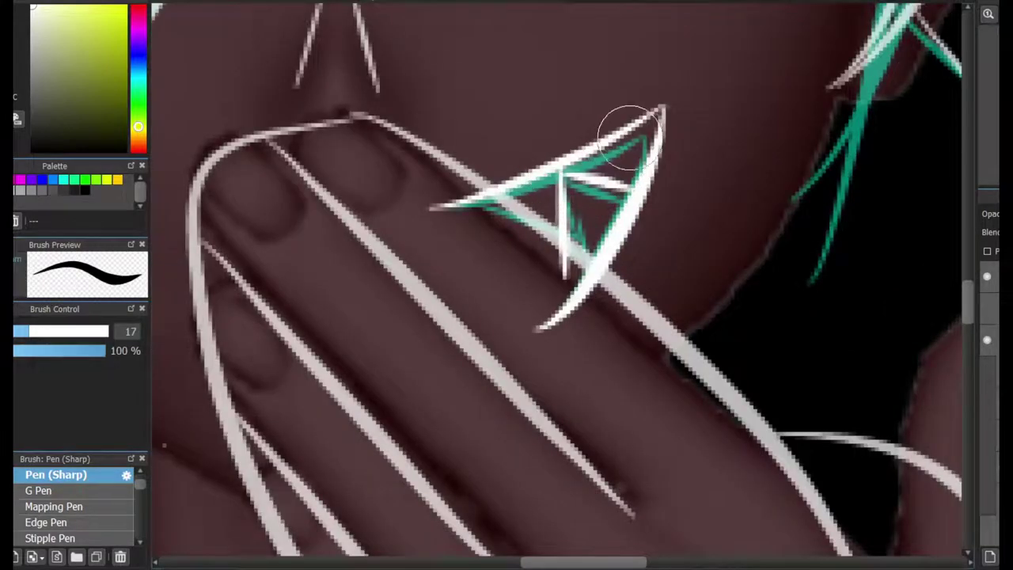
{"action": "key", "text": "e"}
{"action": "left_click_drag", "start_coordinate": [454, 210], "coordinate": [453, 246]}
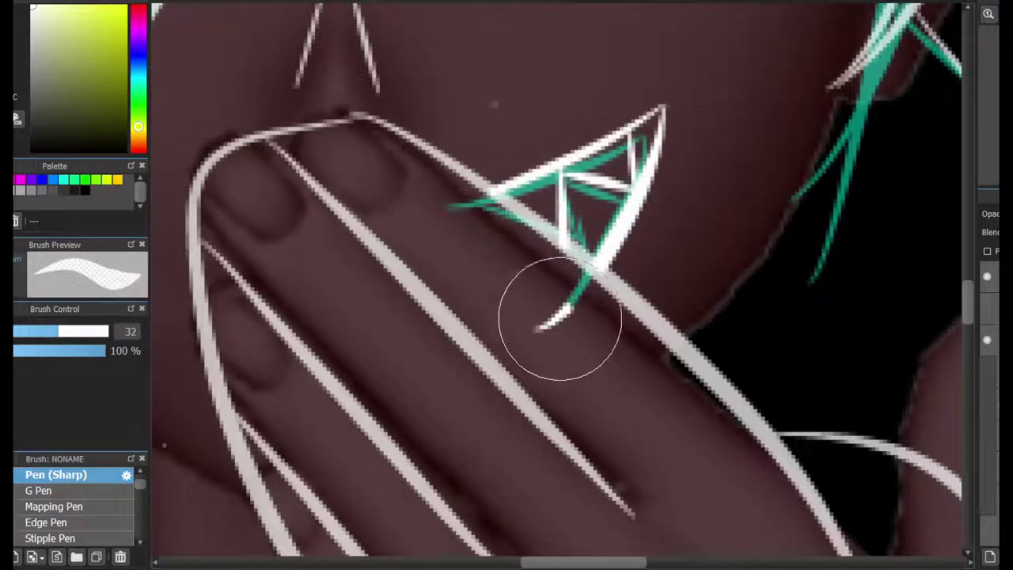
Step: Draw the jawline in white on both sides of the covering hand and add the neck's side line below it
{"action": "scroll", "coordinate": [450, 190], "scroll_direction": "down", "scroll_amount": 10}
{"action": "scroll", "coordinate": [392, 167], "scroll_direction": "up", "scroll_amount": 8}
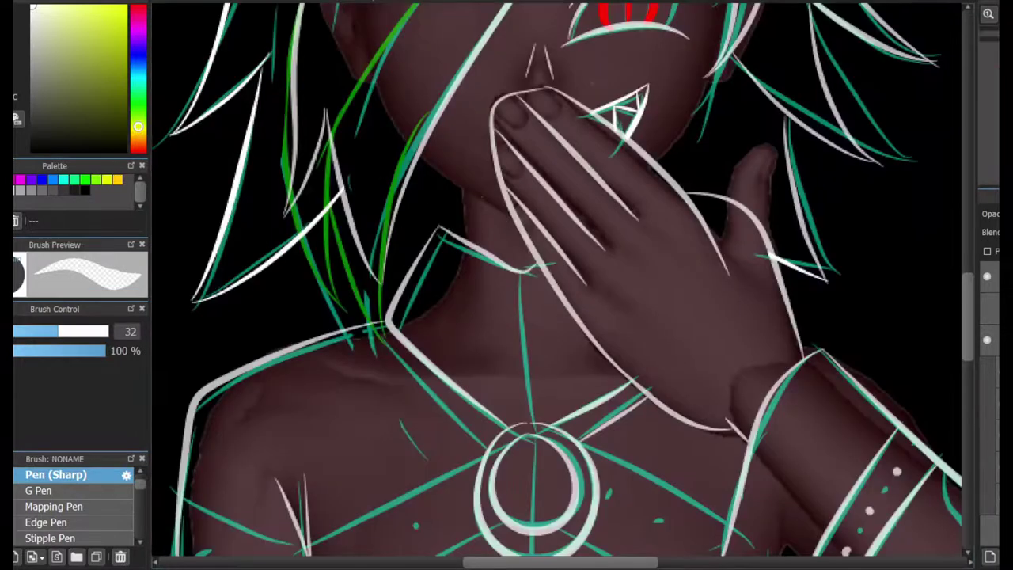
{"action": "key", "text": "e"}
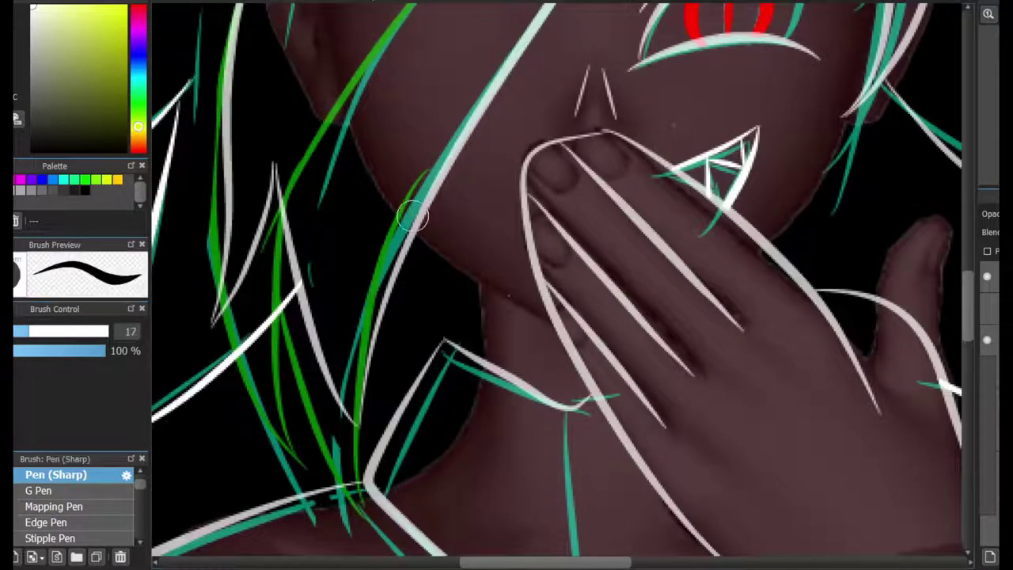
{"action": "left_click_drag", "start_coordinate": [391, 197], "coordinate": [574, 321]}
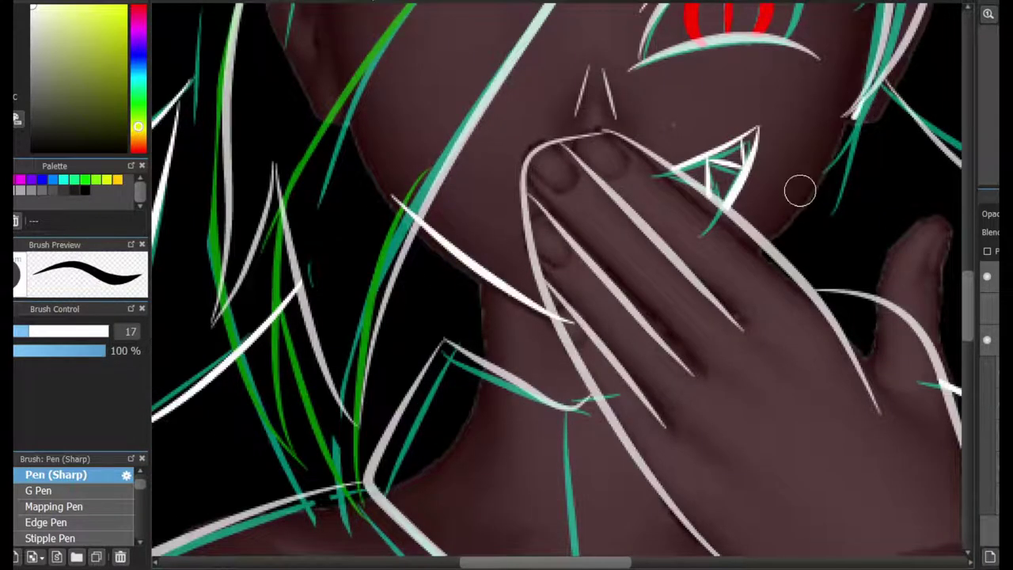
{"action": "left_click_drag", "start_coordinate": [866, 95], "coordinate": [712, 267]}
{"action": "left_click_drag", "start_coordinate": [478, 275], "coordinate": [477, 423]}
Step: Erase the ends of the jaw and neck lines that overlap the hair, collar and fingers
{"action": "key", "text": "e"}
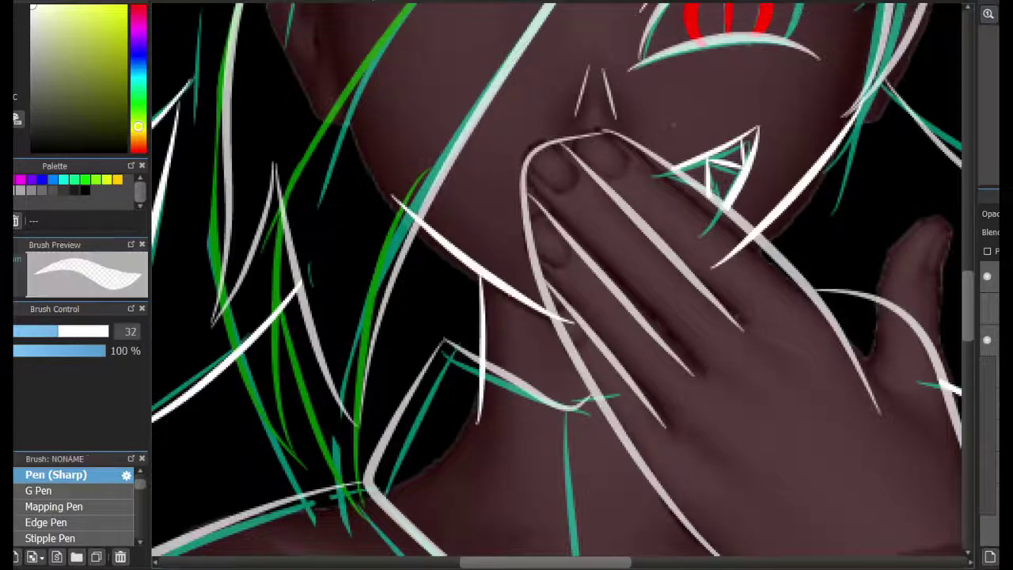
{"action": "left_click_drag", "start_coordinate": [386, 205], "coordinate": [420, 188]}
{"action": "left_click_drag", "start_coordinate": [488, 372], "coordinate": [481, 420]}
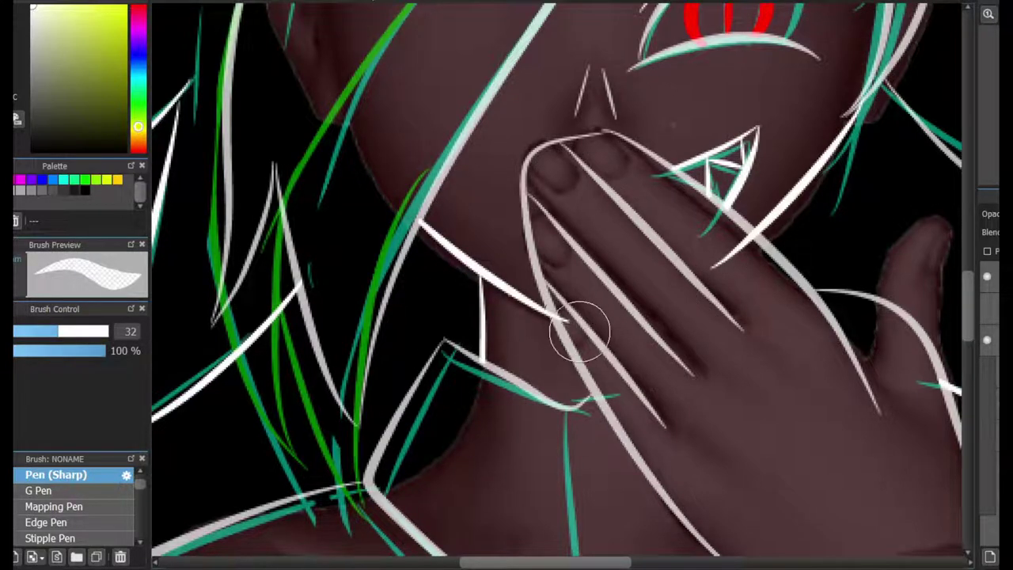
{"action": "left_click_drag", "start_coordinate": [722, 265], "coordinate": [739, 245]}
Step: Draw a bulging white arc along the outer upper edge of the raised arm's cuff and erase its overshoot at both corners
{"action": "scroll", "coordinate": [871, 95], "scroll_direction": "down", "scroll_amount": 2}
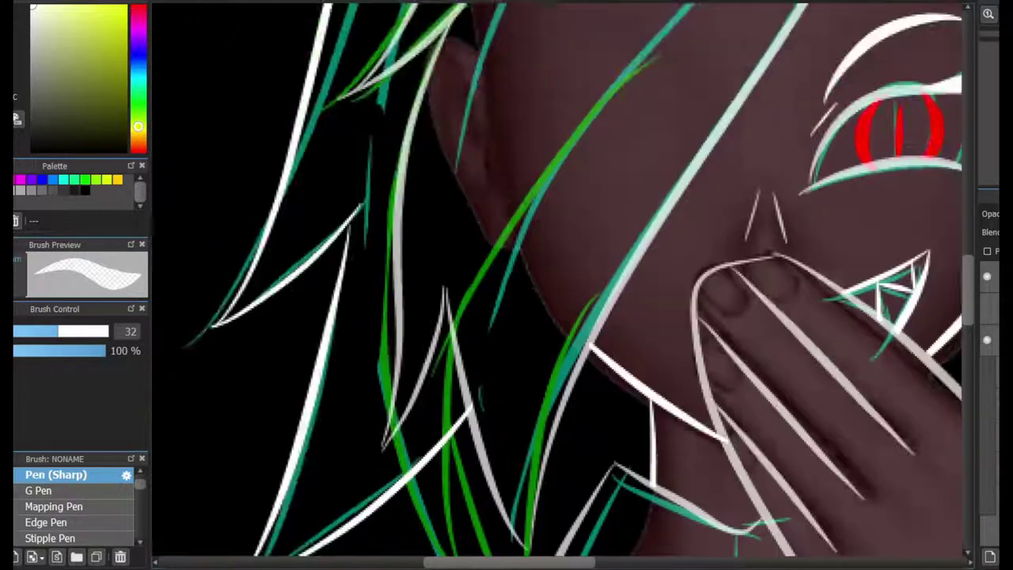
{"action": "scroll", "coordinate": [870, 95], "scroll_direction": "down", "scroll_amount": 5}
{"action": "scroll", "coordinate": [820, 80], "scroll_direction": "right", "scroll_amount": 2}
{"action": "scroll", "coordinate": [546, 85], "scroll_direction": "up", "scroll_amount": 2}
{"action": "key", "text": "e"}
{"action": "left_click_drag", "start_coordinate": [632, 30], "coordinate": [866, 211]}
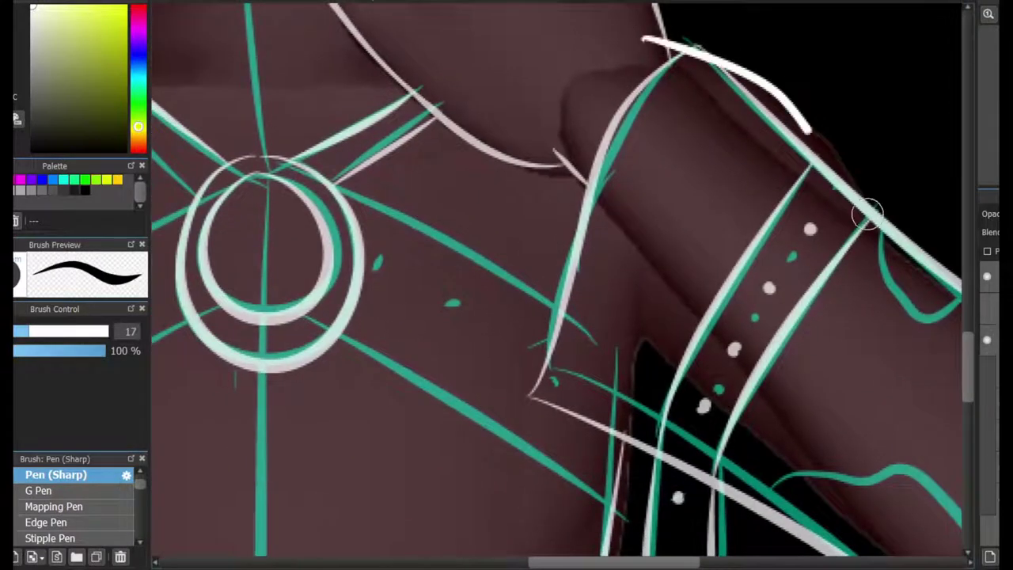
{"action": "key", "text": "ctrl+z"}
{"action": "left_click_drag", "start_coordinate": [628, 27], "coordinate": [901, 265]}
{"action": "key", "text": "e"}
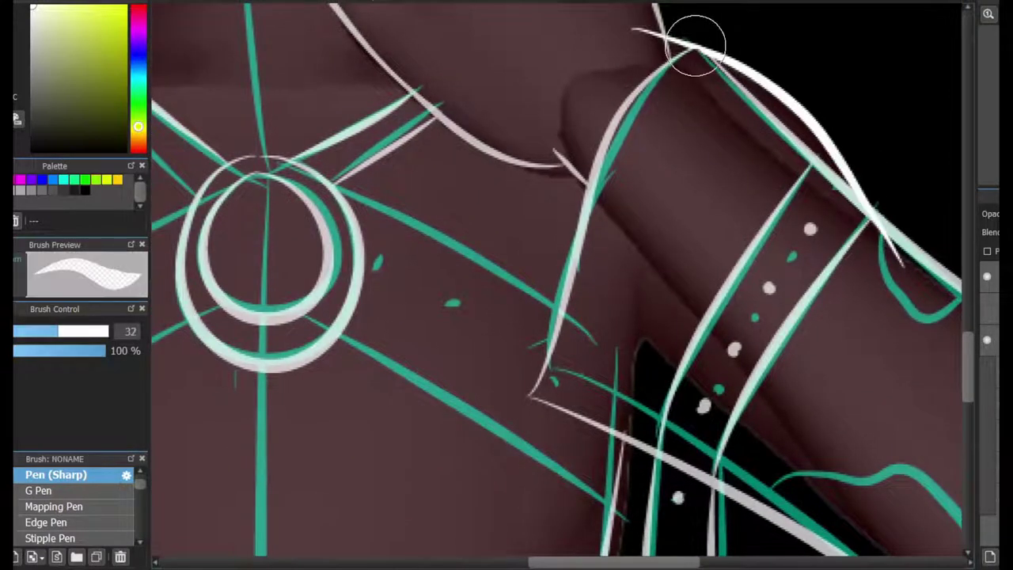
{"action": "left_click_drag", "start_coordinate": [694, 45], "coordinate": [700, 71]}
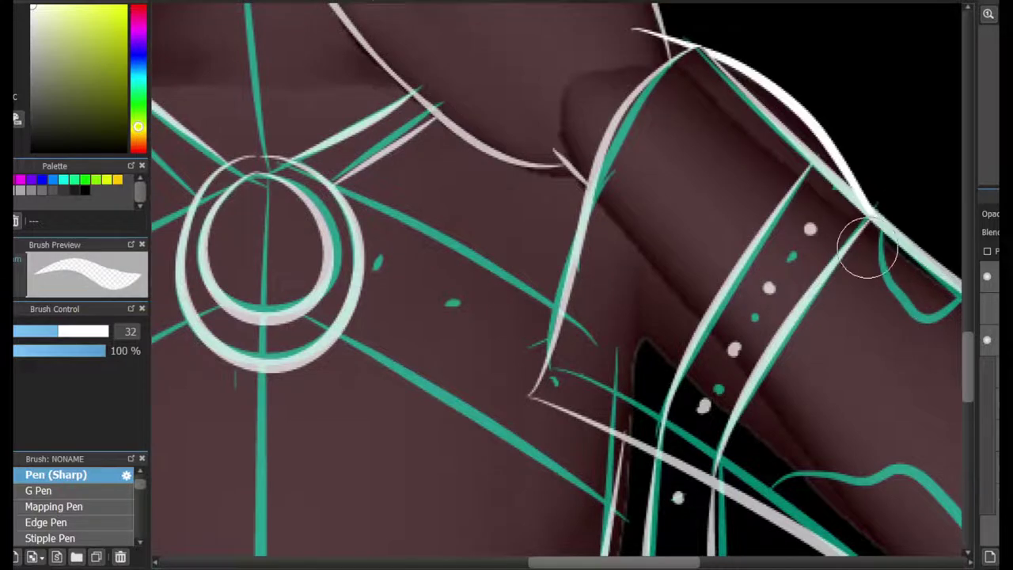
Step: Erase the stray short white line on the lowered upper arm
{"action": "scroll", "coordinate": [640, 211], "scroll_direction": "down", "scroll_amount": 3}
{"action": "scroll", "coordinate": [402, 254], "scroll_direction": "up", "scroll_amount": 4}
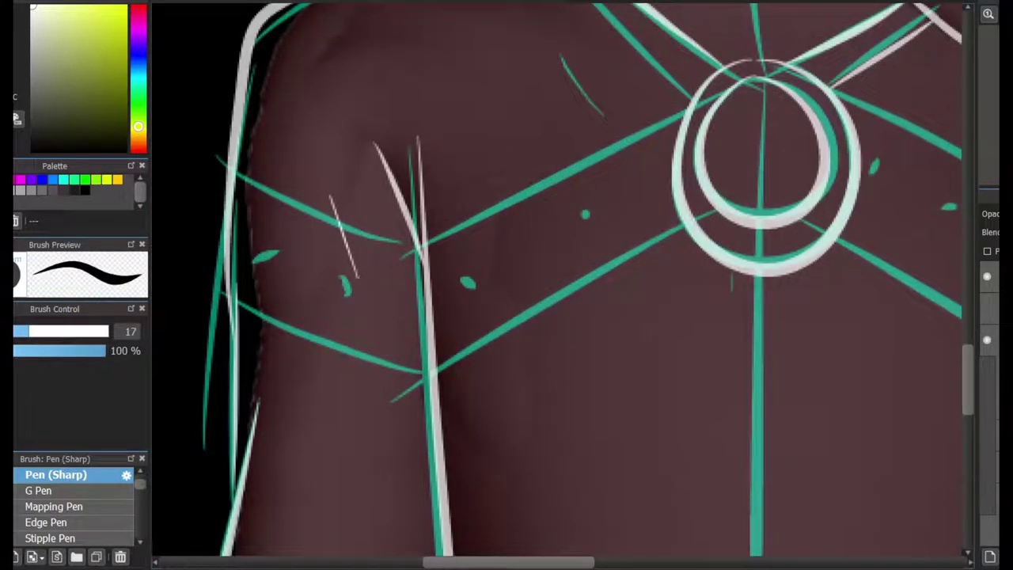
{"action": "key", "text": "e"}
{"action": "left_click_drag", "start_coordinate": [300, 218], "coordinate": [306, 224]}
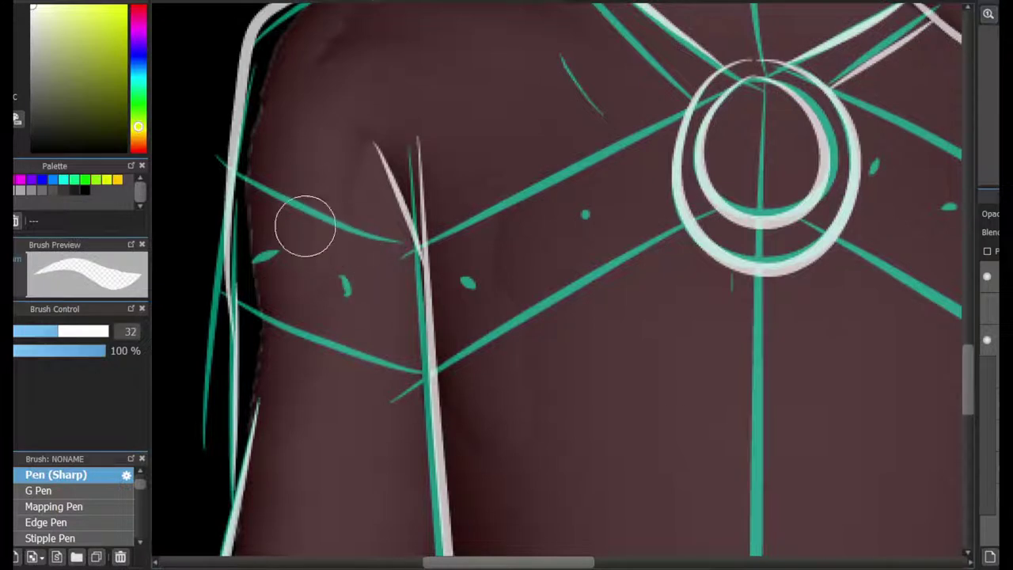
Step: Draw both curved edges of the strap across the lowered upper arm in white and place a round stud between them
{"action": "key", "text": "e"}
{"action": "left_click_drag", "start_coordinate": [213, 151], "coordinate": [462, 256]}
{"action": "left_click_drag", "start_coordinate": [208, 278], "coordinate": [276, 330]}
{"action": "left_click_drag", "start_coordinate": [403, 391], "coordinate": [468, 405]}
{"action": "left_click", "coordinate": [362, 299]}
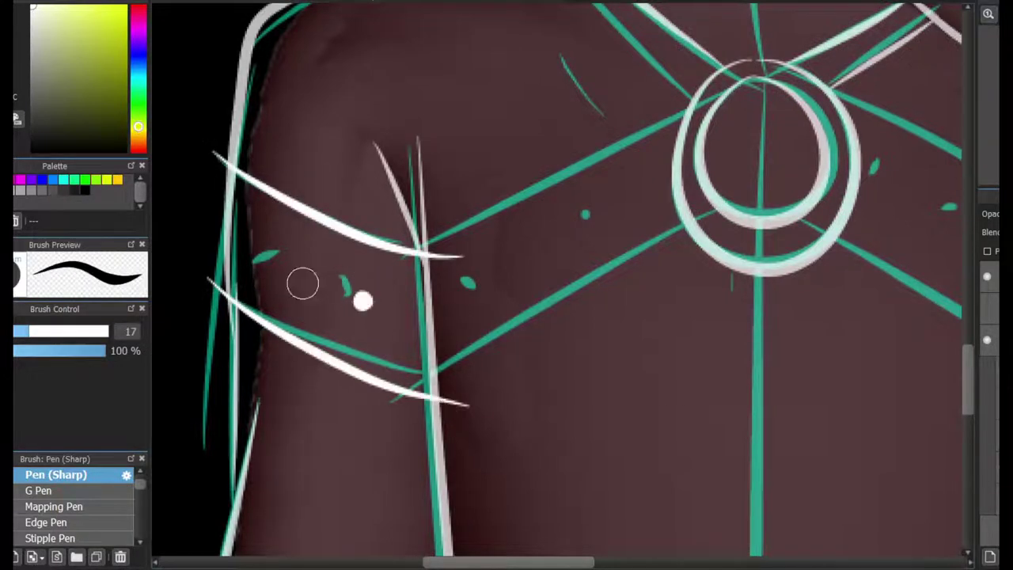
Step: Erase the strap ends protruding past the arm outline and add a second stud near the outer edge
{"action": "key", "text": "e"}
{"action": "left_click_drag", "start_coordinate": [205, 166], "coordinate": [209, 340]}
{"action": "left_click_drag", "start_coordinate": [441, 259], "coordinate": [459, 258]}
{"action": "left_click_drag", "start_coordinate": [434, 398], "coordinate": [467, 406]}
{"action": "key", "text": "e"}
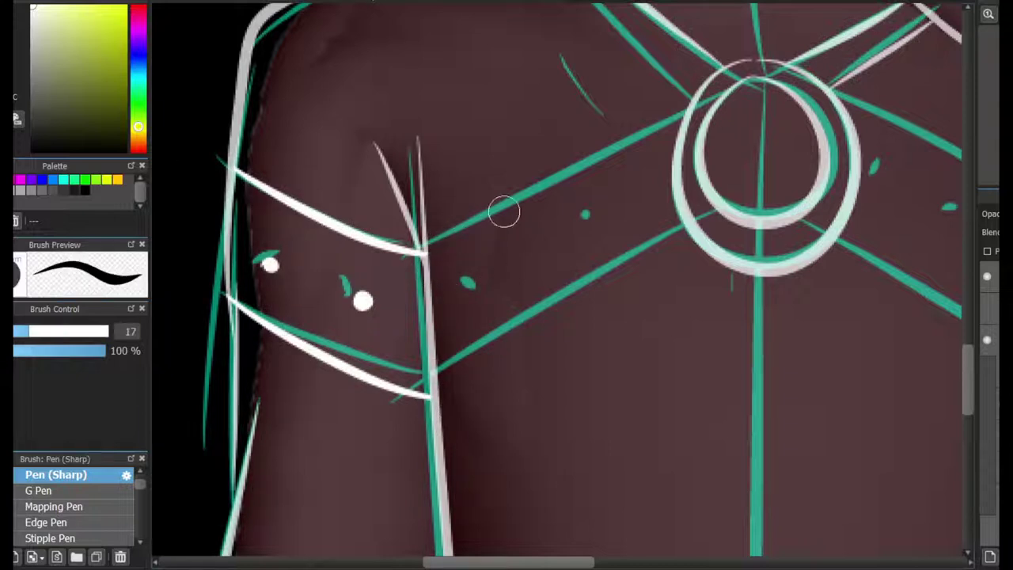
Step: Draw both edges of the chest strap in white from the lowered arm up to the round brooch
{"action": "left_click_drag", "start_coordinate": [425, 248], "coordinate": [598, 149]}
{"action": "key", "text": "ctrl+z"}
{"action": "left_click_drag", "start_coordinate": [428, 250], "coordinate": [690, 103]}
{"action": "left_click_drag", "start_coordinate": [434, 396], "coordinate": [685, 224]}
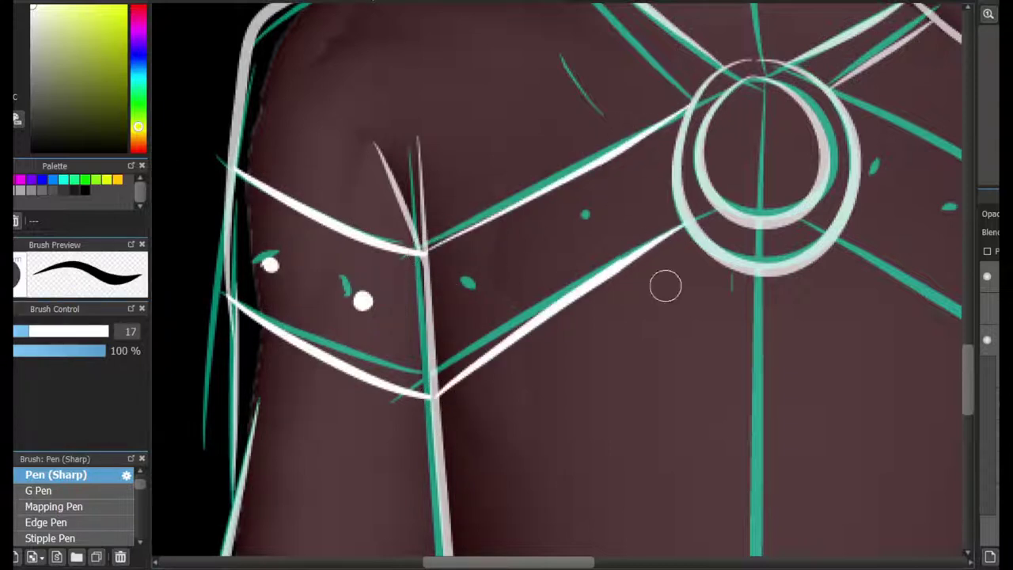
Step: Draw both edges of the opposite chest strap in white from the brooch towards the raised arm's sleeve
{"action": "scroll", "coordinate": [578, 547], "scroll_direction": "right", "scroll_amount": 5}
{"action": "left_click_drag", "start_coordinate": [651, 158], "coordinate": [783, 239]}
{"action": "left_click_drag", "start_coordinate": [506, 230], "coordinate": [801, 444]}
{"action": "key", "text": "ctrl+z"}
{"action": "key", "text": "ctrl+z"}
Step: Draw the collar's outer trim line from the shoulder to the brooch and erase the ends overshooting the shoulder, sleeve and torso side
{"action": "mouse_move", "coordinate": [359, 92]}
{"action": "left_mouse_down"}
{"action": "mouse_move", "coordinate": [734, 348]}
{"action": "mouse_move", "coordinate": [644, 305]}
{"action": "left_mouse_up"}
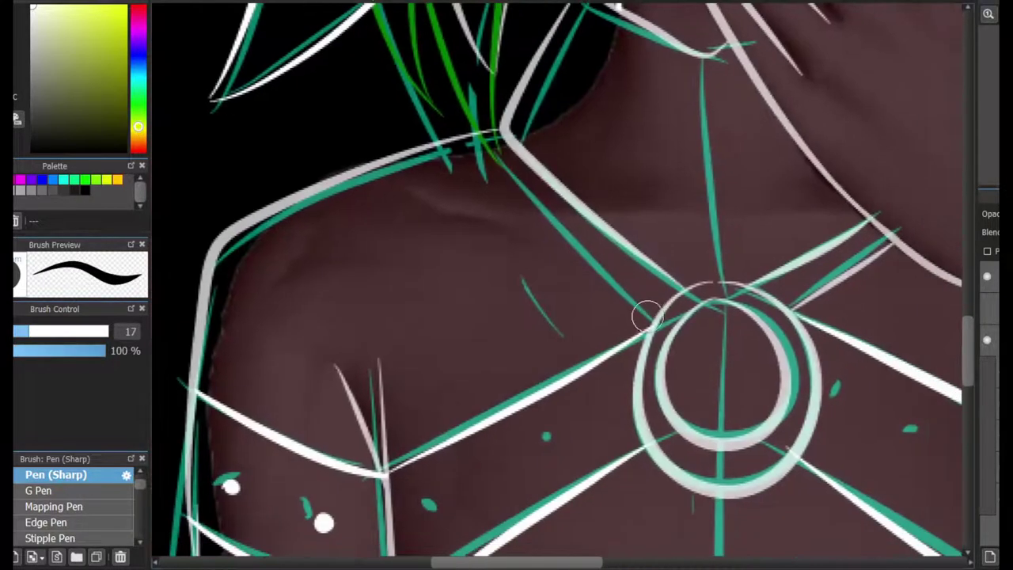
{"action": "key", "text": "e"}
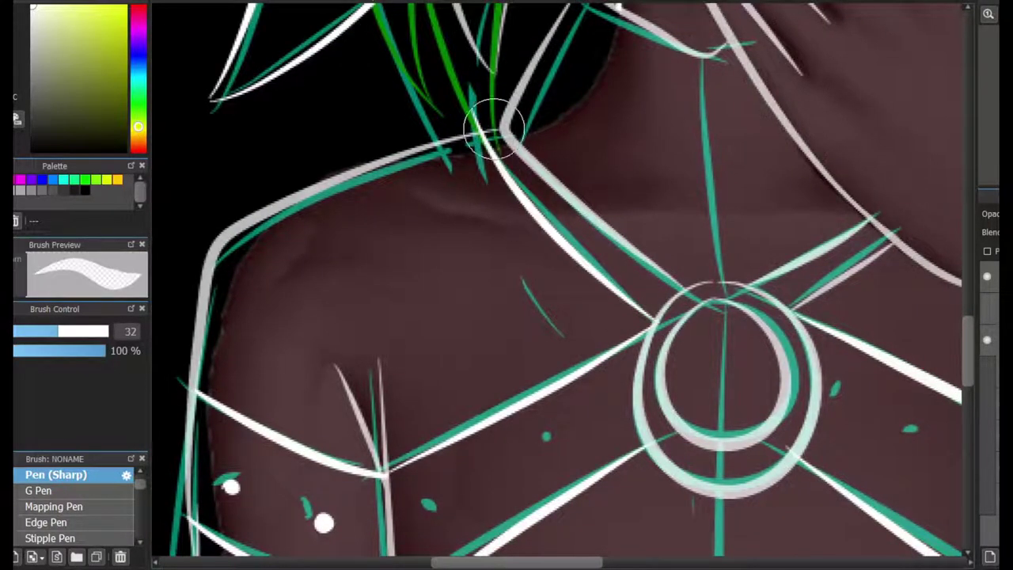
{"action": "scroll", "coordinate": [905, 140], "scroll_direction": "down", "scroll_amount": 3}
{"action": "scroll", "coordinate": [561, 119], "scroll_direction": "right", "scroll_amount": 2}
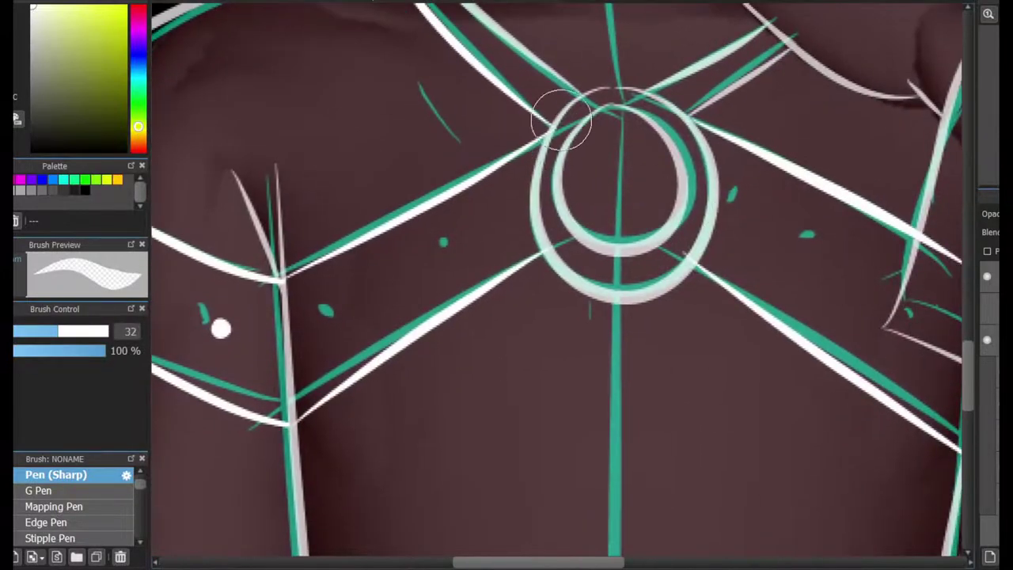
{"action": "scroll", "coordinate": [664, 140], "scroll_direction": "right", "scroll_amount": 2}
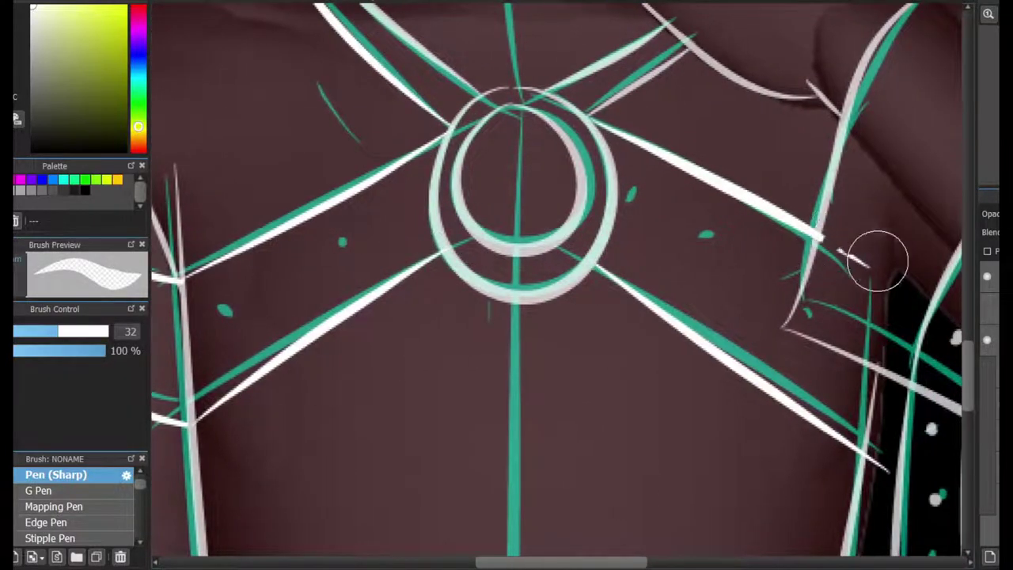
{"action": "scroll", "coordinate": [782, 476], "scroll_direction": "right", "scroll_amount": 3}
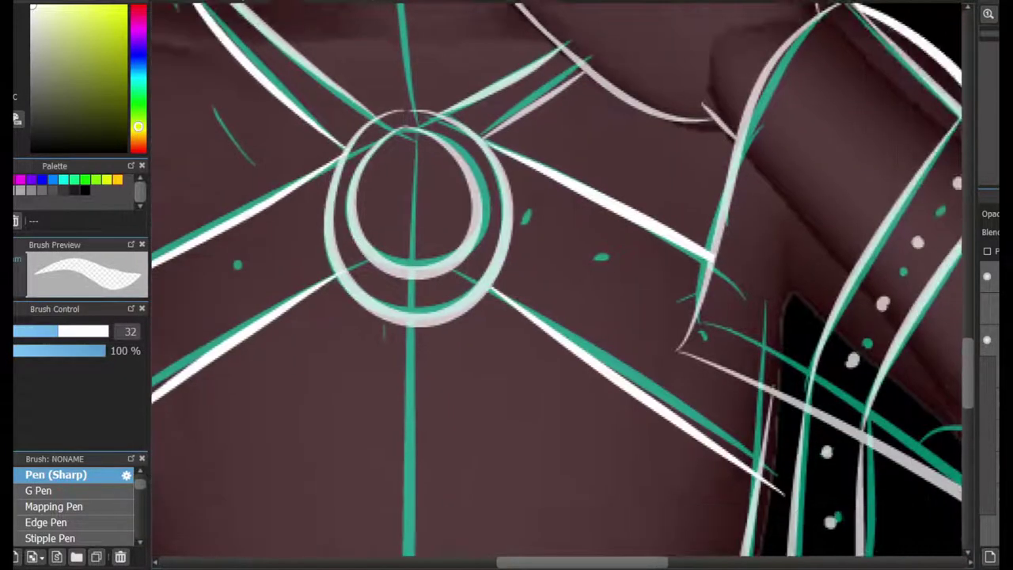
Step: Dot white round studs along the chest straps on both sides of the brooch
{"action": "scroll", "coordinate": [723, 396], "scroll_direction": "down", "scroll_amount": 2}
{"action": "key", "text": "bracketleft"}
{"action": "left_click", "coordinate": [492, 155]}
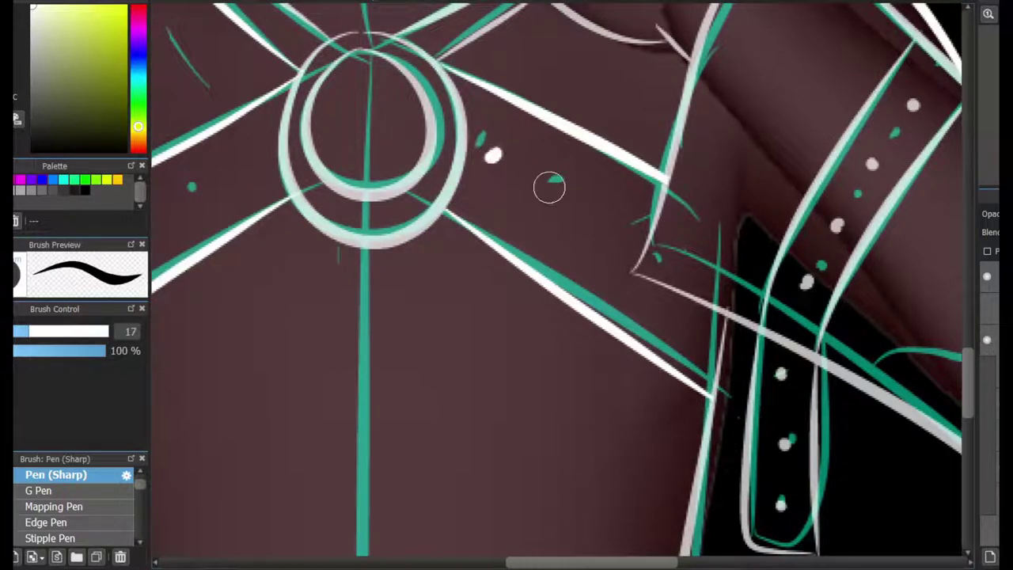
{"action": "left_click", "coordinate": [556, 192]}
{"action": "scroll", "coordinate": [304, 264], "scroll_direction": "left", "scroll_amount": 3}
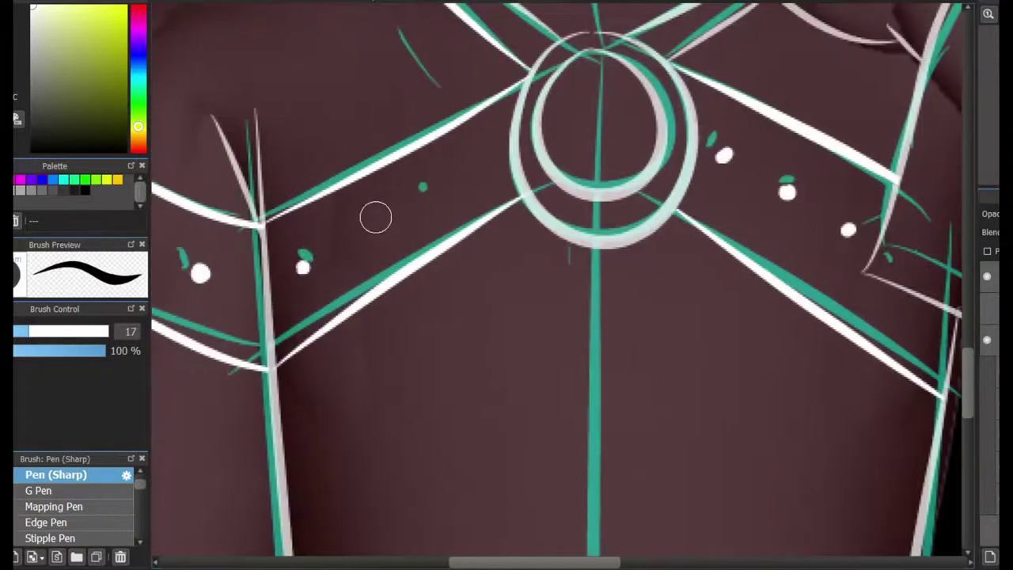
Step: Hide the coloured sketch and draw two white hair strands sticking up from the crown of the head
{"action": "scroll", "coordinate": [562, 285], "scroll_direction": "up", "scroll_amount": 10}
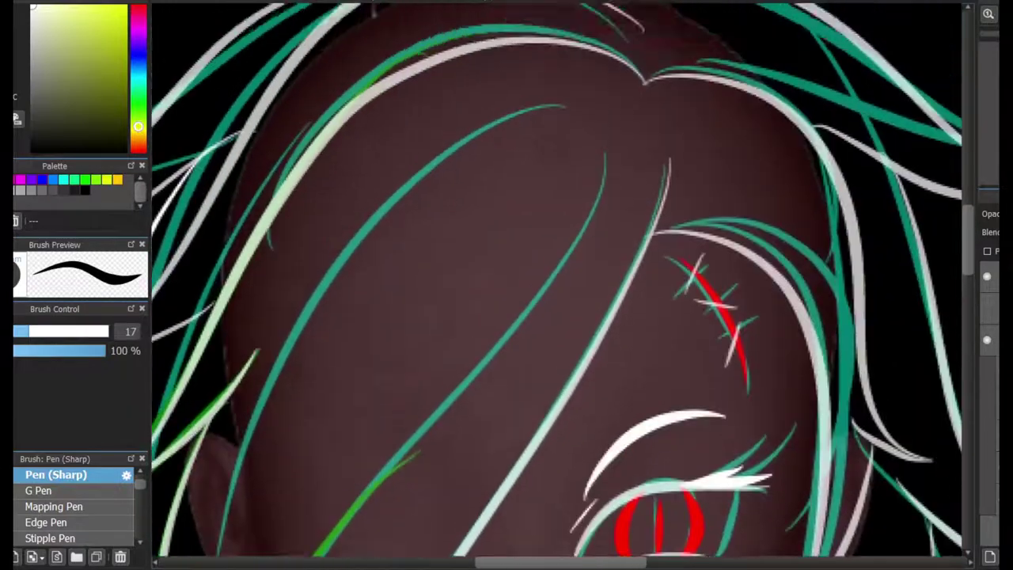
{"action": "scroll", "coordinate": [562, 284], "scroll_direction": "down", "scroll_amount": 4}
{"action": "scroll", "coordinate": [524, 295], "scroll_direction": "down", "scroll_amount": 5}
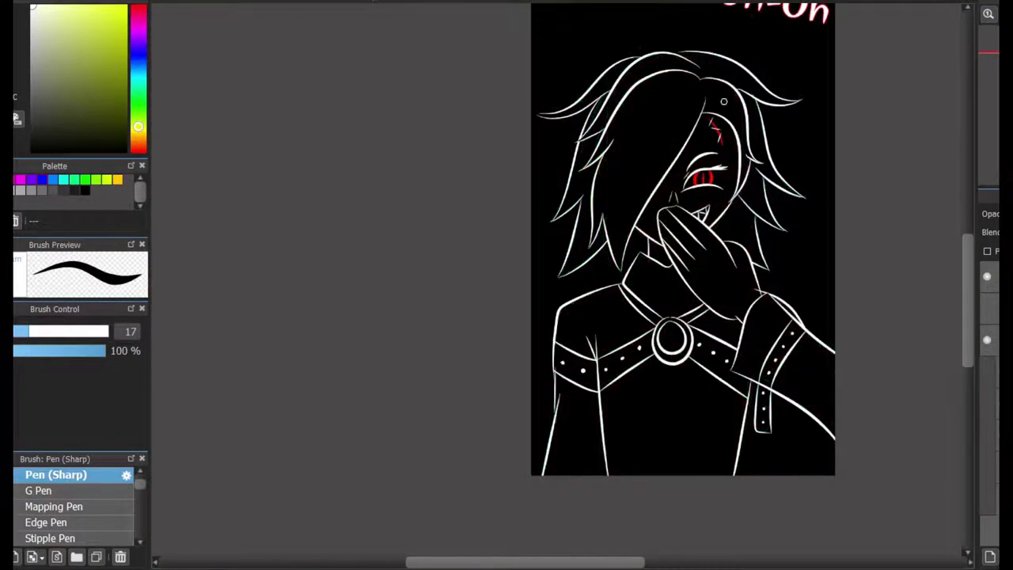
{"action": "scroll", "coordinate": [715, 173], "scroll_direction": "up", "scroll_amount": 3}
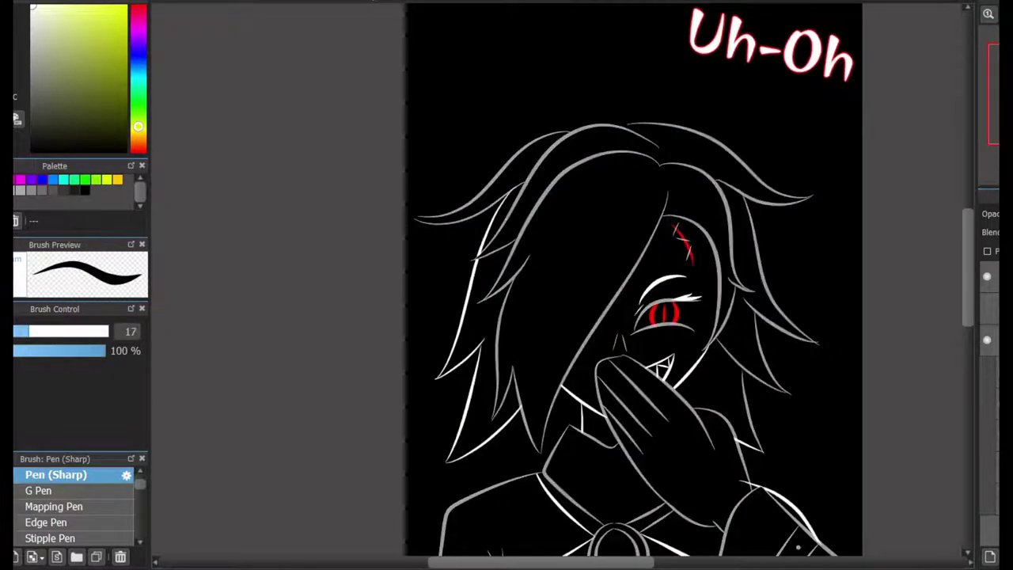
{"action": "scroll", "coordinate": [725, 80], "scroll_direction": "up", "scroll_amount": 2}
{"action": "scroll", "coordinate": [957, 133], "scroll_direction": "down", "scroll_amount": 2}
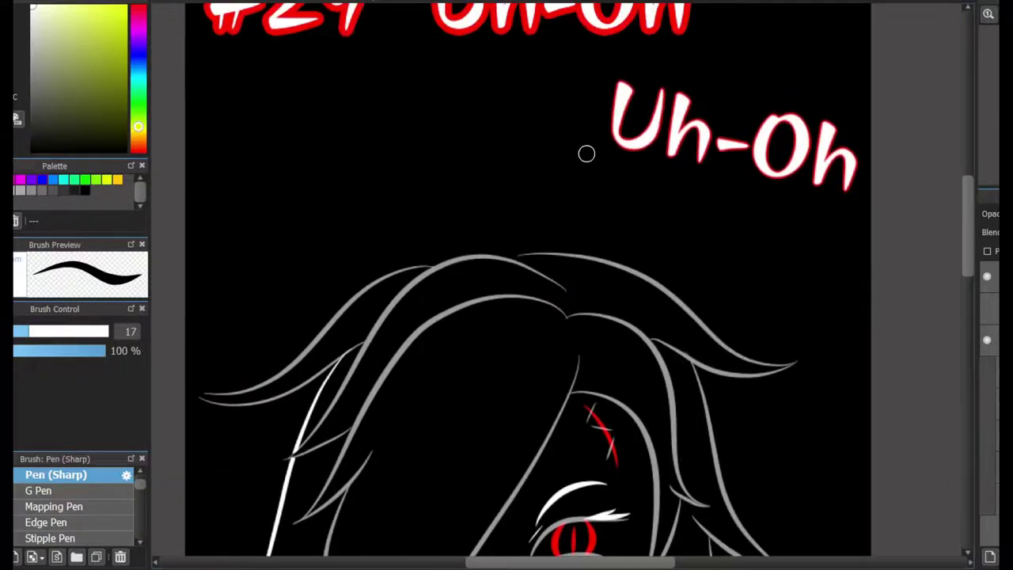
{"action": "left_click_drag", "start_coordinate": [583, 152], "coordinate": [637, 252]}
{"action": "left_click_drag", "start_coordinate": [642, 252], "coordinate": [775, 216]}
Step: Draw two short white arcs across a finger of the covering hand as the edges of a ring
{"action": "scroll", "coordinate": [797, 251], "scroll_direction": "down", "scroll_amount": 5}
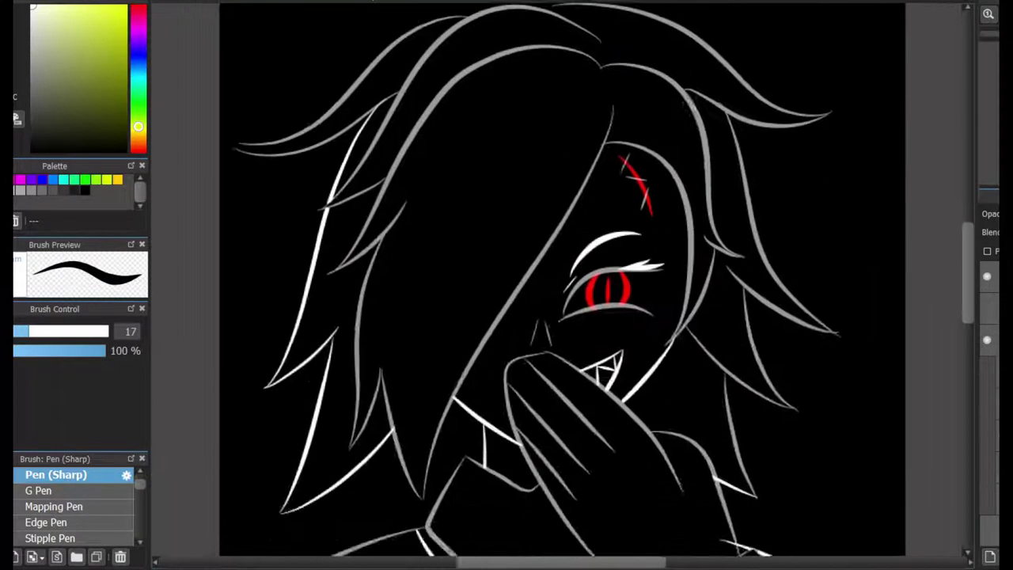
{"action": "scroll", "coordinate": [592, 177], "scroll_direction": "up", "scroll_amount": 3}
{"action": "left_click_drag", "start_coordinate": [693, 138], "coordinate": [643, 188]}
{"action": "mouse_move", "coordinate": [647, 89]}
{"action": "left_mouse_down"}
{"action": "mouse_move", "coordinate": [606, 140]}
{"action": "mouse_move", "coordinate": [651, 84]}
{"action": "left_mouse_up"}
{"action": "key", "text": "ctrl+z"}
Step: Draw the garment's vertical centre seam in white from the top of the brooch down to the canvas edge
{"action": "scroll", "coordinate": [792, 228], "scroll_direction": "down", "scroll_amount": 3}
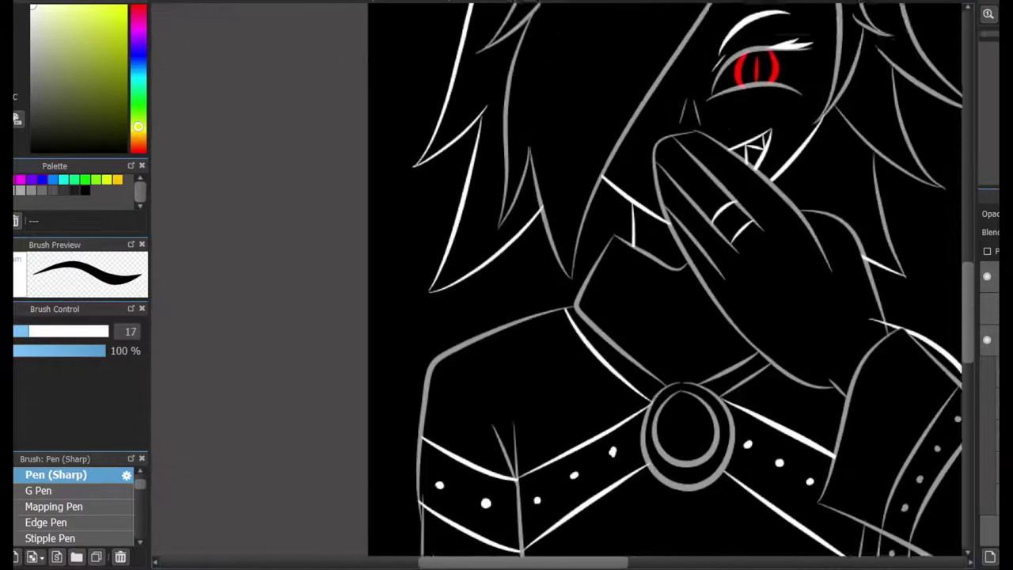
{"action": "scroll", "coordinate": [736, 316], "scroll_direction": "down", "scroll_amount": 5}
{"action": "scroll", "coordinate": [558, 159], "scroll_direction": "up", "scroll_amount": 2}
{"action": "left_click_drag", "start_coordinate": [561, 117], "coordinate": [588, 525]}
{"action": "key", "text": "ctrl+z"}
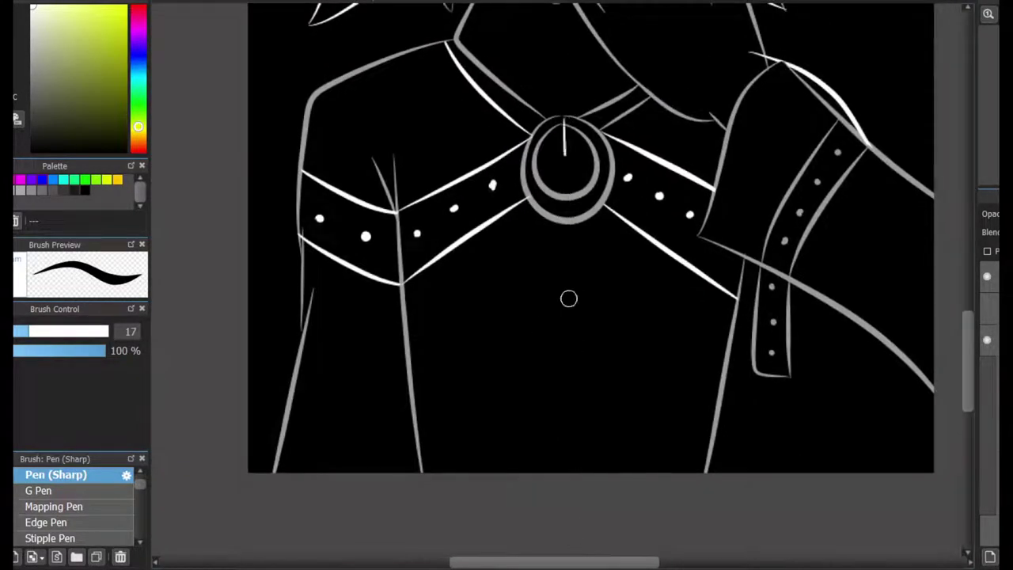
{"action": "key", "text": "ctrl+z"}
{"action": "left_click_drag", "start_coordinate": [562, 117], "coordinate": [570, 506]}
Step: Erase the part of the centre seam that crosses the band between the brooch's inner and outer rings
{"action": "scroll", "coordinate": [558, 368], "scroll_direction": "up", "scroll_amount": 6}
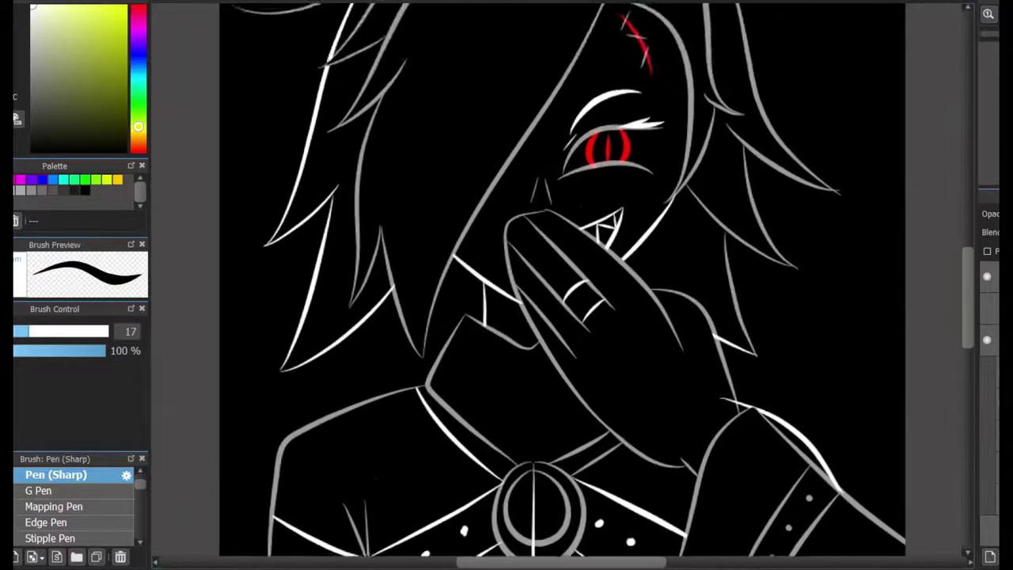
{"action": "scroll", "coordinate": [546, 380], "scroll_direction": "down", "scroll_amount": 3}
{"action": "key", "text": "e"}
{"action": "scroll", "coordinate": [530, 392], "scroll_direction": "up", "scroll_amount": 2}
{"action": "left_click_drag", "start_coordinate": [568, 230], "coordinate": [560, 245]}
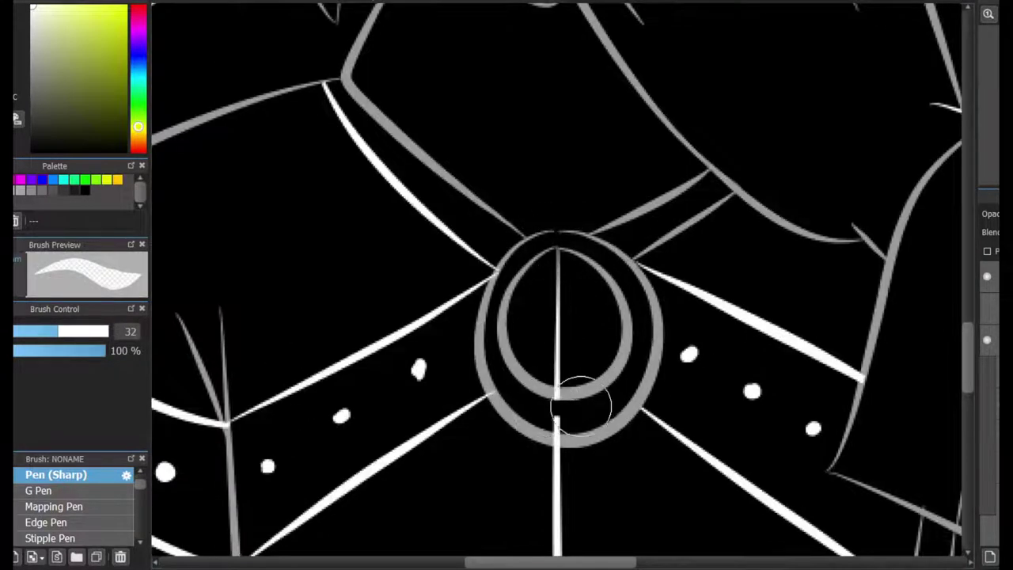
{"action": "mouse_move", "coordinate": [583, 396]}
{"action": "left_mouse_down"}
{"action": "mouse_move", "coordinate": [558, 414]}
{"action": "mouse_move", "coordinate": [557, 435]}
{"action": "left_mouse_up"}
{"action": "key", "text": "b"}
Step: Show the sketch again and trace the long inner strands of the bangs in white
{"action": "scroll", "coordinate": [597, 183], "scroll_direction": "down", "scroll_amount": 3}
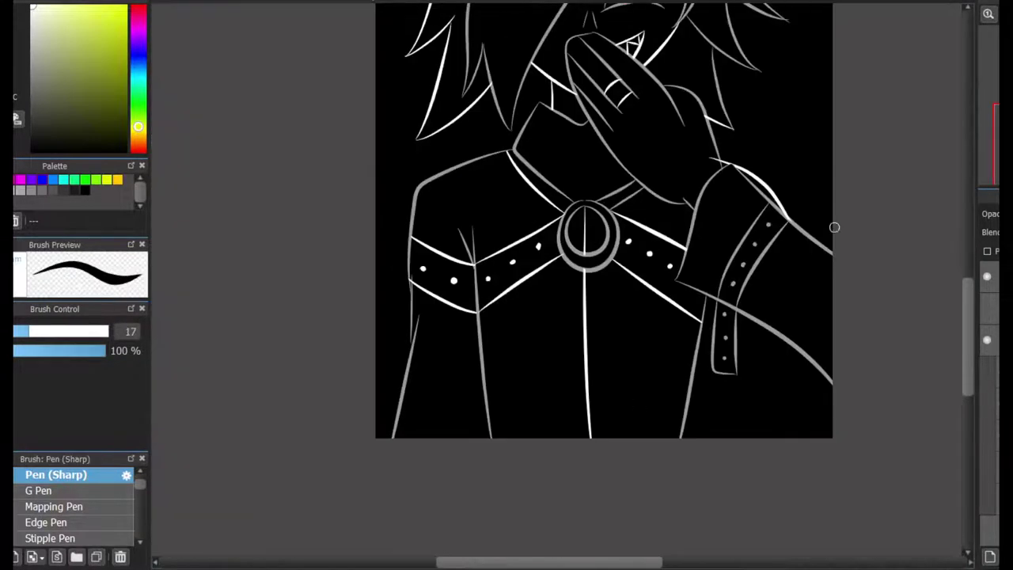
{"action": "scroll", "coordinate": [602, 158], "scroll_direction": "up", "scroll_amount": 3}
{"action": "scroll", "coordinate": [614, 285], "scroll_direction": "up", "scroll_amount": 1}
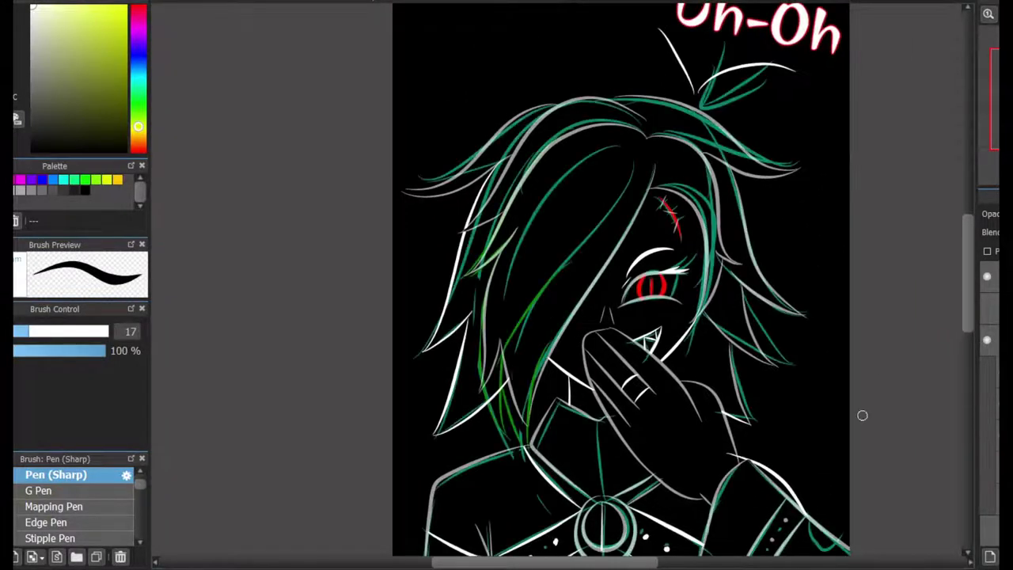
{"action": "scroll", "coordinate": [486, 316], "scroll_direction": "up", "scroll_amount": 2}
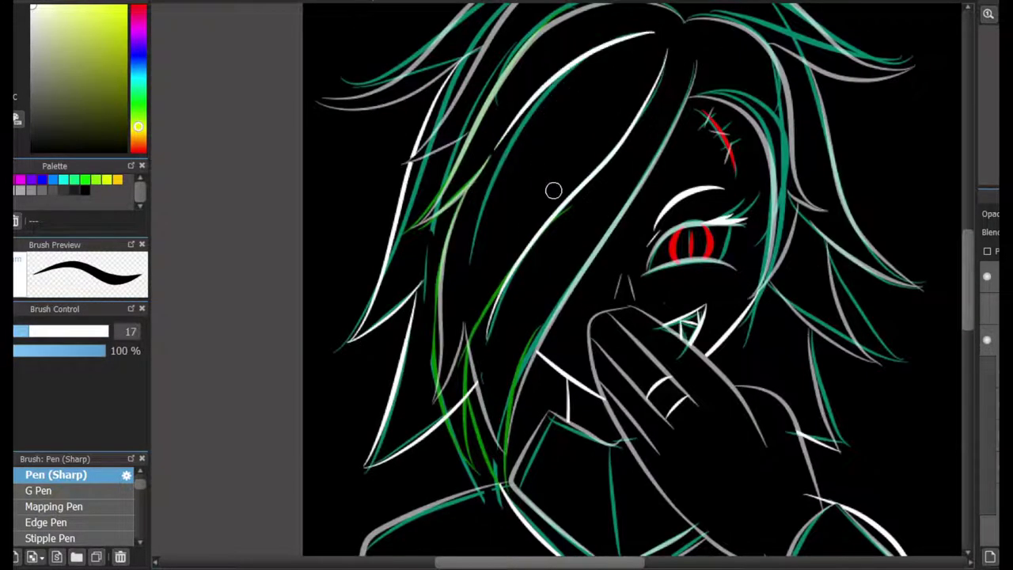
Step: Clear the coloured sketch from view and merge the new line layer into the older line art
{"action": "key", "text": "Delete"}
{"action": "scroll", "coordinate": [617, 284], "scroll_direction": "down", "scroll_amount": 2}
{"action": "scroll", "coordinate": [617, 285], "scroll_direction": "down", "scroll_amount": 5}
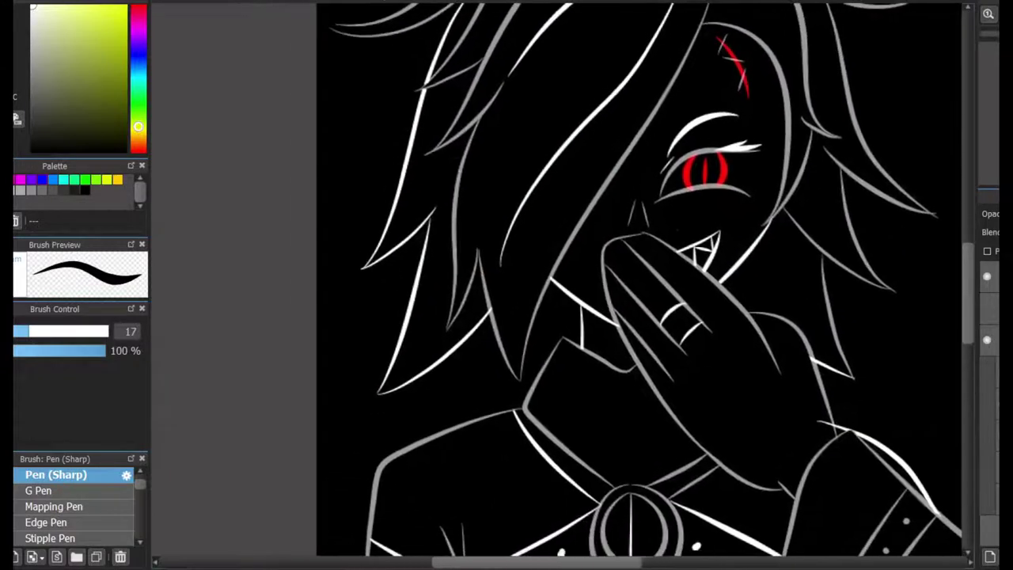
{"action": "scroll", "coordinate": [617, 356], "scroll_direction": "up", "scroll_amount": 1}
{"action": "scroll", "coordinate": [617, 316], "scroll_direction": "down", "scroll_amount": 1}
{"action": "key", "text": "ctrl+e"}
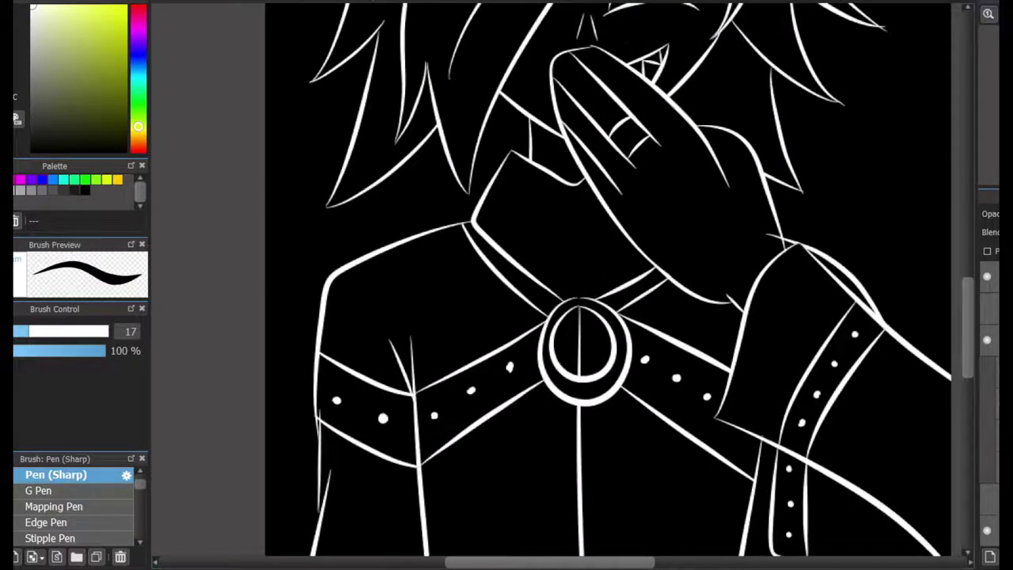
Step: Draw a red slit-eye design inside the ring on the finger and erase the parts crossing the ring's white edges
{"action": "scroll", "coordinate": [628, 117], "scroll_direction": "up", "scroll_amount": 3}
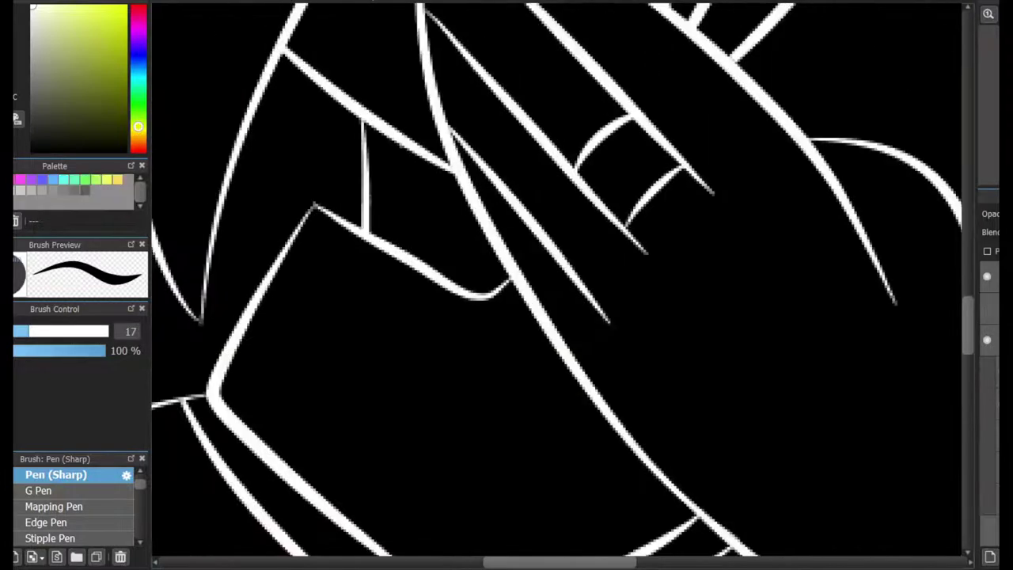
{"action": "scroll", "coordinate": [617, 175], "scroll_direction": "up", "scroll_amount": 1}
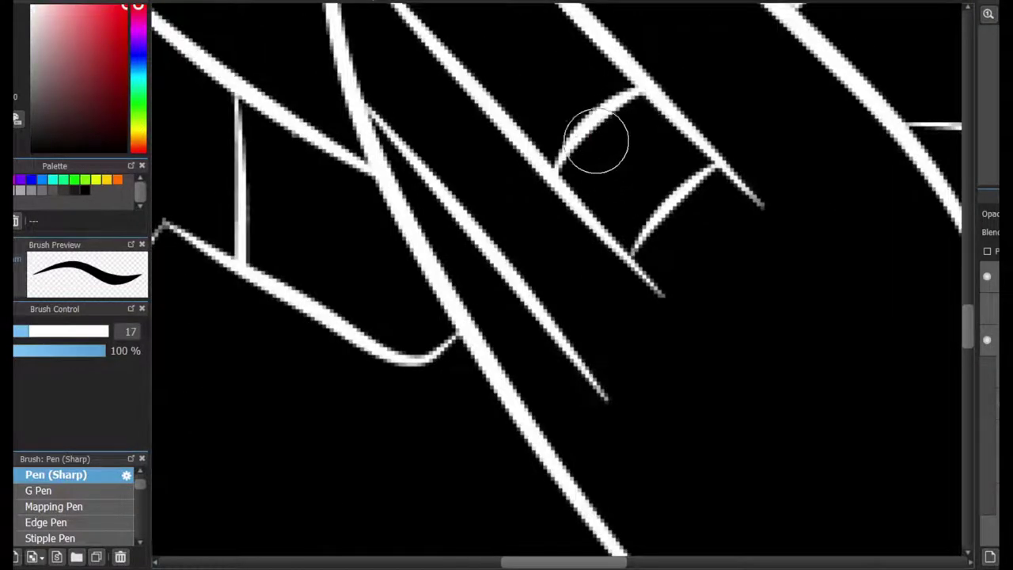
{"action": "left_click_drag", "start_coordinate": [595, 138], "coordinate": [621, 141]}
{"action": "key", "text": "ctrl+z"}
{"action": "mouse_move", "coordinate": [592, 102]}
{"action": "left_mouse_down"}
{"action": "mouse_move", "coordinate": [657, 237]}
{"action": "mouse_move", "coordinate": [617, 139]}
{"action": "left_mouse_up"}
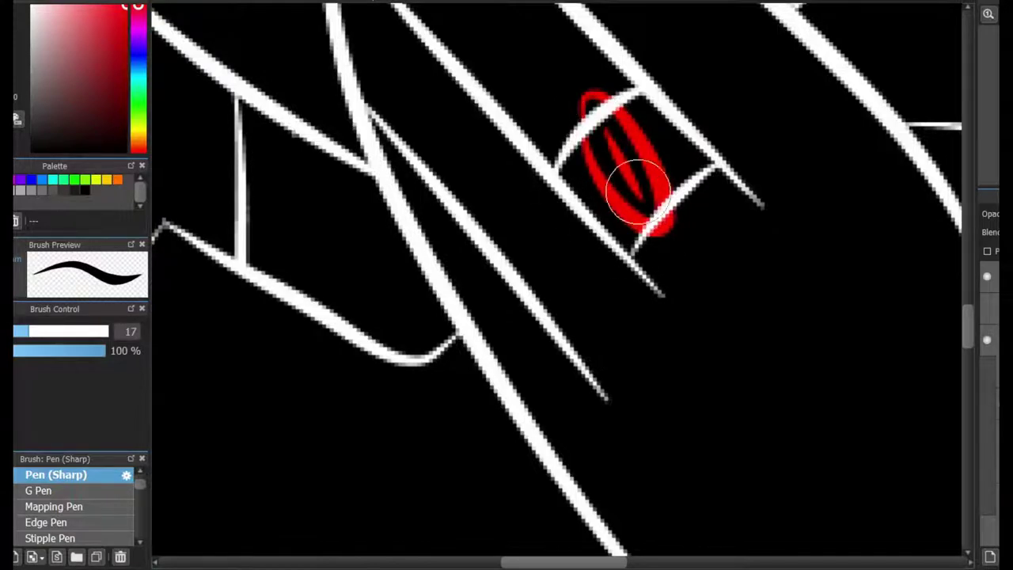
{"action": "key", "text": "bracketright"}
{"action": "left_click_drag", "start_coordinate": [649, 214], "coordinate": [574, 107]}
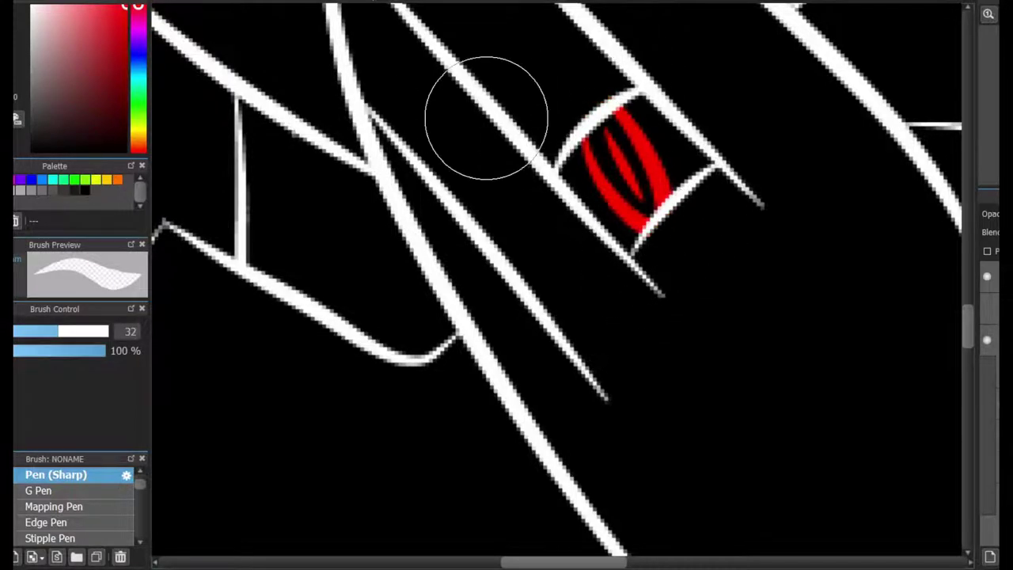
Step: Draw wavy red pattern lines with the size 17 pen across the raised arm's sleeve and down the right side of the garment
{"action": "scroll", "coordinate": [589, 358], "scroll_direction": "down", "scroll_amount": 5}
{"action": "scroll", "coordinate": [588, 359], "scroll_direction": "up", "scroll_amount": 6}
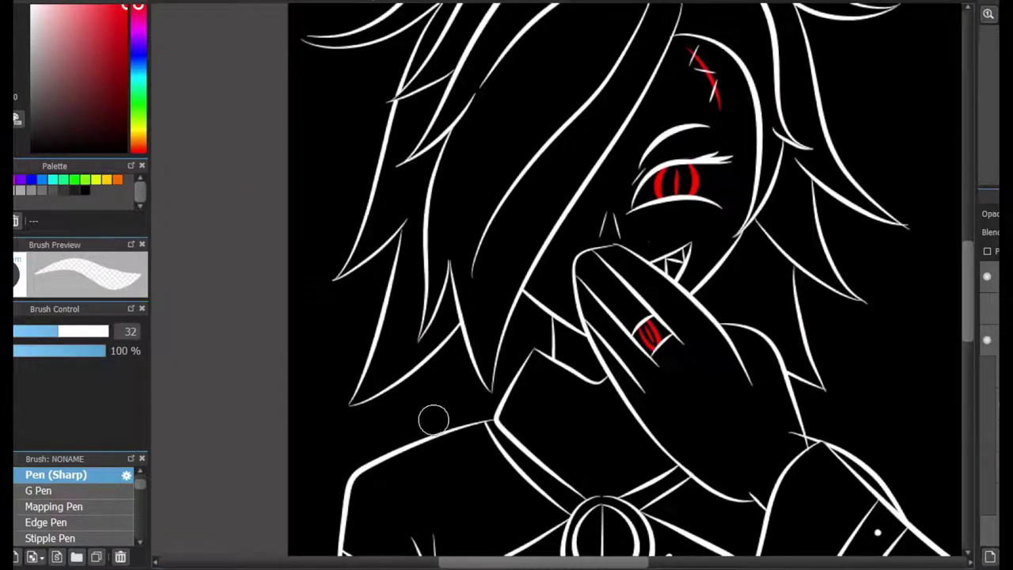
{"action": "scroll", "coordinate": [565, 345], "scroll_direction": "down", "scroll_amount": 5}
{"action": "scroll", "coordinate": [565, 346], "scroll_direction": "up", "scroll_amount": 4}
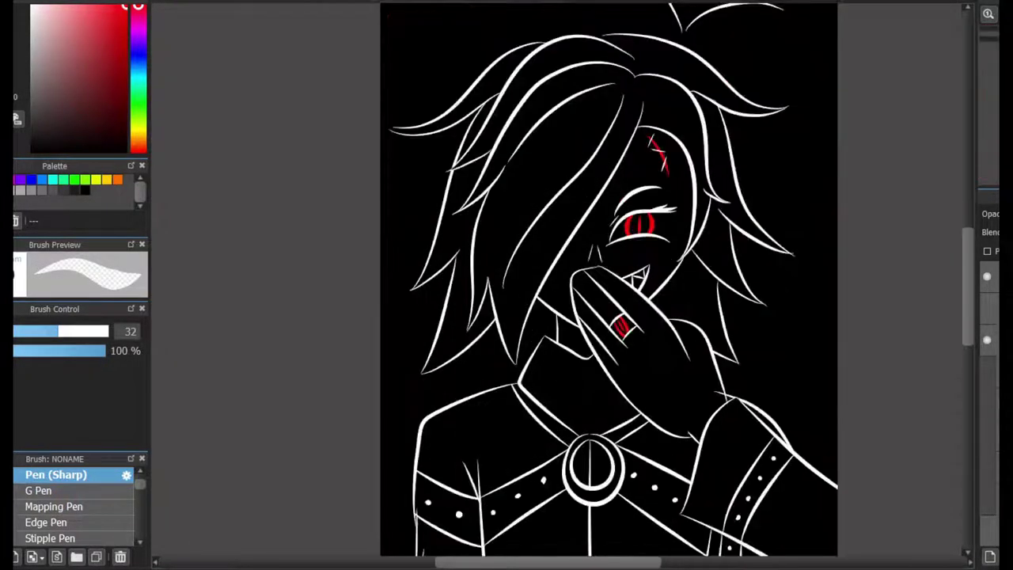
{"action": "scroll", "coordinate": [609, 285], "scroll_direction": "down", "scroll_amount": 5}
{"action": "scroll", "coordinate": [637, 399], "scroll_direction": "up", "scroll_amount": 2}
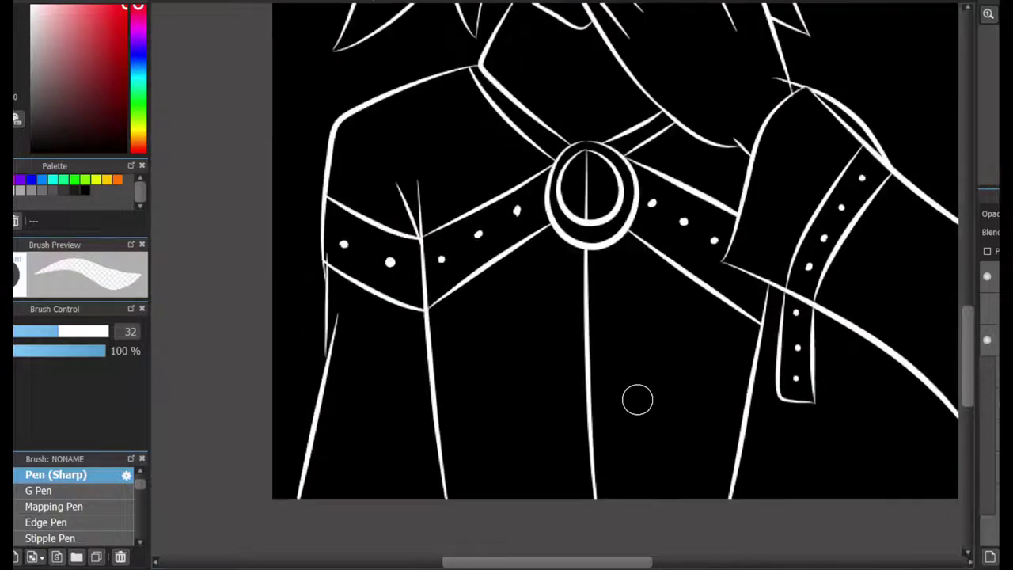
{"action": "key", "text": "b"}
{"action": "mouse_move", "coordinate": [740, 277]}
{"action": "left_mouse_down"}
{"action": "mouse_move", "coordinate": [875, 269]}
{"action": "mouse_move", "coordinate": [894, 392]}
{"action": "left_mouse_up"}
{"action": "left_click_drag", "start_coordinate": [769, 360], "coordinate": [708, 457]}
{"action": "key", "text": "ctrl+z"}
{"action": "left_click_drag", "start_coordinate": [772, 333], "coordinate": [664, 556]}
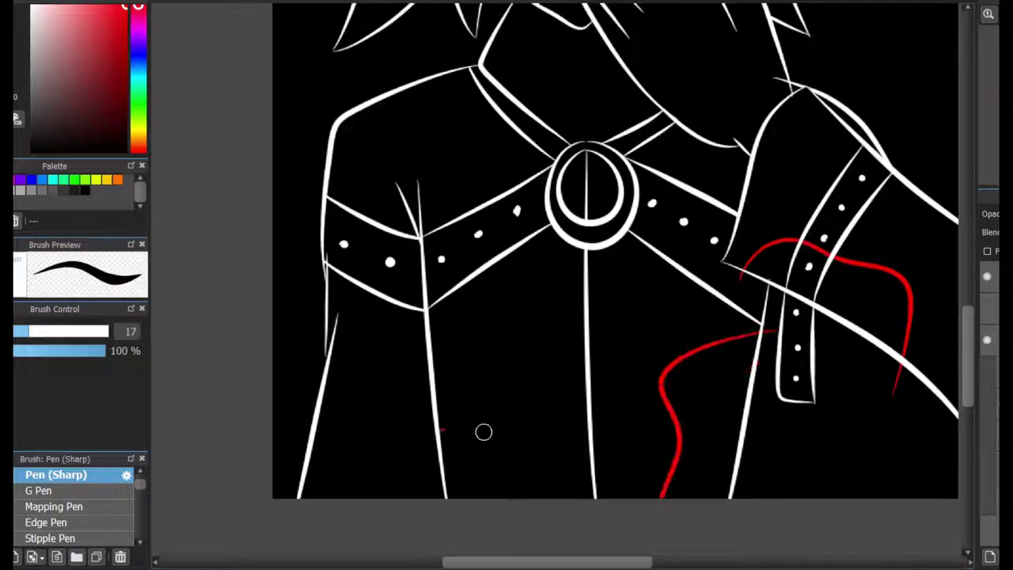
Step: Draw wavy red lines on the lowered sleeve and the adjoining torso, and erase all red ends overshooting the white outlines
{"action": "left_click_drag", "start_coordinate": [405, 342], "coordinate": [417, 435]}
{"action": "left_click_drag", "start_coordinate": [330, 338], "coordinate": [321, 497]}
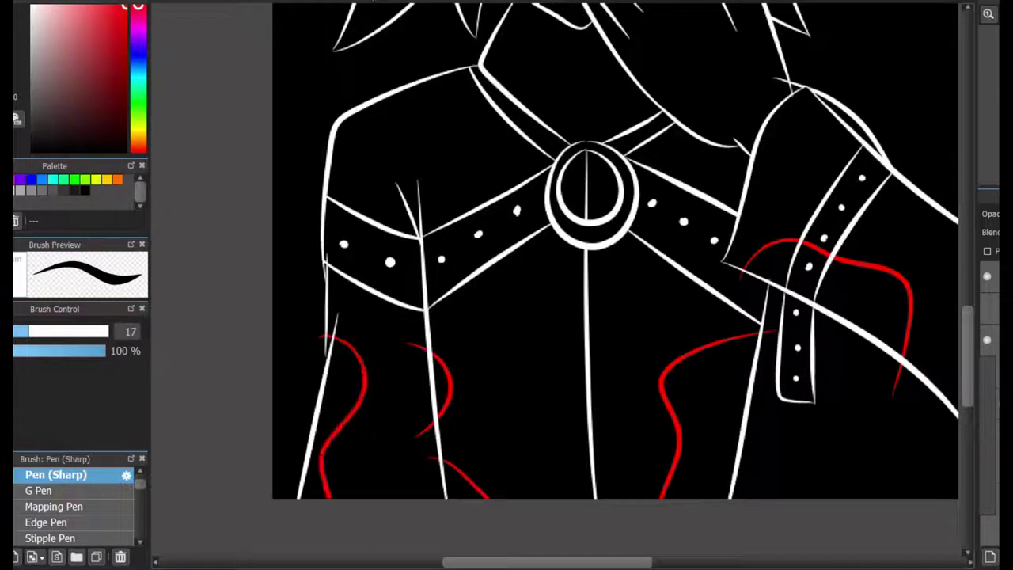
{"action": "key", "text": "e"}
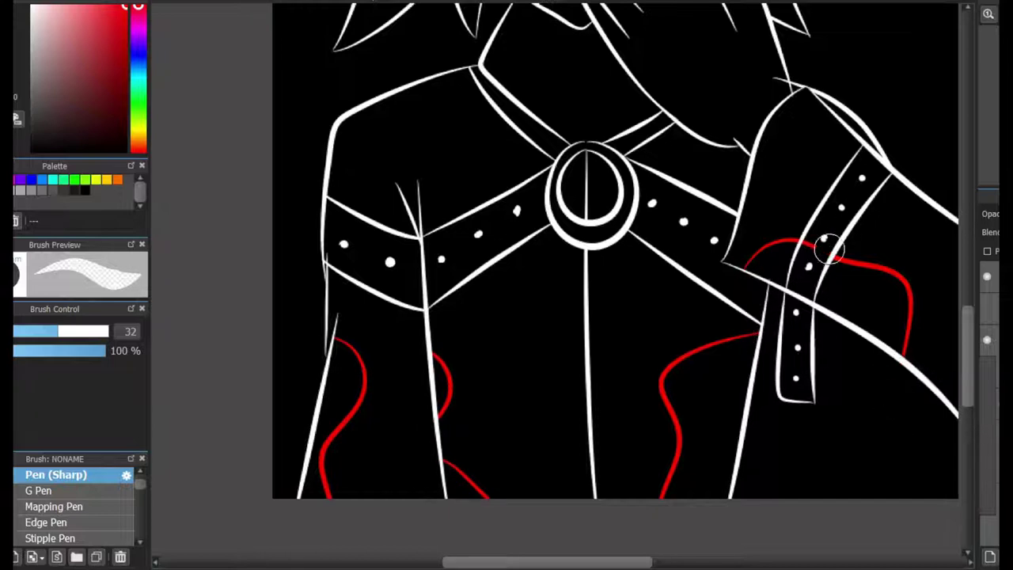
Step: Draw a curved red pattern line across the left shoulder and trim its ends to the white outline
{"action": "key", "text": "b"}
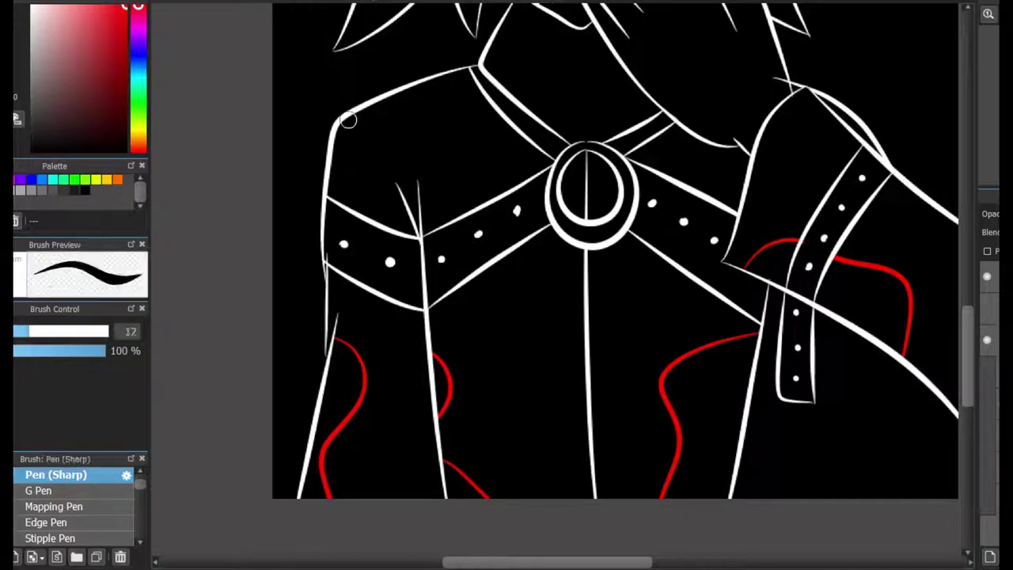
{"action": "mouse_move", "coordinate": [309, 163]}
{"action": "left_mouse_down"}
{"action": "mouse_move", "coordinate": [407, 91]}
{"action": "mouse_move", "coordinate": [411, 129]}
{"action": "left_mouse_up"}
{"action": "key", "text": "ctrl+z"}
{"action": "key", "text": "e"}
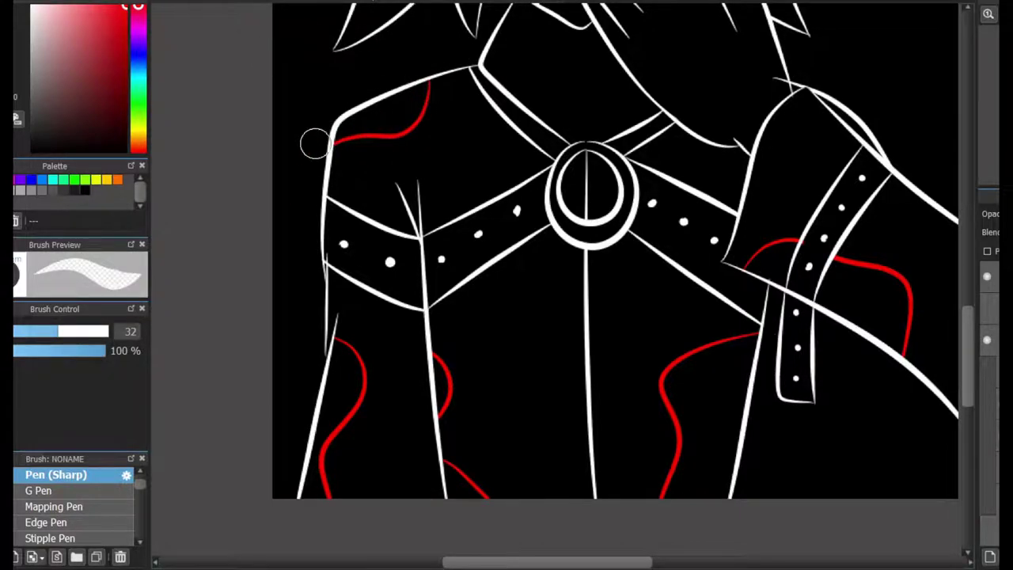
Step: Draw a narrow red scar outline running diagonally across the visible eye, from below the eyebrow to beside the nose
{"action": "key", "text": "b"}
{"action": "scroll", "coordinate": [616, 285], "scroll_direction": "down", "scroll_amount": 2}
{"action": "scroll", "coordinate": [615, 285], "scroll_direction": "up", "scroll_amount": 5}
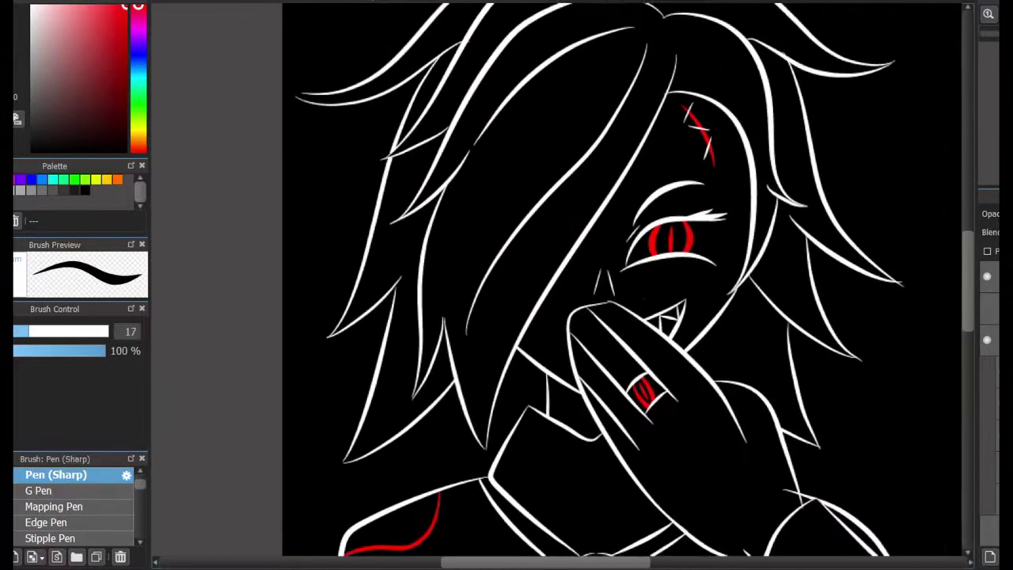
{"action": "scroll", "coordinate": [728, 357], "scroll_direction": "up", "scroll_amount": 3}
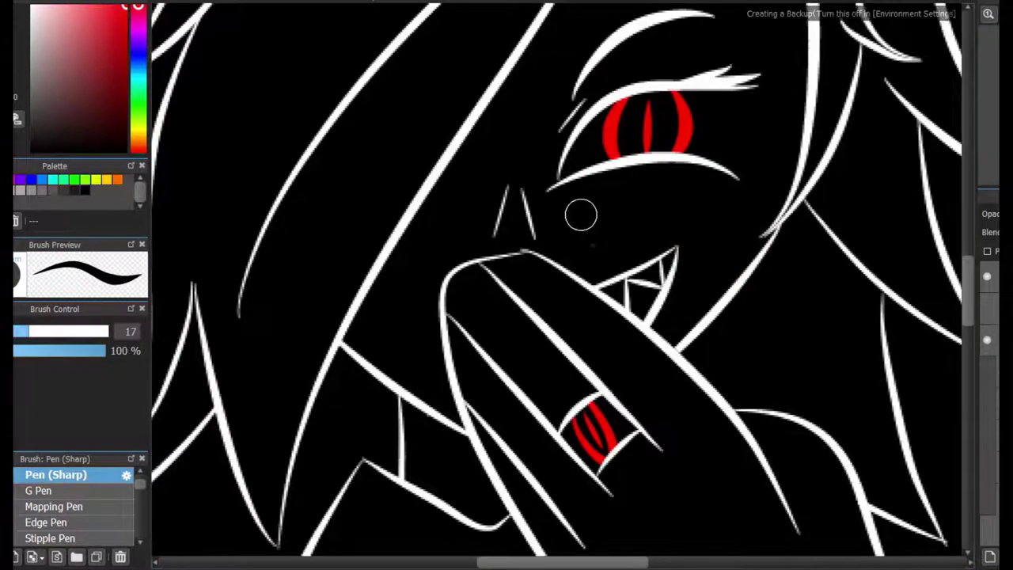
{"action": "left_click_drag", "start_coordinate": [747, 25], "coordinate": [599, 232]}
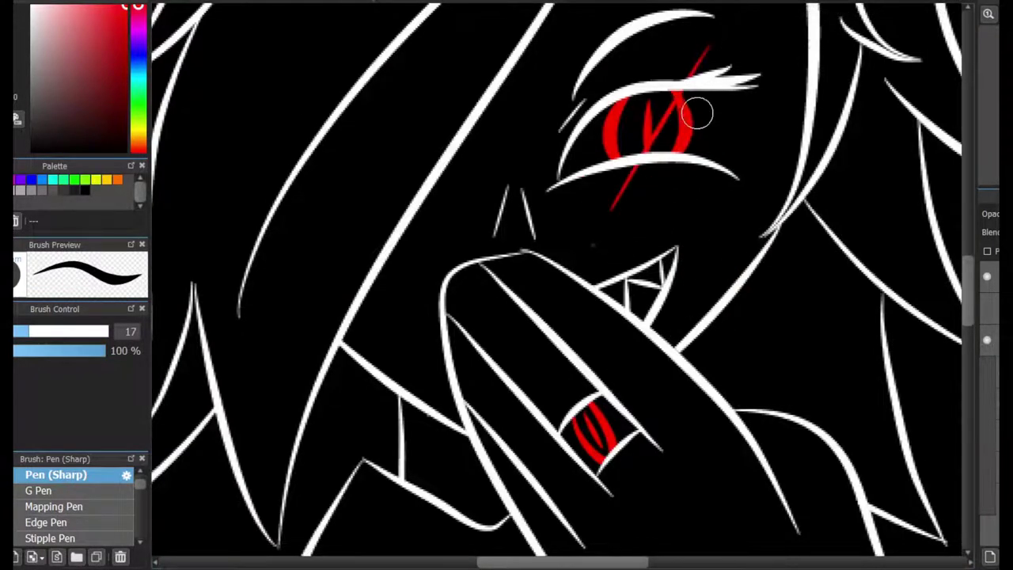
{"action": "key", "text": "ctrl+z"}
{"action": "left_click_drag", "start_coordinate": [747, 26], "coordinate": [599, 232]}
{"action": "scroll", "coordinate": [553, 197], "scroll_direction": "up", "scroll_amount": 3}
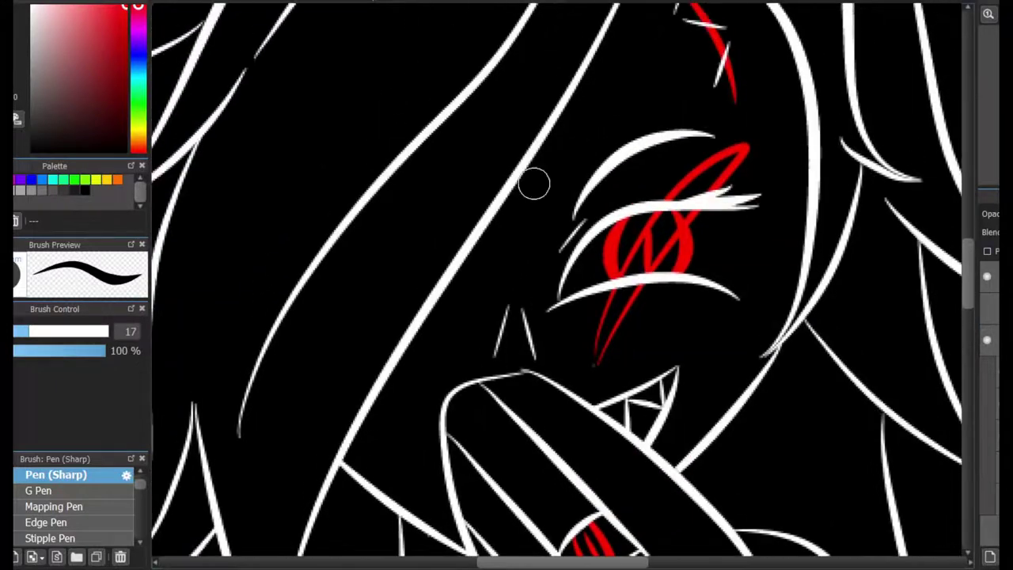
Step: Erase the part of the red scar outline that crosses the iris between the eyelids, using a size 32 eraser
{"action": "key", "text": "bracketright"}
{"action": "key", "text": "bracketright"}
{"action": "key", "text": "bracketright"}
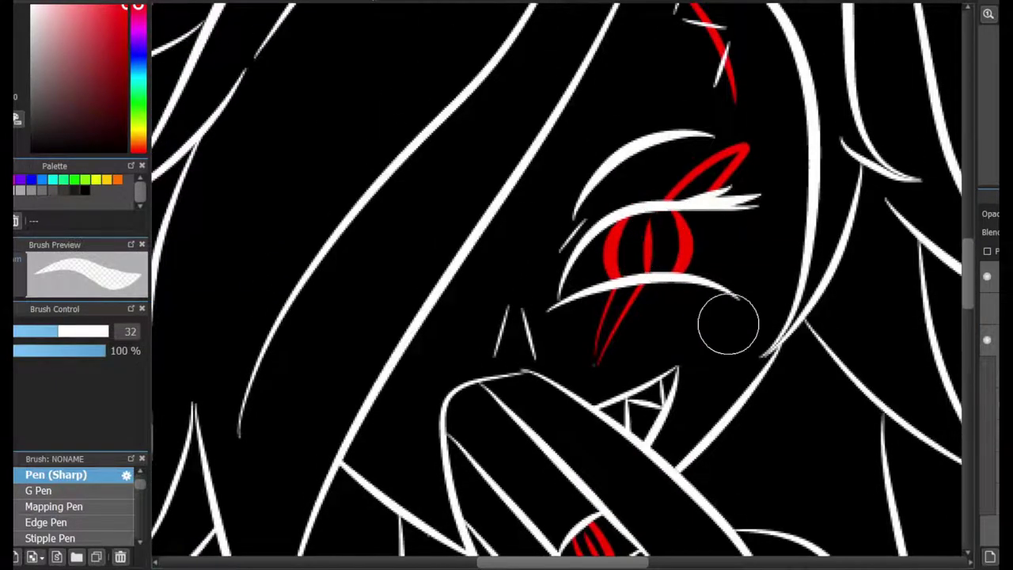
{"action": "left_click_drag", "start_coordinate": [728, 348], "coordinate": [787, 143]}
{"action": "left_click_drag", "start_coordinate": [554, 317], "coordinate": [522, 459]}
{"action": "left_click_drag", "start_coordinate": [443, 237], "coordinate": [533, 266]}
{"action": "left_click_drag", "start_coordinate": [598, 117], "coordinate": [599, 340]}
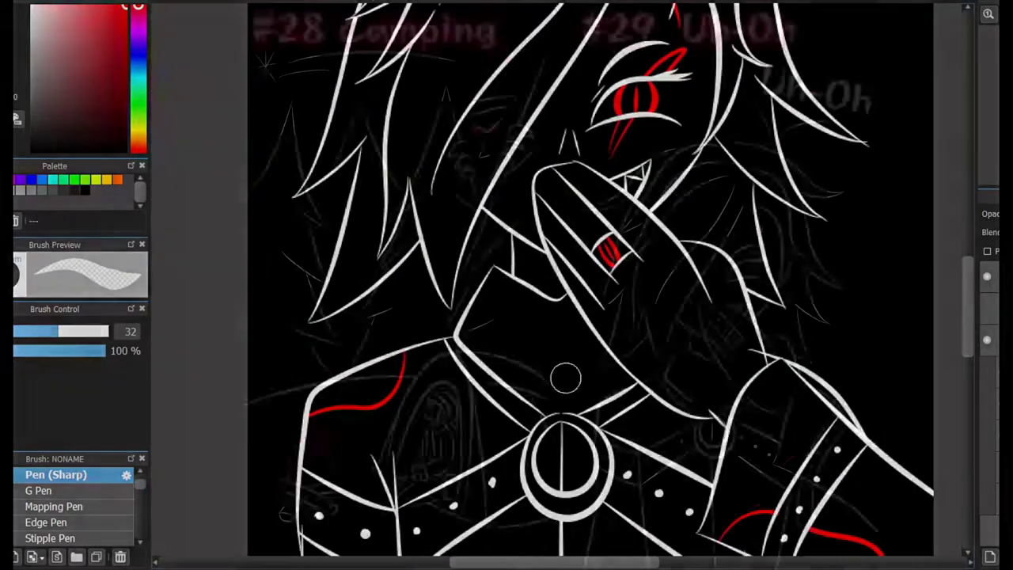